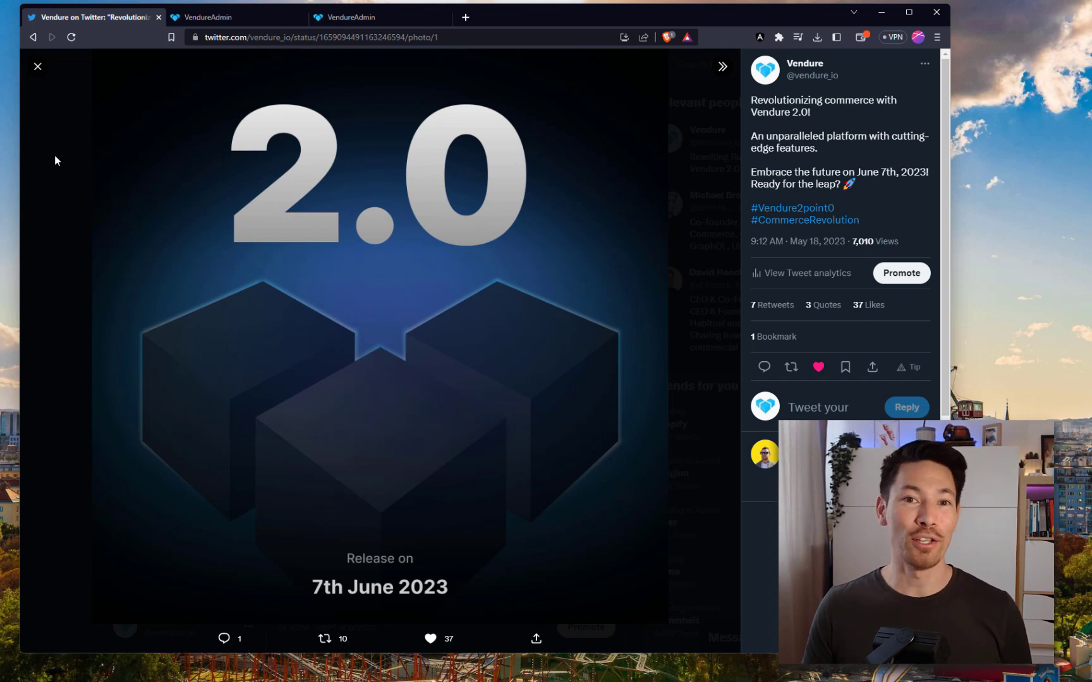
Switch to the Vendure demo admin's Catalog > Products list.
{"action": "left_click", "coordinate": [210, 15]}
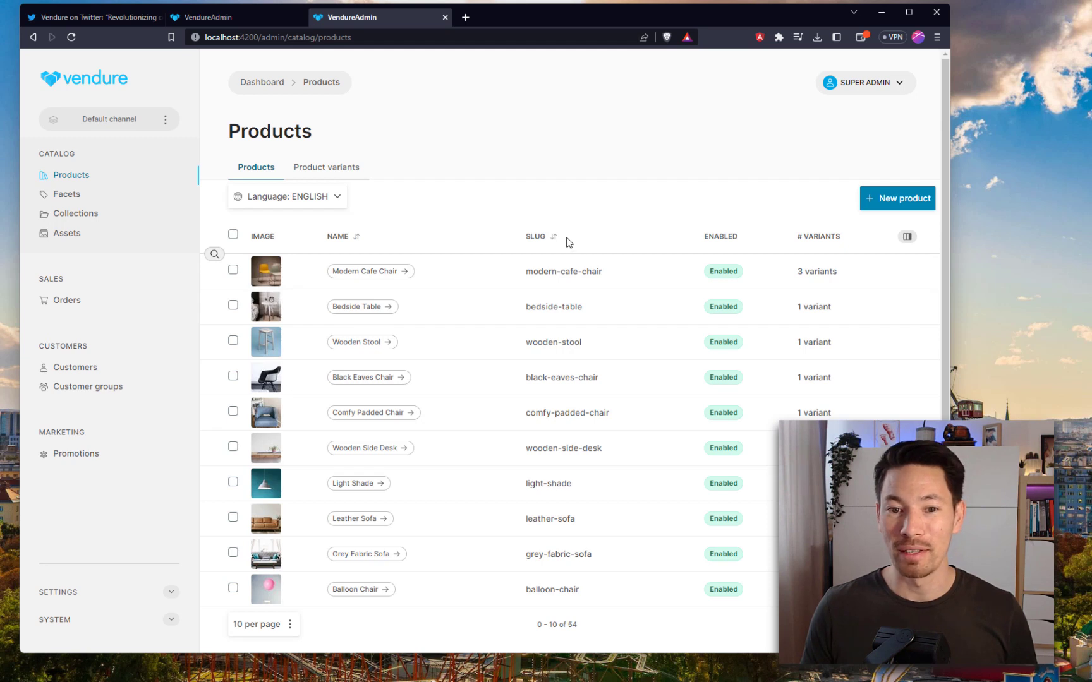
Sort the products by name, then by slug, in both directions, and clear the sorting.
{"action": "left_click", "coordinate": [356, 239]}
{"action": "left_click", "coordinate": [353, 238]}
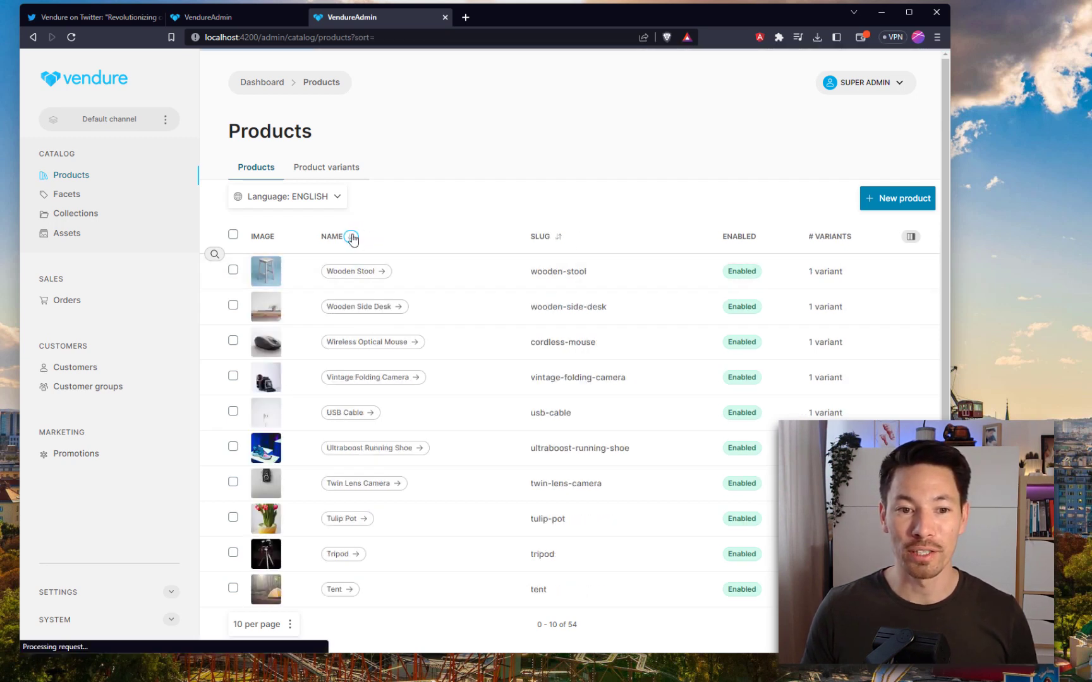
{"action": "left_click", "coordinate": [557, 238]}
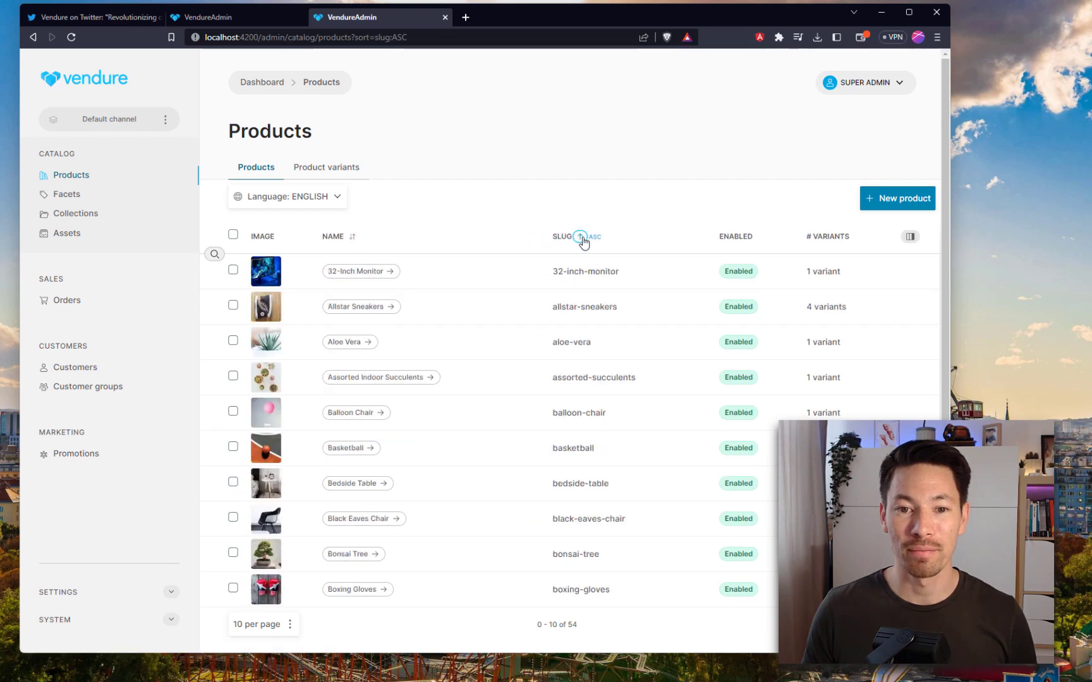
{"action": "left_click", "coordinate": [581, 240]}
{"action": "left_click", "coordinate": [562, 240]}
Try an Enabled filter set to true, switch it to false, then remove it.
{"action": "left_click", "coordinate": [214, 253]}
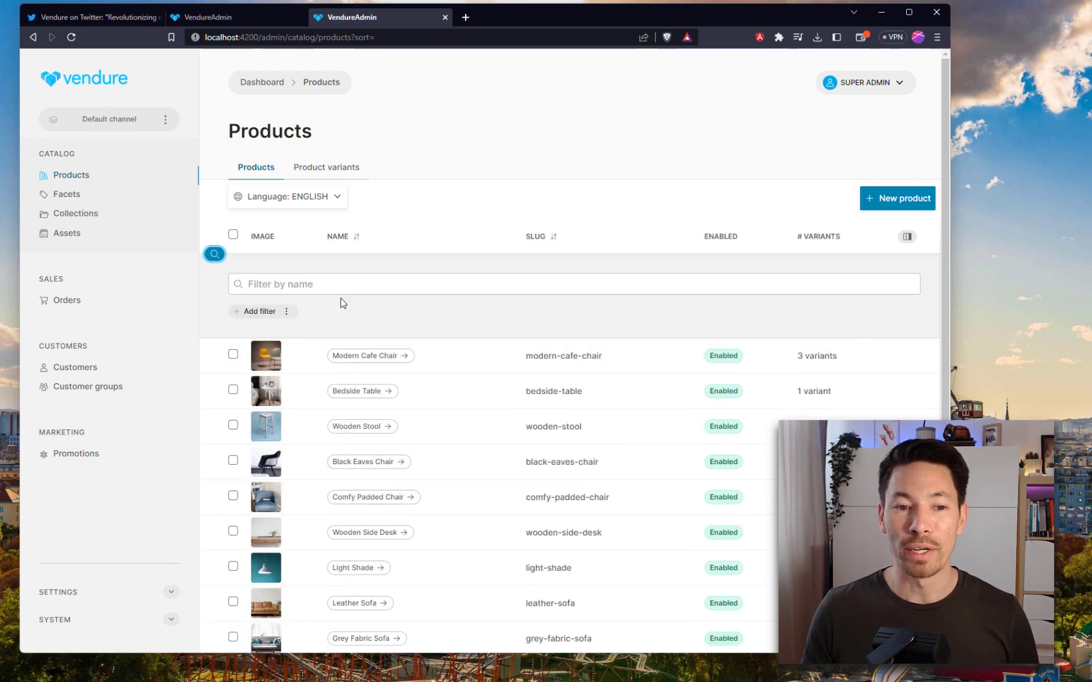
{"action": "scroll", "coordinate": [303, 302], "scroll_direction": "down", "scroll_amount": 2}
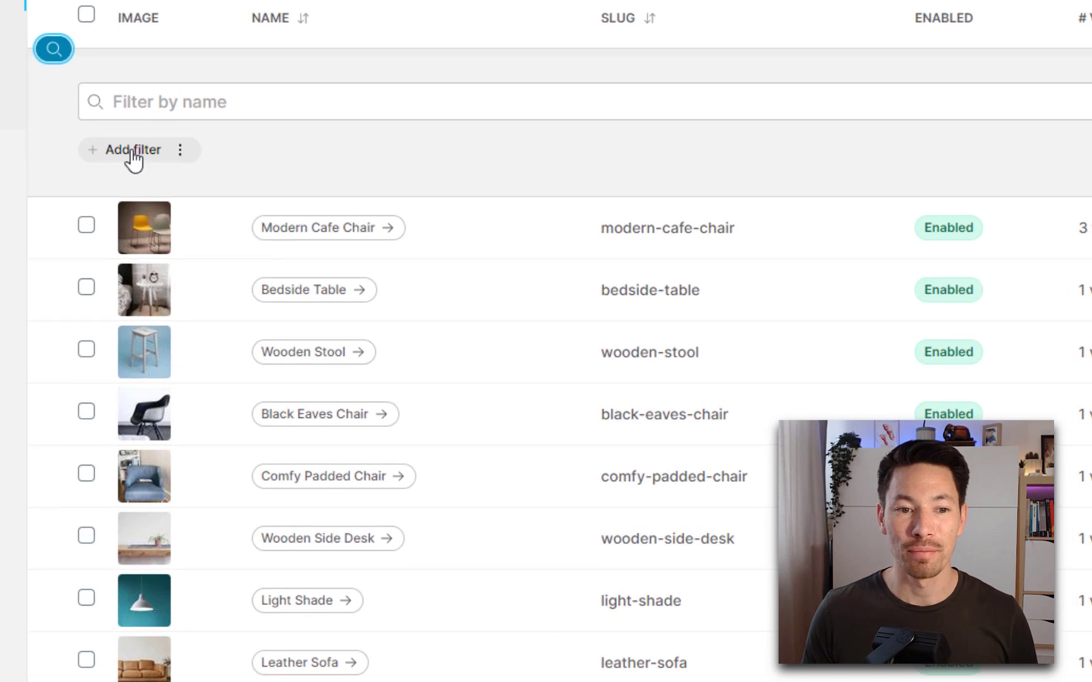
{"action": "left_click", "coordinate": [131, 153]}
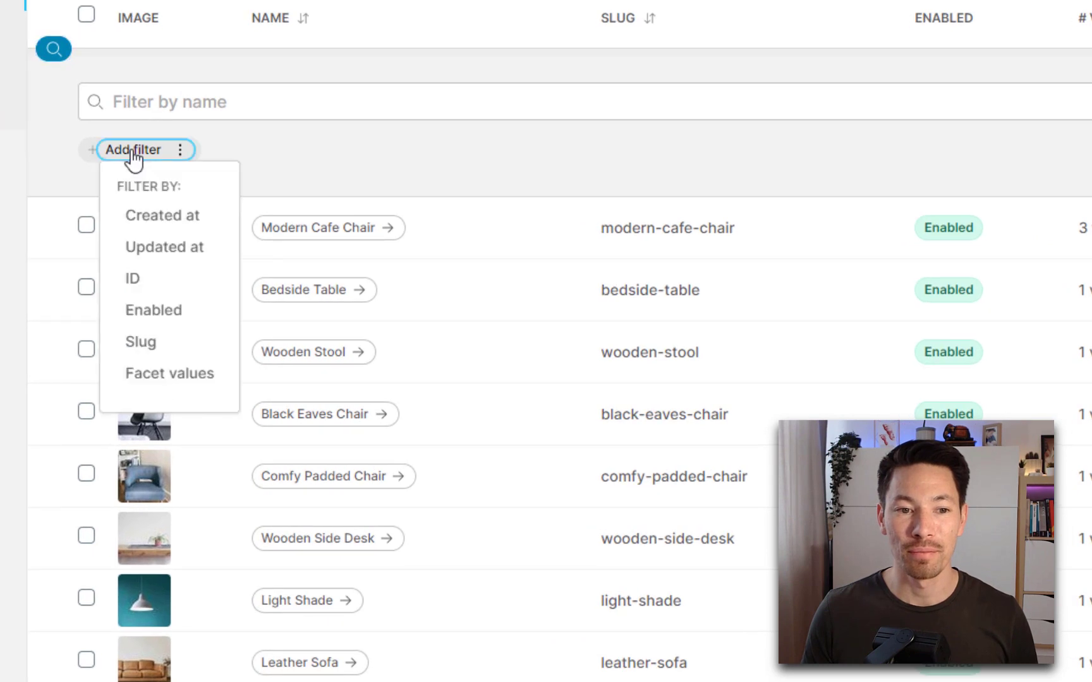
{"action": "left_click", "coordinate": [149, 319]}
{"action": "left_click", "coordinate": [134, 222]}
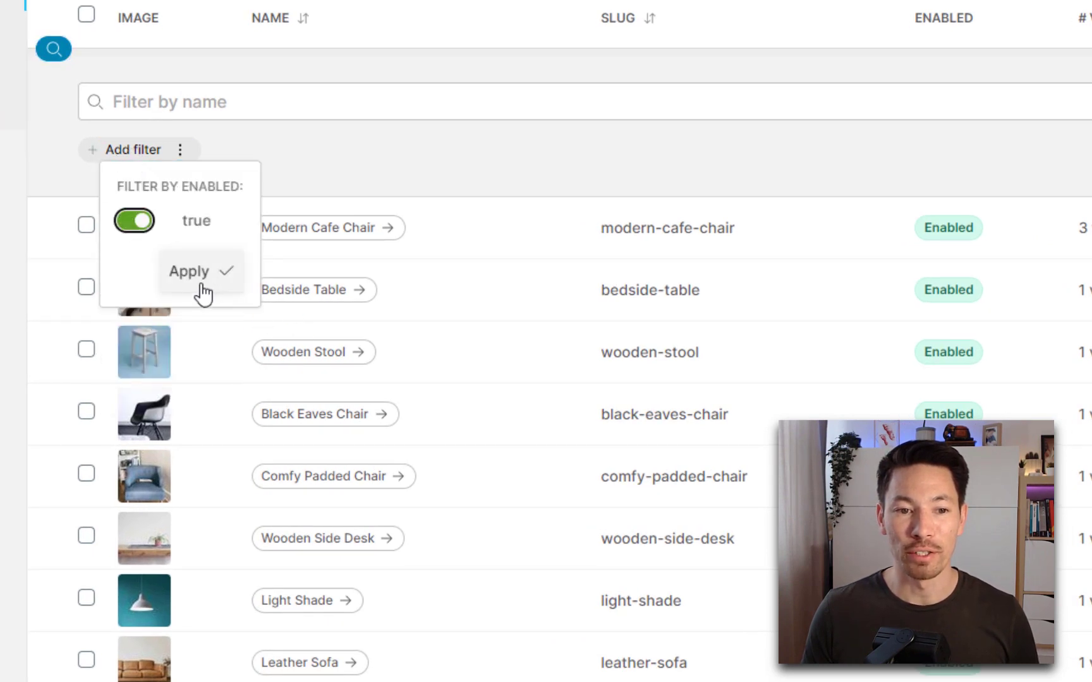
{"action": "left_click", "coordinate": [202, 284]}
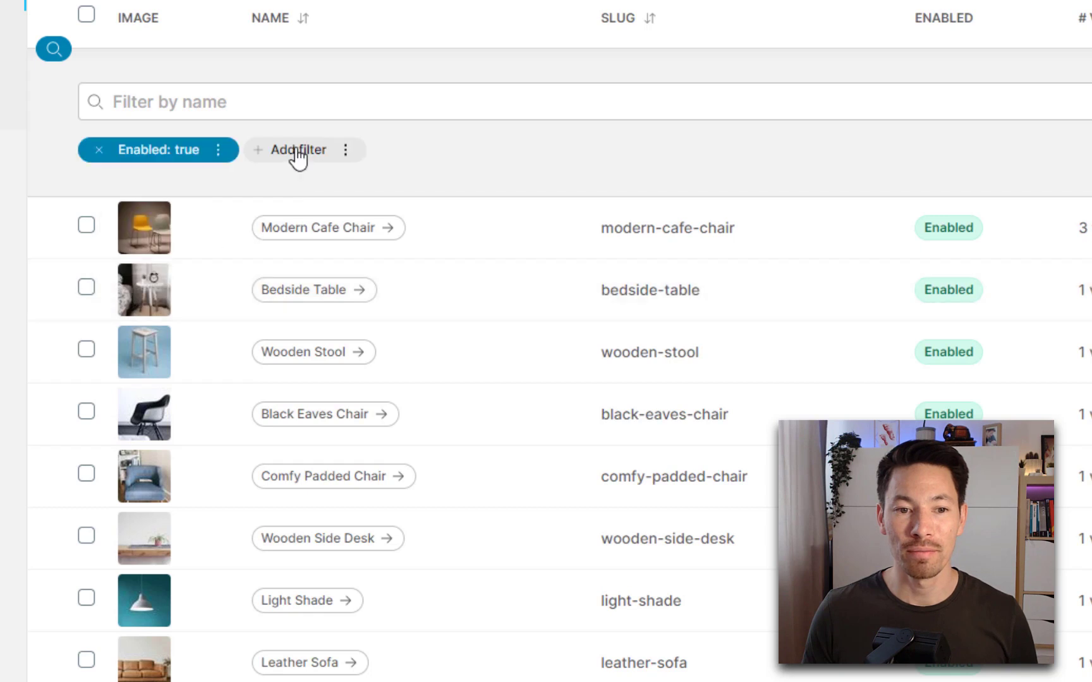
{"action": "left_click", "coordinate": [172, 152]}
{"action": "left_click", "coordinate": [146, 221]}
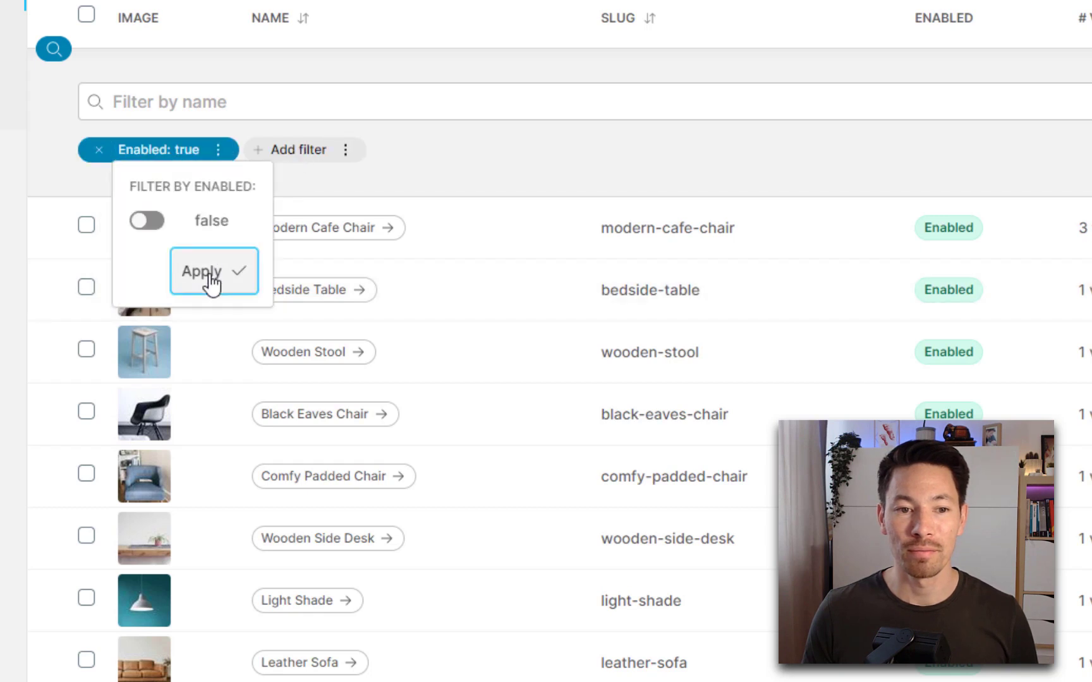
{"action": "left_click", "coordinate": [212, 284]}
Filter the products by slug contains 'chair'.
{"action": "left_click", "coordinate": [137, 231]}
{"action": "left_click", "coordinate": [186, 430]}
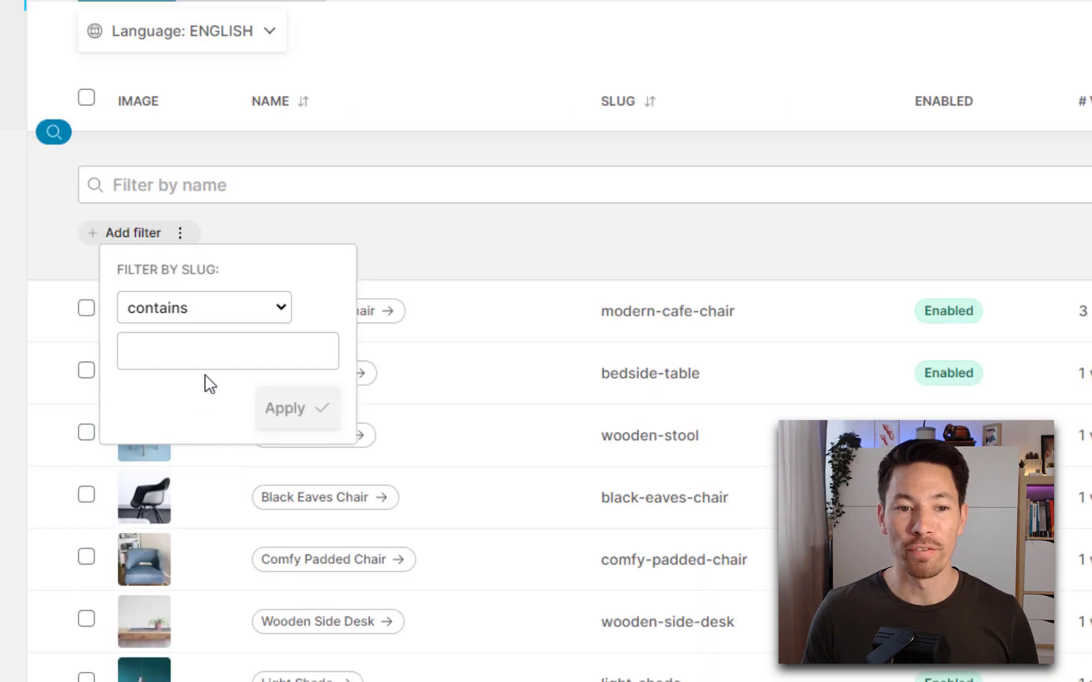
{"action": "left_click", "coordinate": [227, 306]}
{"action": "left_click", "coordinate": [232, 310]}
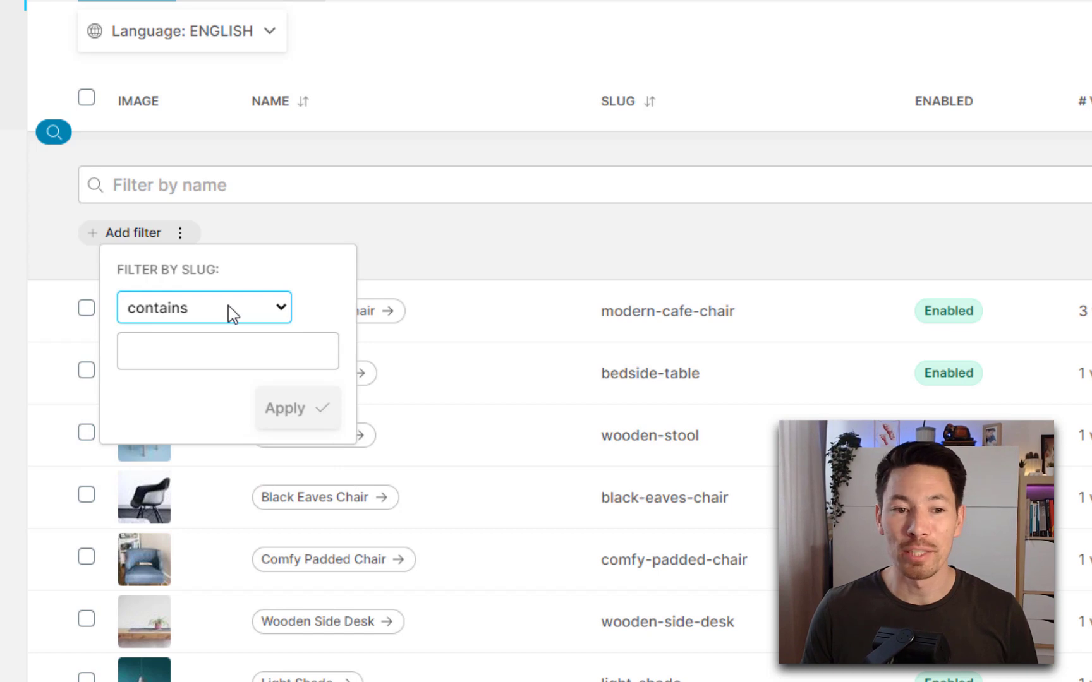
{"action": "left_click", "coordinate": [228, 306]}
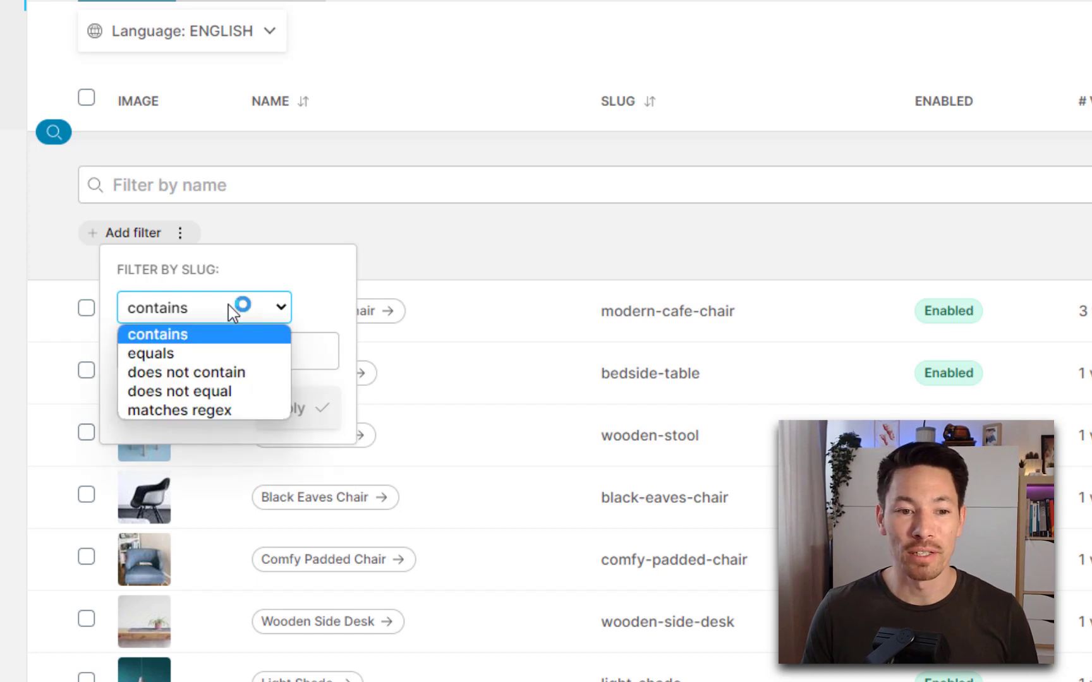
{"action": "key", "text": "Escape"}
{"action": "left_click", "coordinate": [222, 351]}
{"action": "type", "text": "chair"}
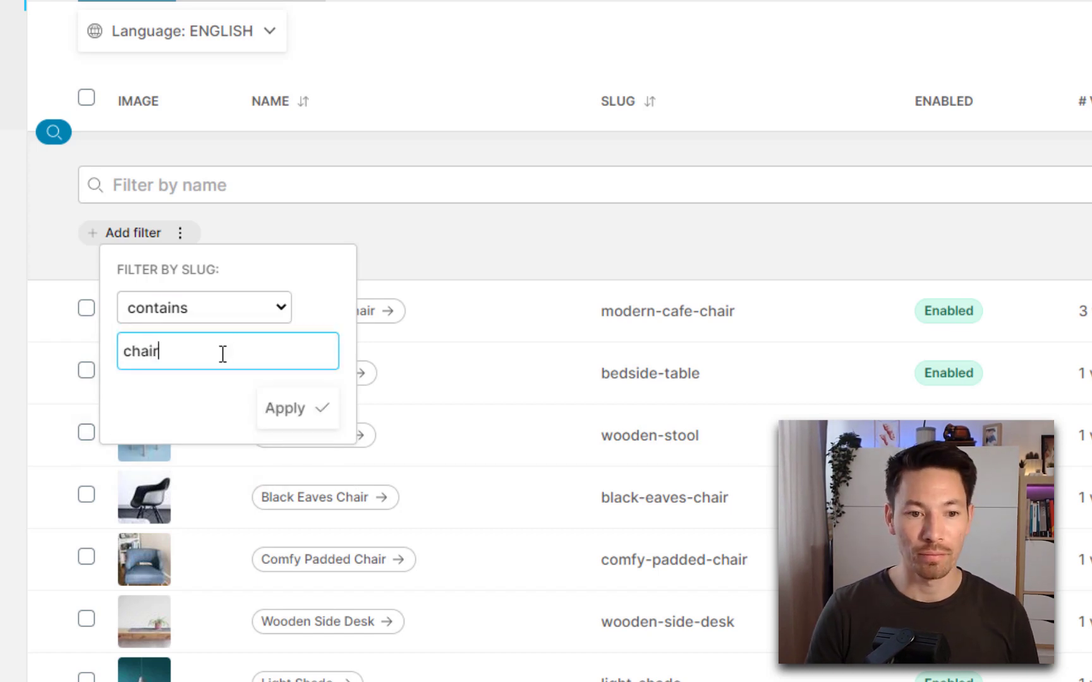
{"action": "left_click", "coordinate": [288, 409]}
Change the slug filter to matches regex with the pattern 'camera'.
{"action": "left_click", "coordinate": [199, 235]}
{"action": "left_click", "coordinate": [215, 309]}
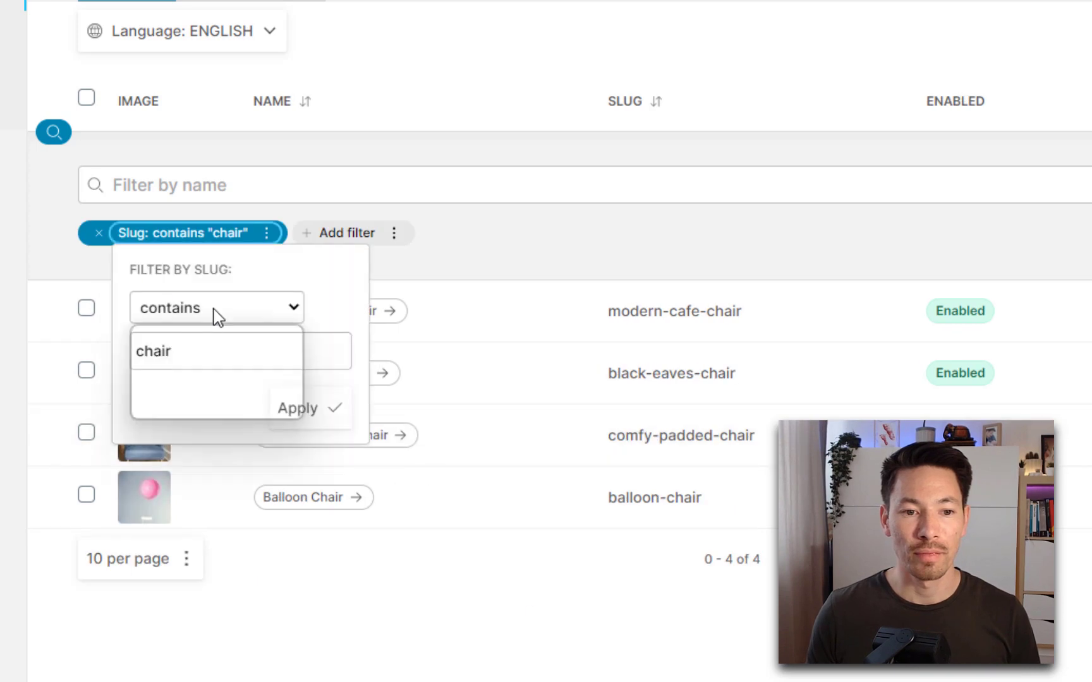
{"action": "left_click", "coordinate": [216, 411]}
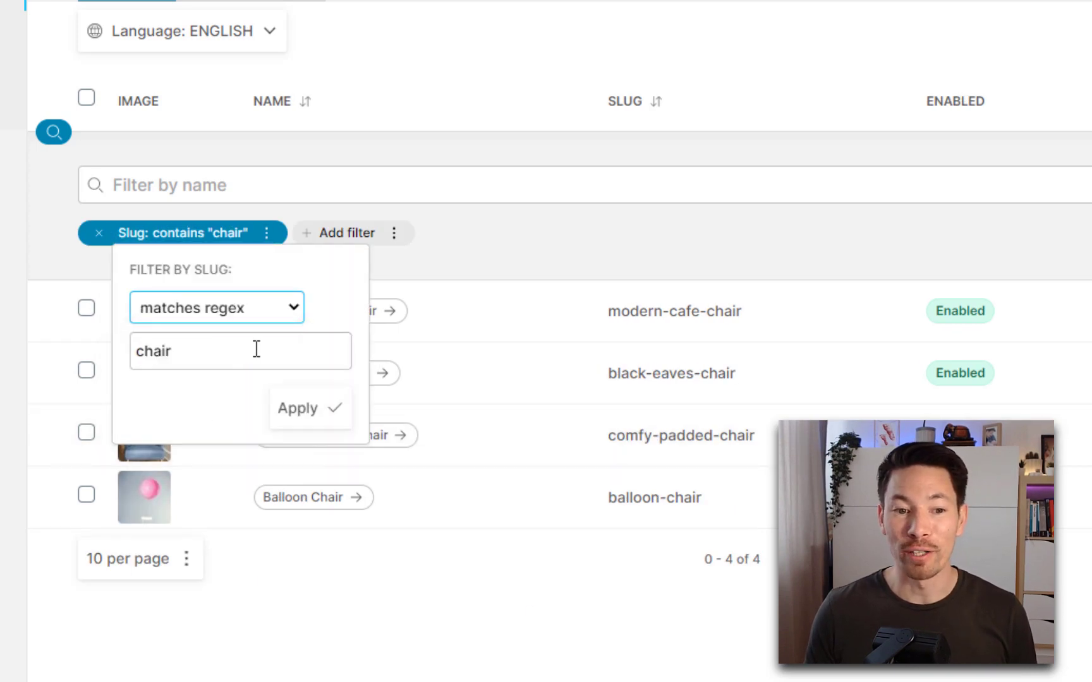
{"action": "left_click", "coordinate": [258, 346]}
{"action": "key", "text": "ctrl+a"}
{"action": "type", "text": "mer"}
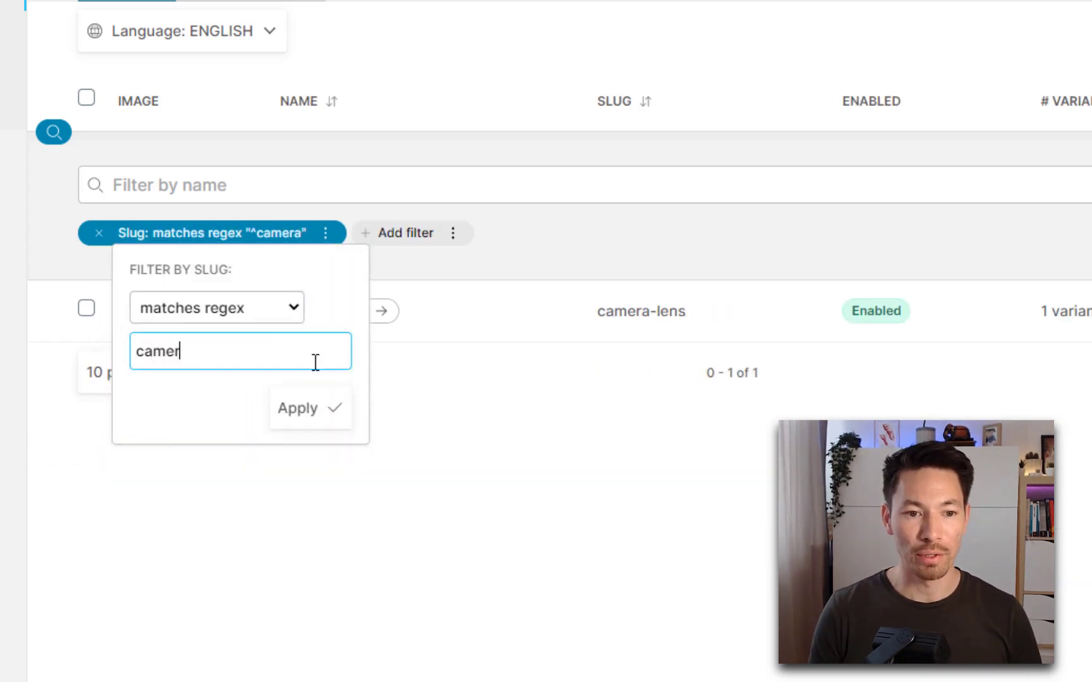
{"action": "type", "text": "a"}
{"action": "left_click", "coordinate": [334, 409]}
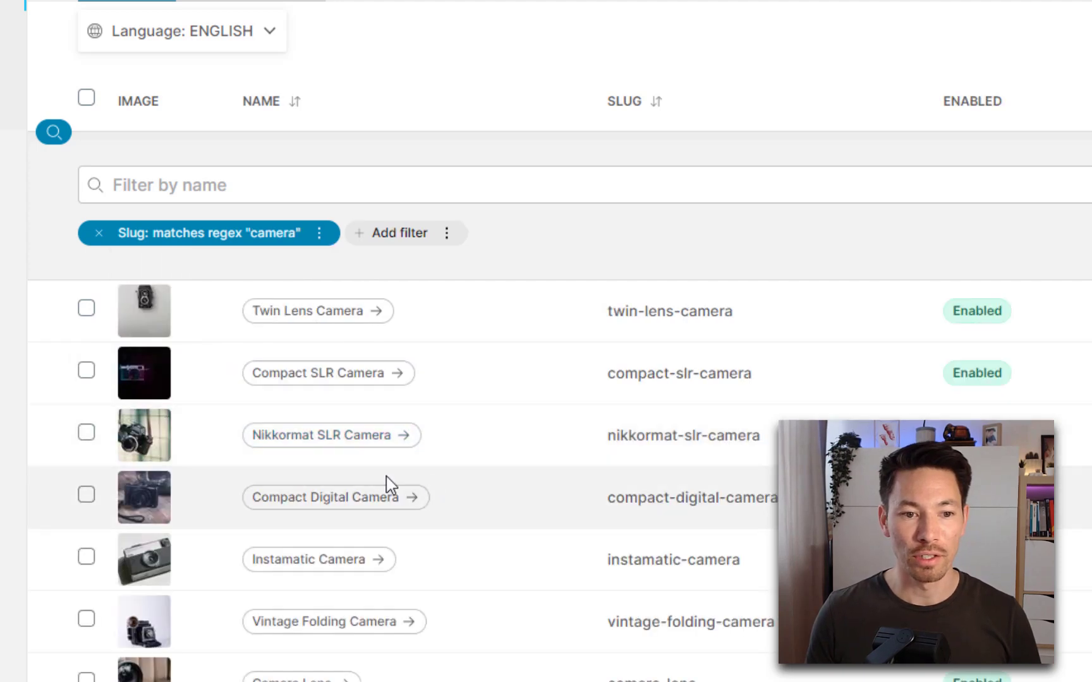
Refine the slug regex to '^camera', then to 'camera$'.
{"action": "scroll", "coordinate": [259, 227], "scroll_direction": "down", "scroll_amount": 2}
{"action": "left_click", "coordinate": [251, 175]}
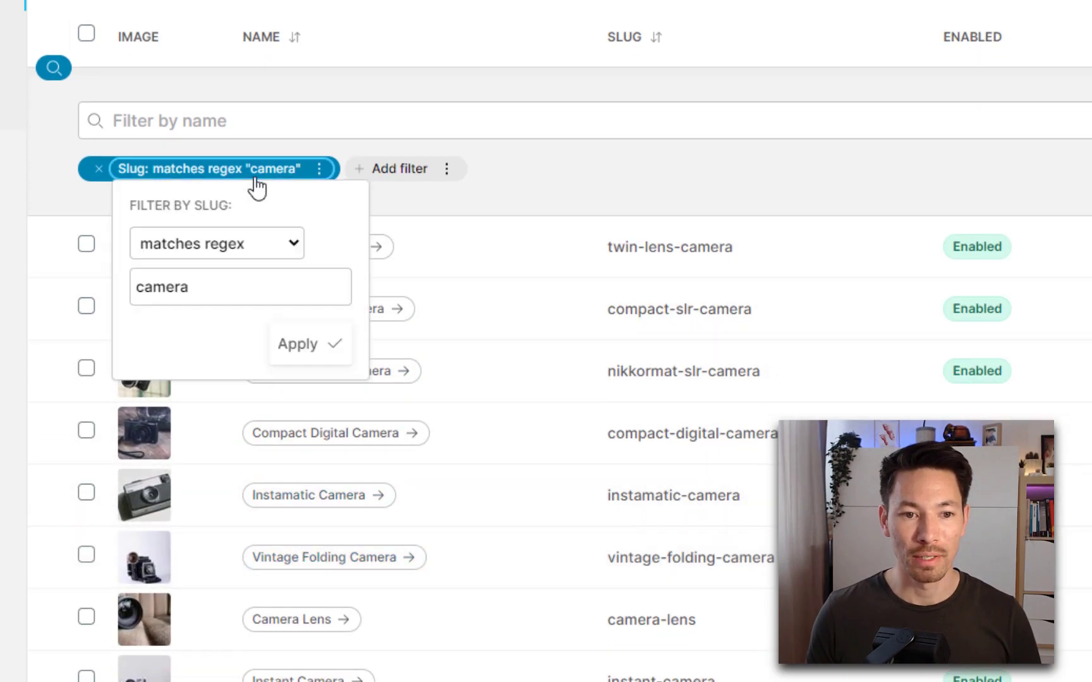
{"action": "left_click", "coordinate": [138, 289]}
{"action": "type", "text": "^"}
{"action": "left_click", "coordinate": [302, 348]}
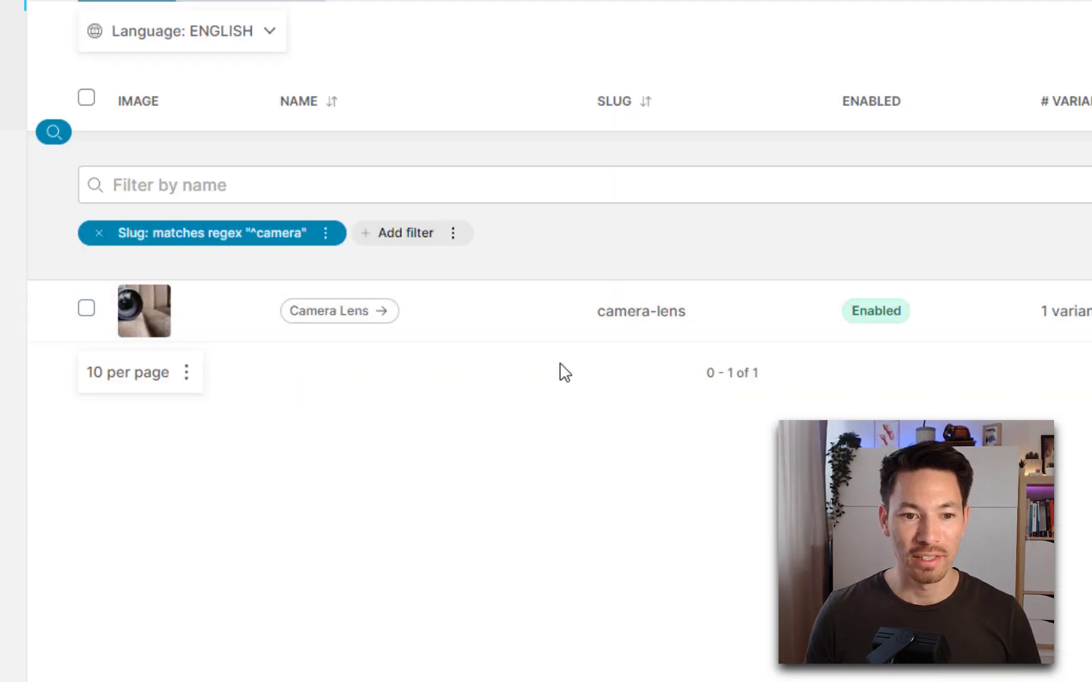
{"action": "left_click", "coordinate": [212, 232]}
{"action": "type", "text": "$"}
{"action": "left_click", "coordinate": [309, 412]}
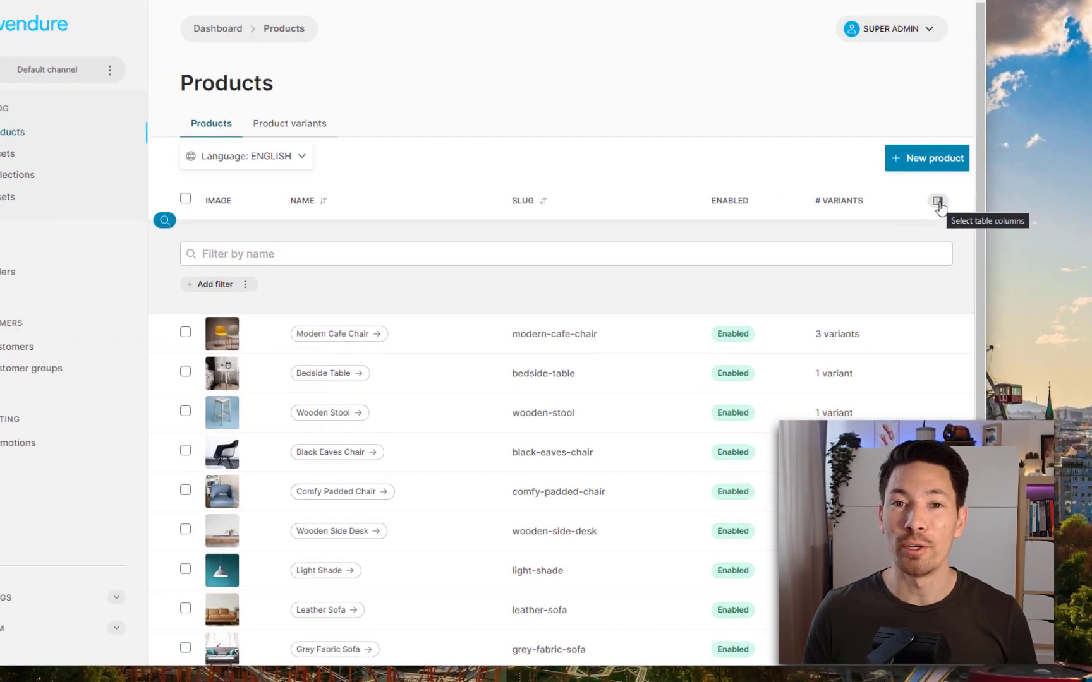
Show the ID and Updated at columns, and hide the Enabled and # variants columns.
{"action": "left_click", "coordinate": [906, 236]}
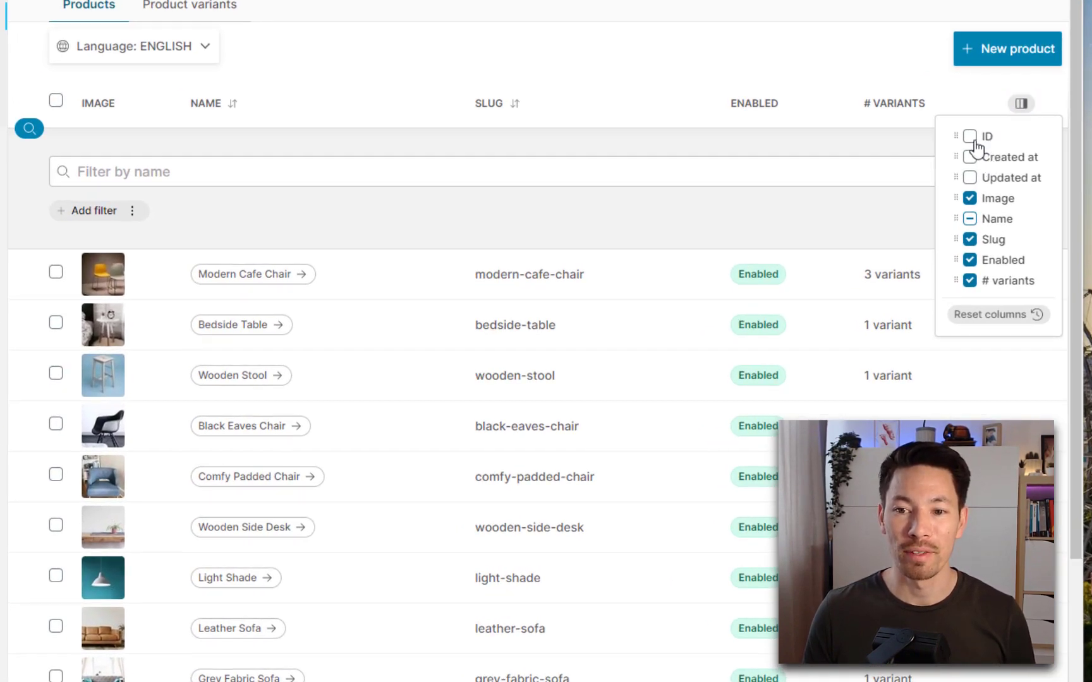
{"action": "left_click", "coordinate": [969, 136]}
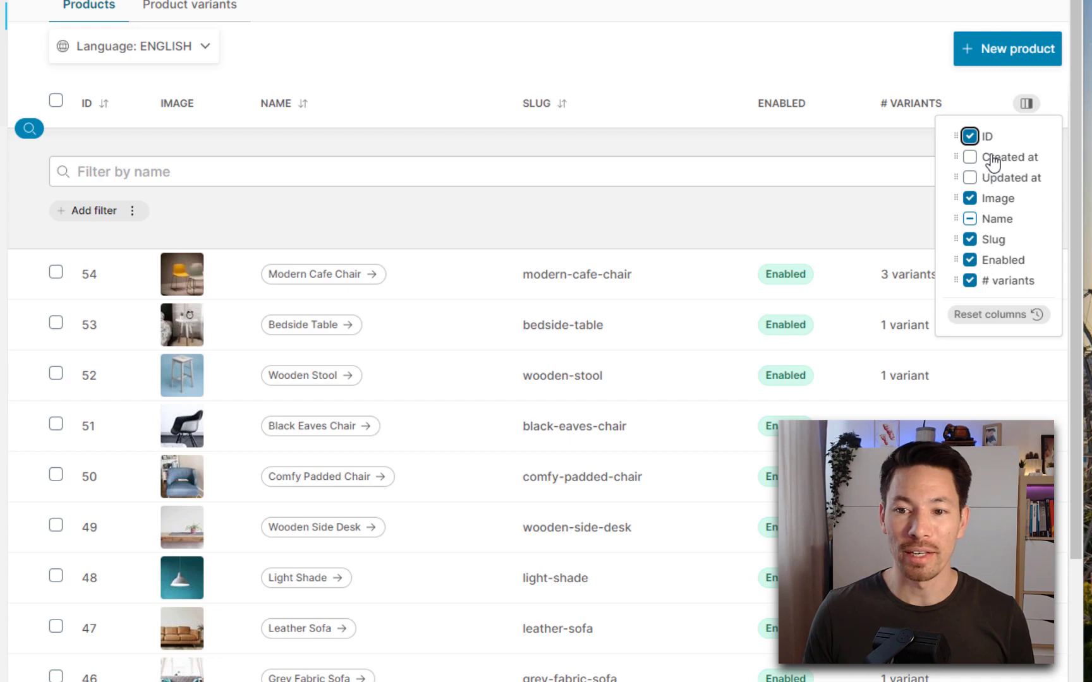
{"action": "left_click", "coordinate": [988, 156]}
{"action": "left_click", "coordinate": [984, 159]}
{"action": "left_click", "coordinate": [1014, 180]}
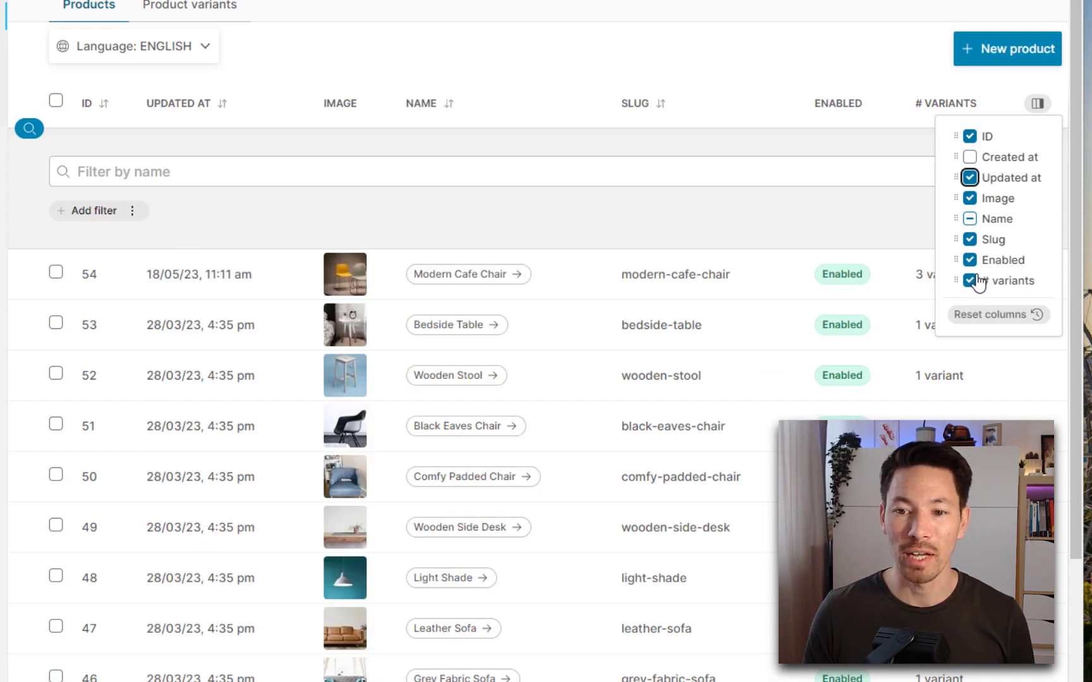
{"action": "left_click", "coordinate": [995, 264]}
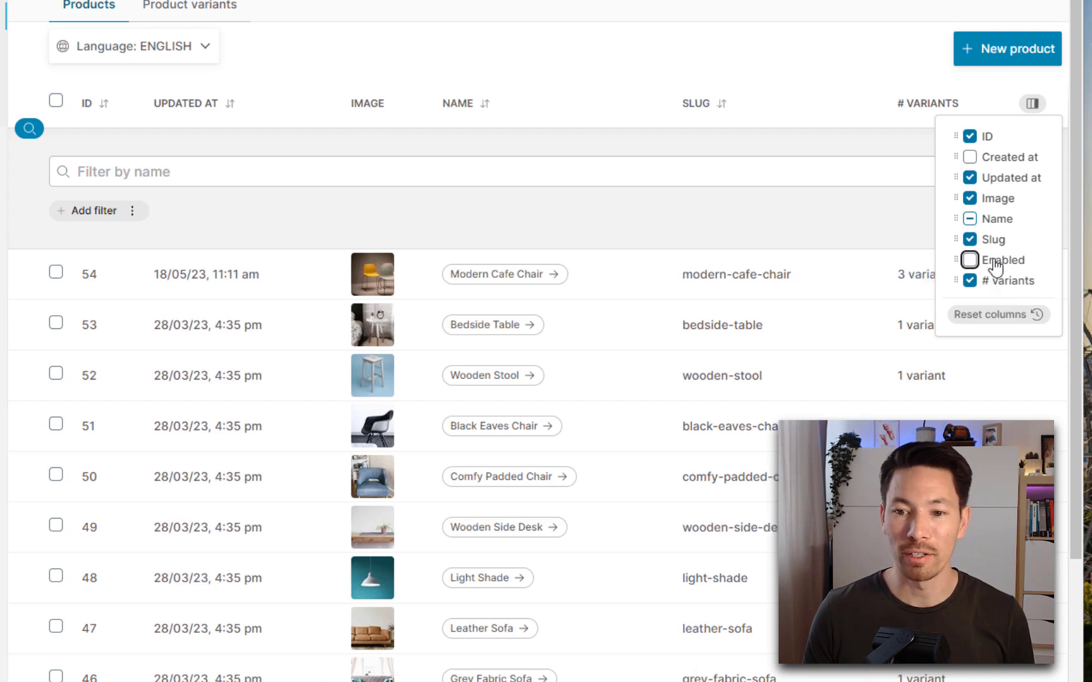
{"action": "left_click", "coordinate": [1004, 287]}
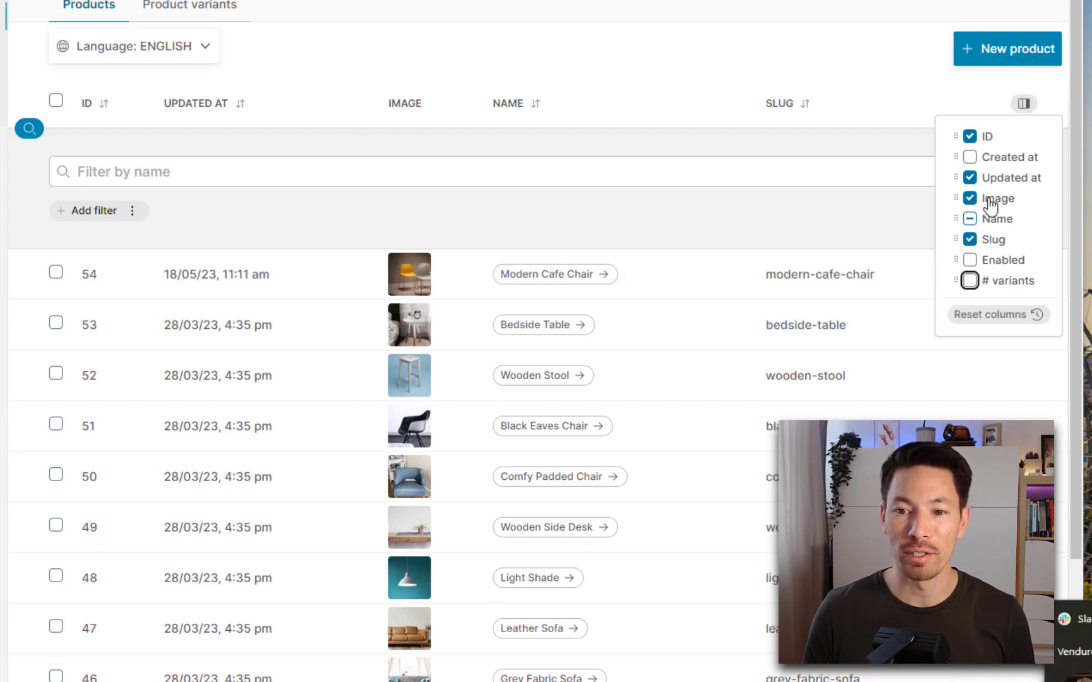
Move the Image column ahead of Slug and reload the page.
{"action": "left_click_drag", "start_coordinate": [990, 205], "coordinate": [954, 259]}
{"action": "left_click_drag", "start_coordinate": [955, 197], "coordinate": [953, 175]}
{"action": "left_click", "coordinate": [645, 192]}
{"action": "key", "text": "super+r"}
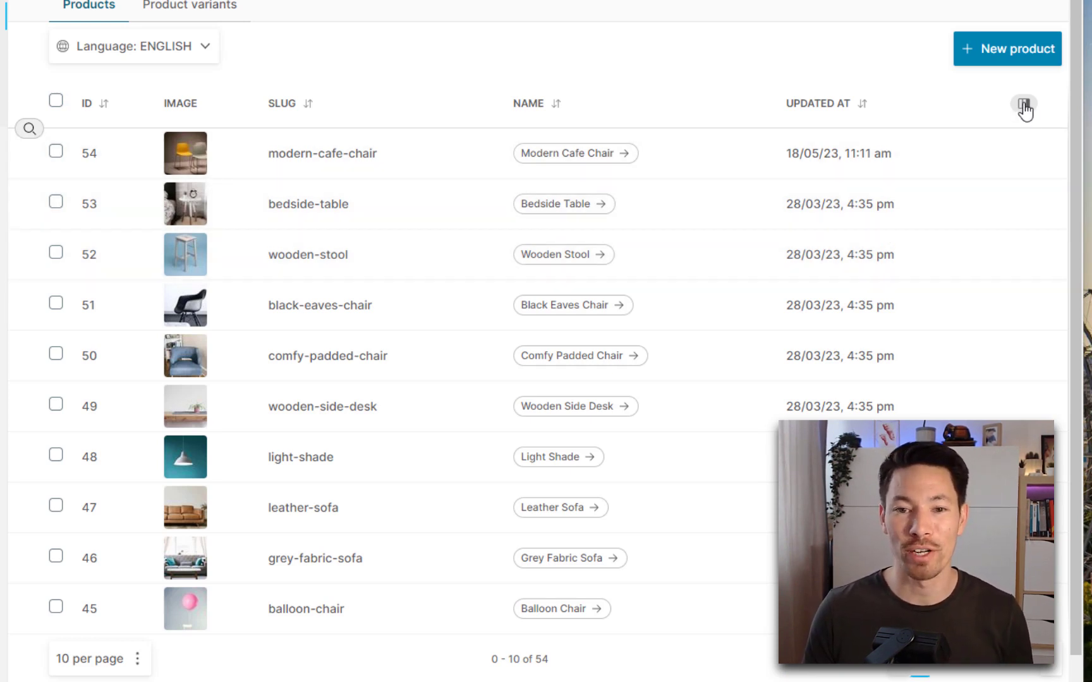
Restore the Products table to its default columns.
{"action": "left_click", "coordinate": [1024, 105]}
{"action": "left_click", "coordinate": [1020, 319]}
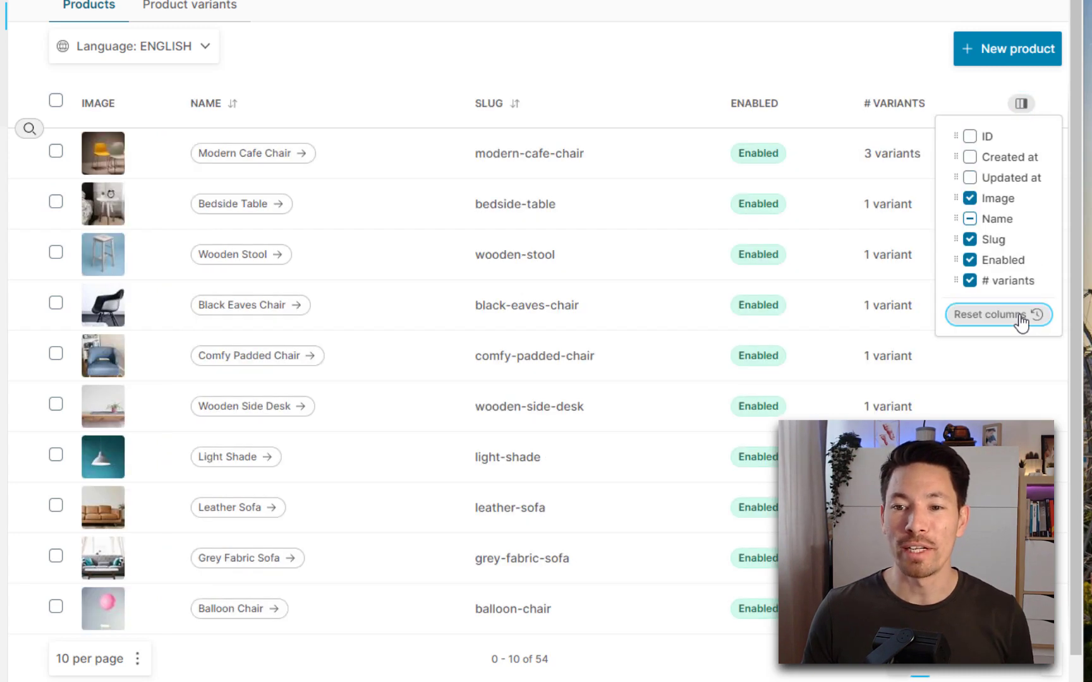
{"action": "left_click", "coordinate": [1022, 404]}
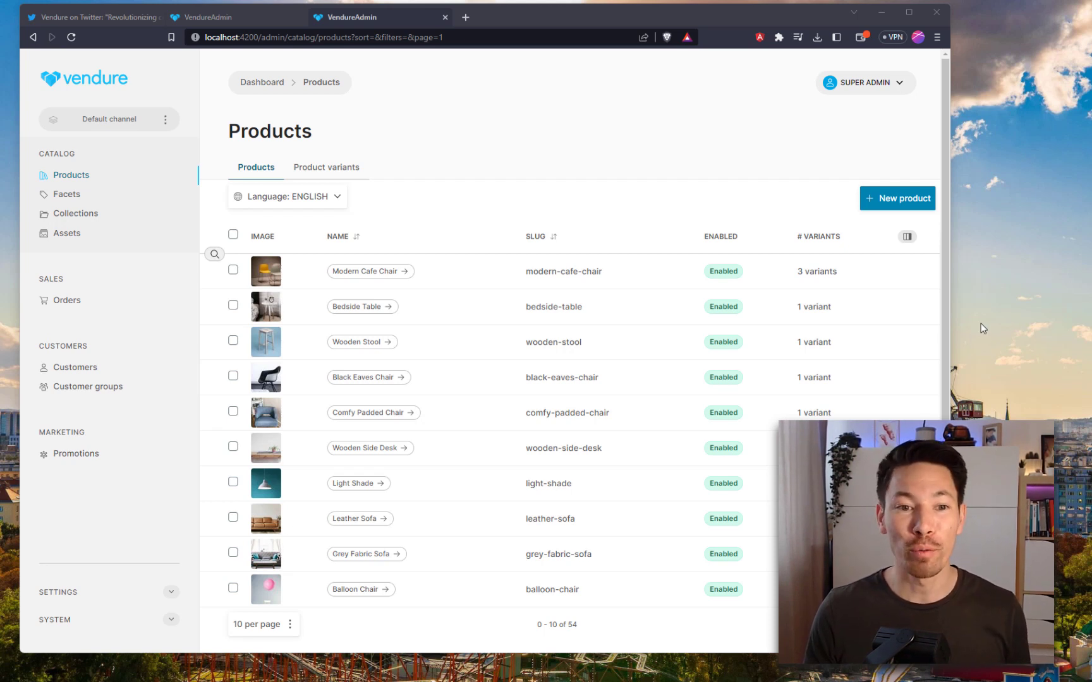
View the Electronics collection's products, widening the contents panel to reveal SKUs.
{"action": "left_click", "coordinate": [72, 215]}
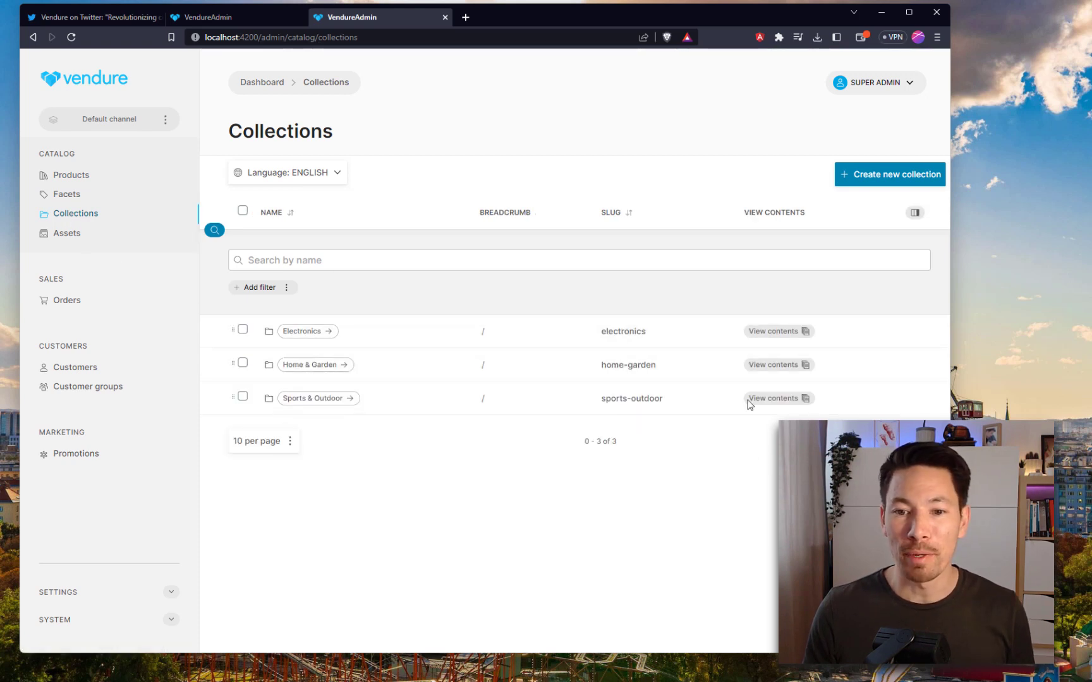
{"action": "left_click", "coordinate": [774, 332]}
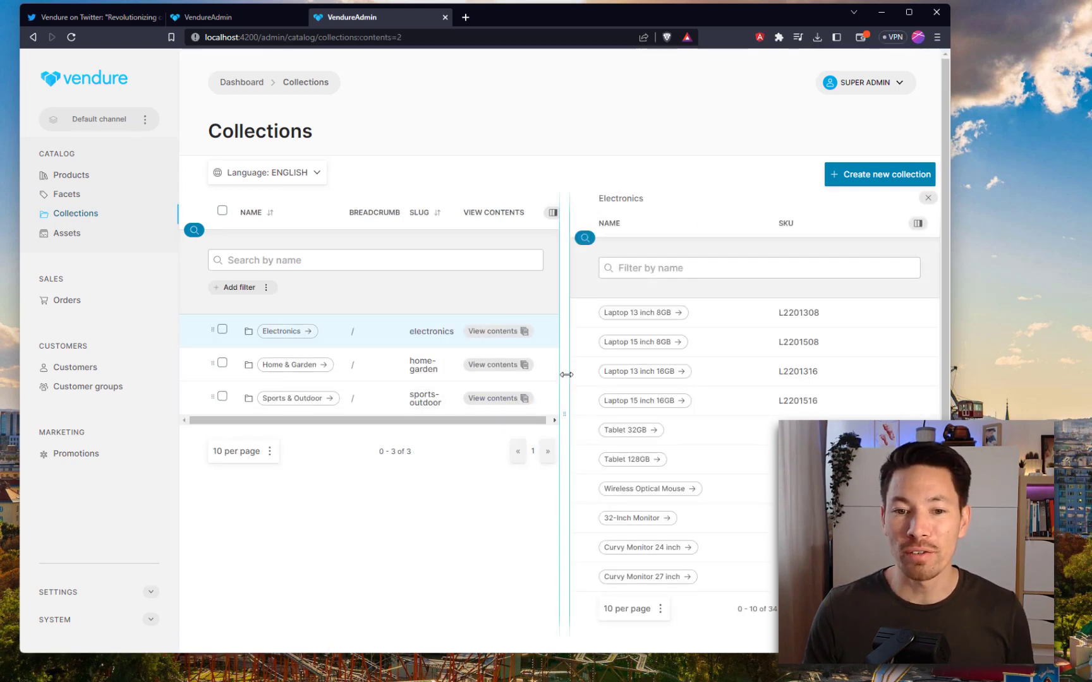
{"action": "left_click_drag", "start_coordinate": [562, 374], "coordinate": [396, 385]}
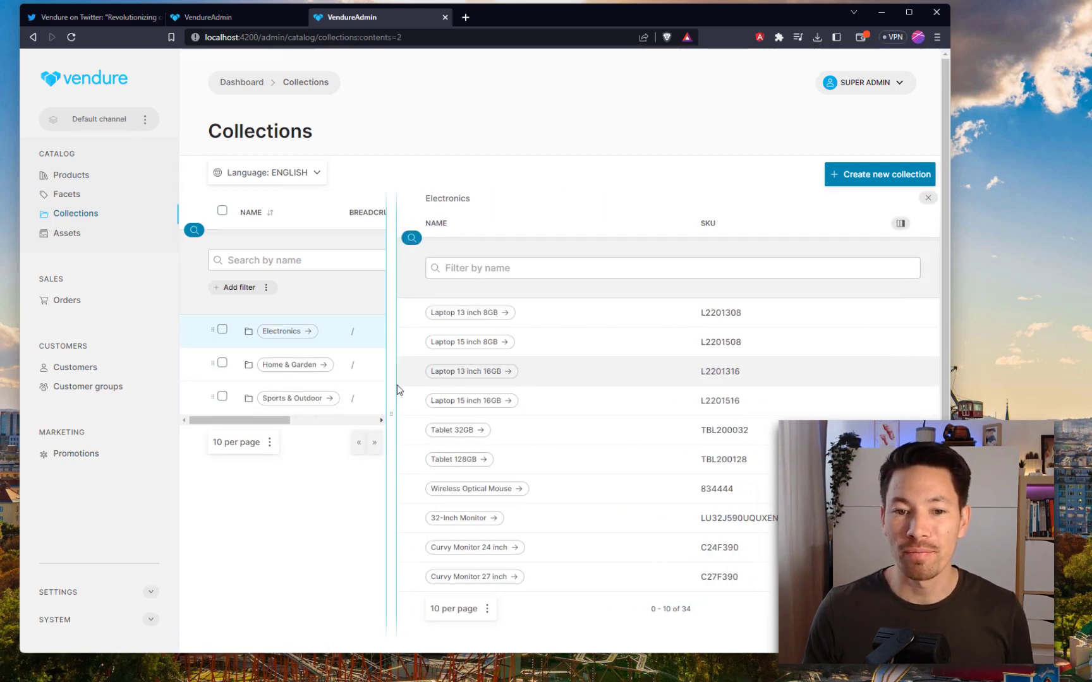
{"action": "left_click", "coordinate": [902, 224]}
{"action": "left_click", "coordinate": [781, 301]}
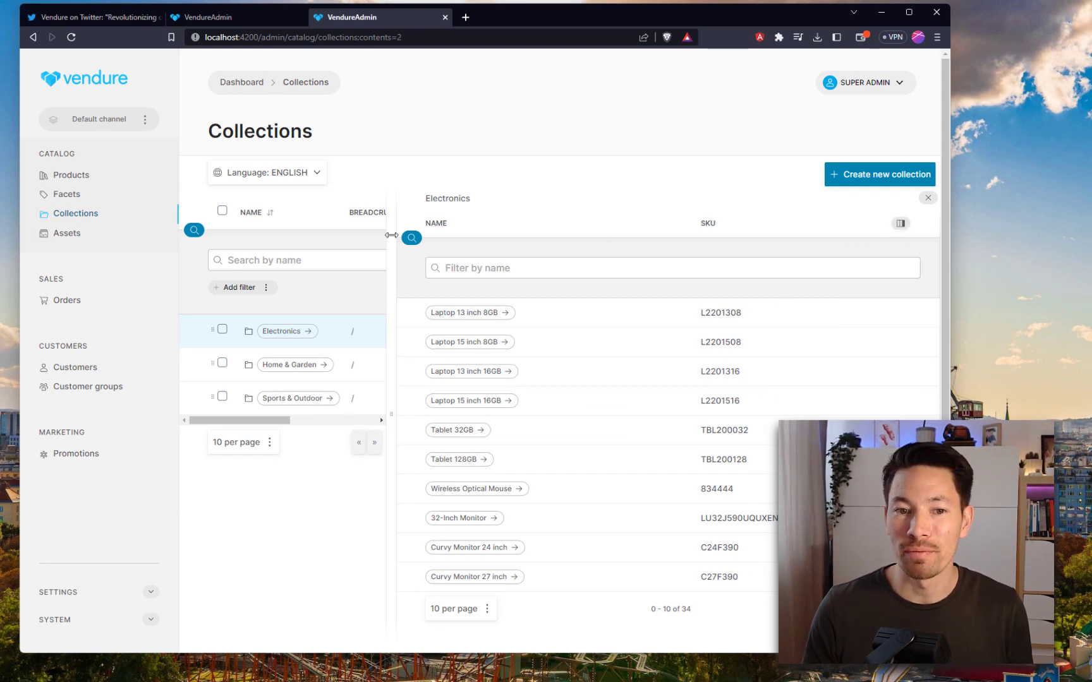
Filter the Products list by 'lap' and open the Laptop product's variants table.
{"action": "key", "text": "alt+Left"}
{"action": "type", "text": "lap"}
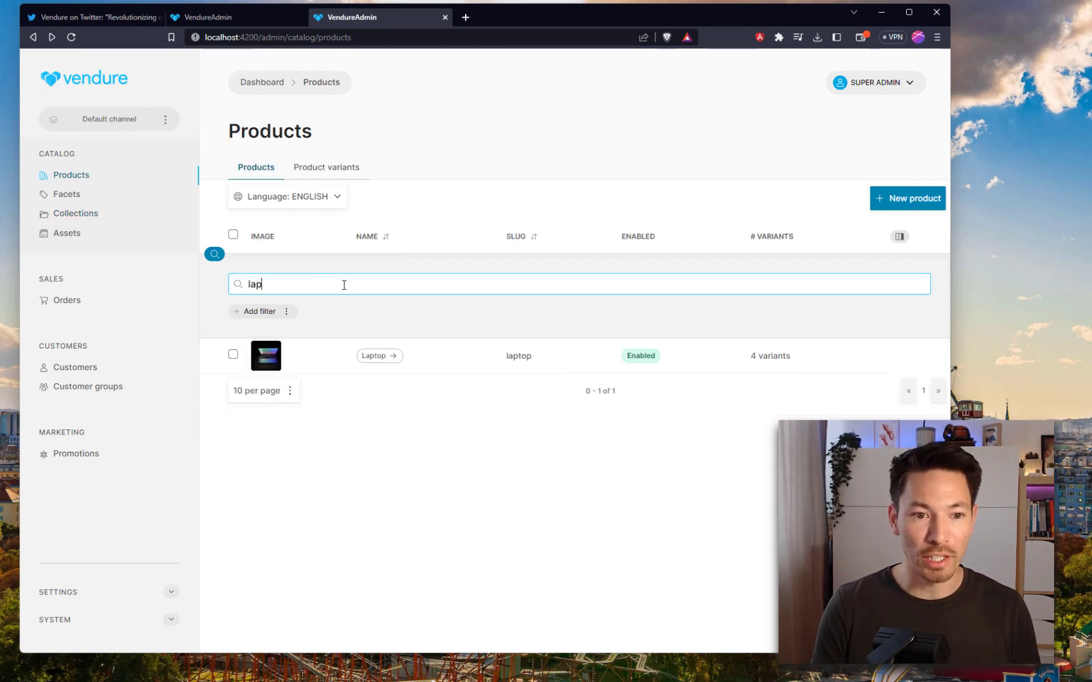
{"action": "left_click", "coordinate": [365, 358]}
{"action": "scroll", "coordinate": [944, 164], "scroll_direction": "down", "scroll_amount": 6}
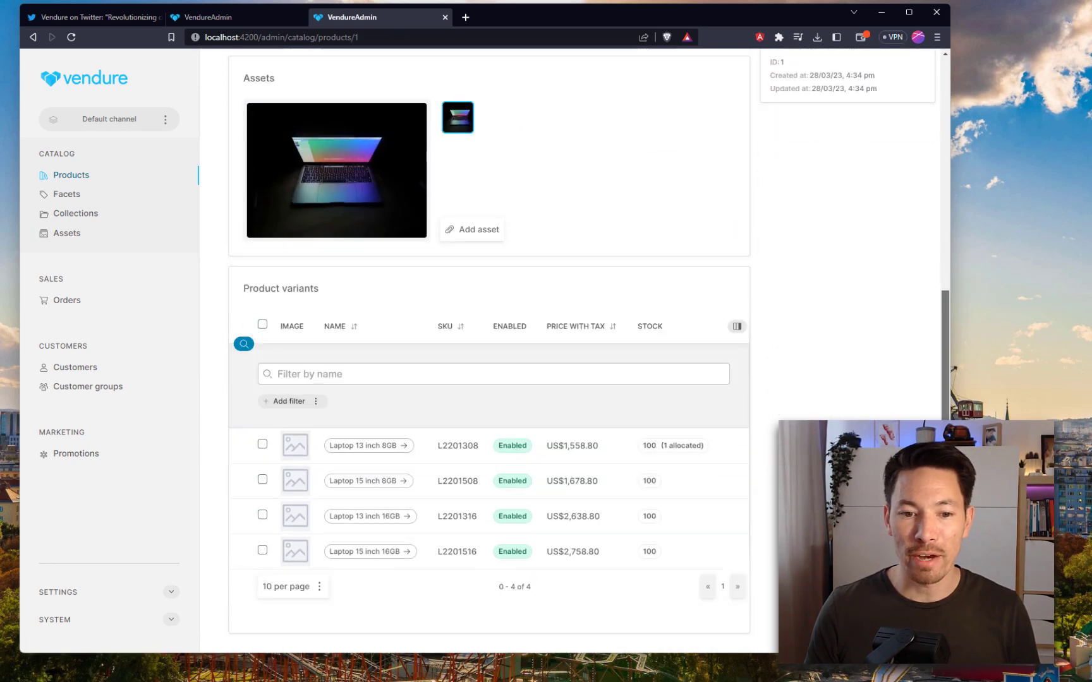
{"action": "left_click", "coordinate": [738, 327]}
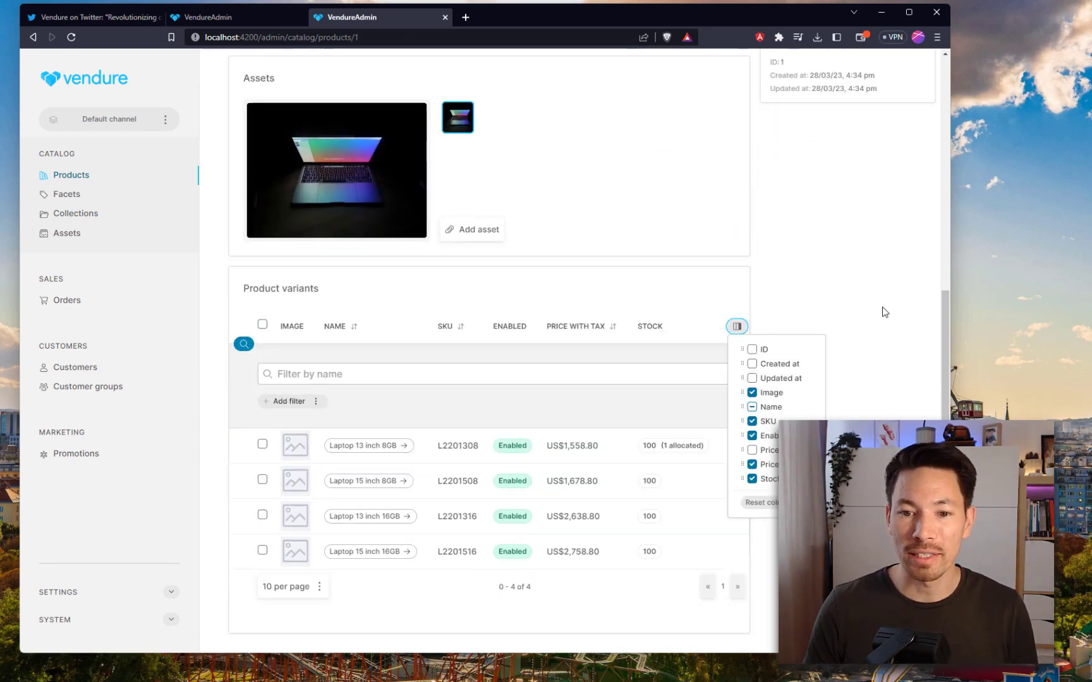
{"action": "left_click", "coordinate": [314, 356]}
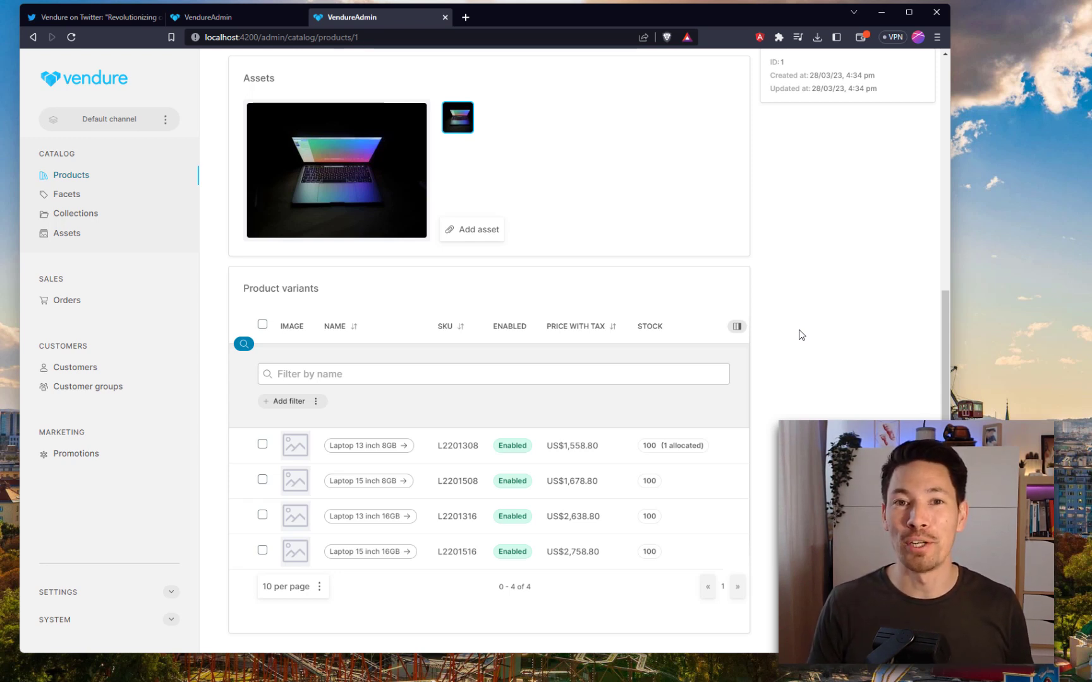
Return to Products and switch to the Product variants tab, showing every catalog variant.
{"action": "key", "text": "alt+Left"}
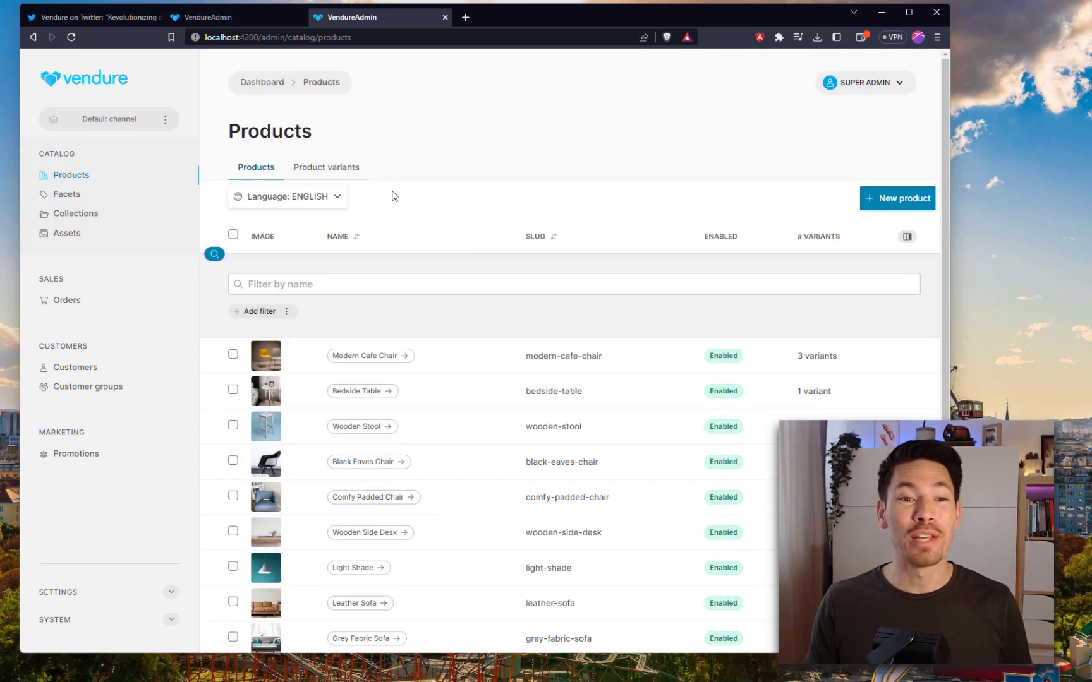
{"action": "left_click", "coordinate": [341, 169]}
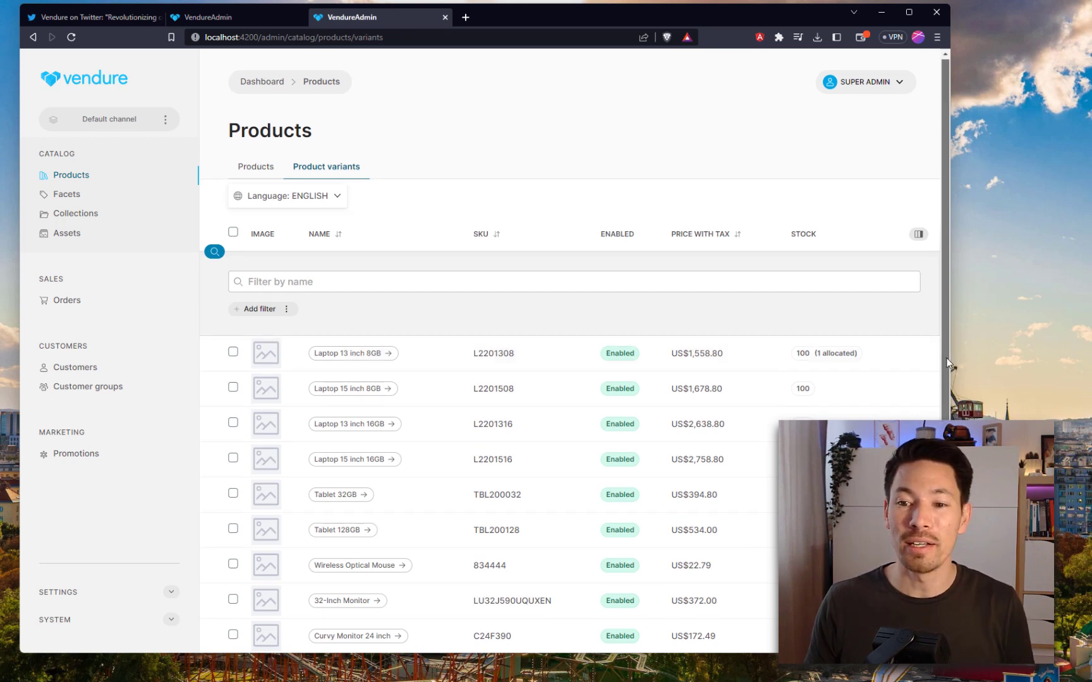
{"action": "mouse_move", "coordinate": [947, 358]}
{"action": "left_mouse_down"}
{"action": "mouse_move", "coordinate": [947, 445]}
{"action": "mouse_move", "coordinate": [946, 369]}
{"action": "left_mouse_up"}
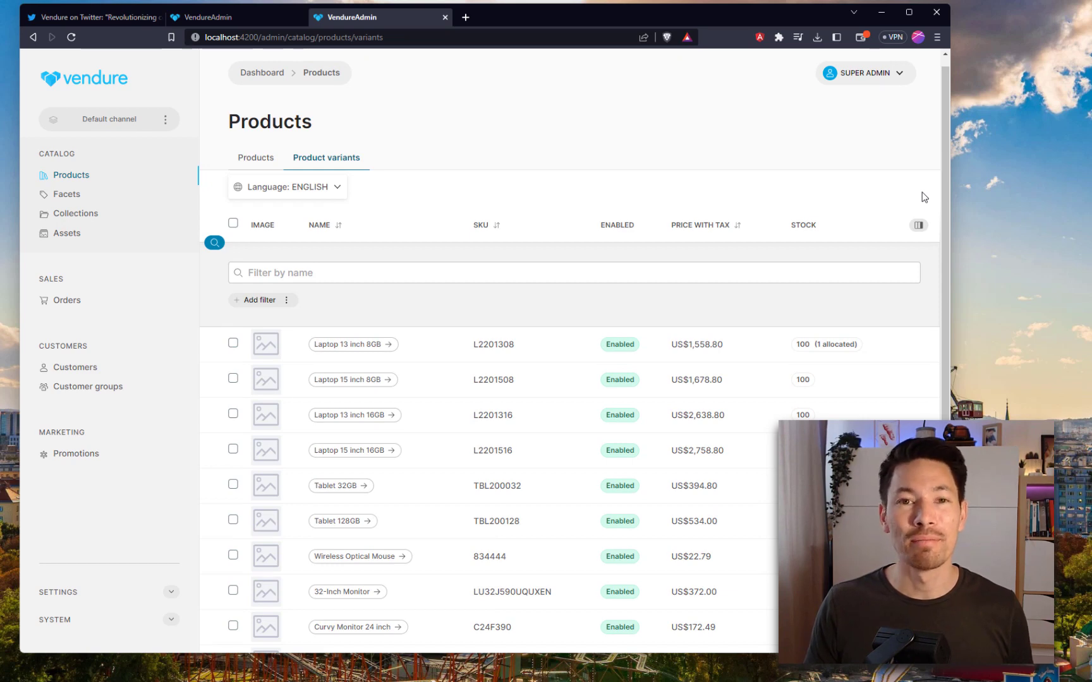
In WebStorm, uncomment lines 66–85 to activate the weight and gtin ProductVariant custom fields.
{"action": "key", "text": "alt+Tab"}
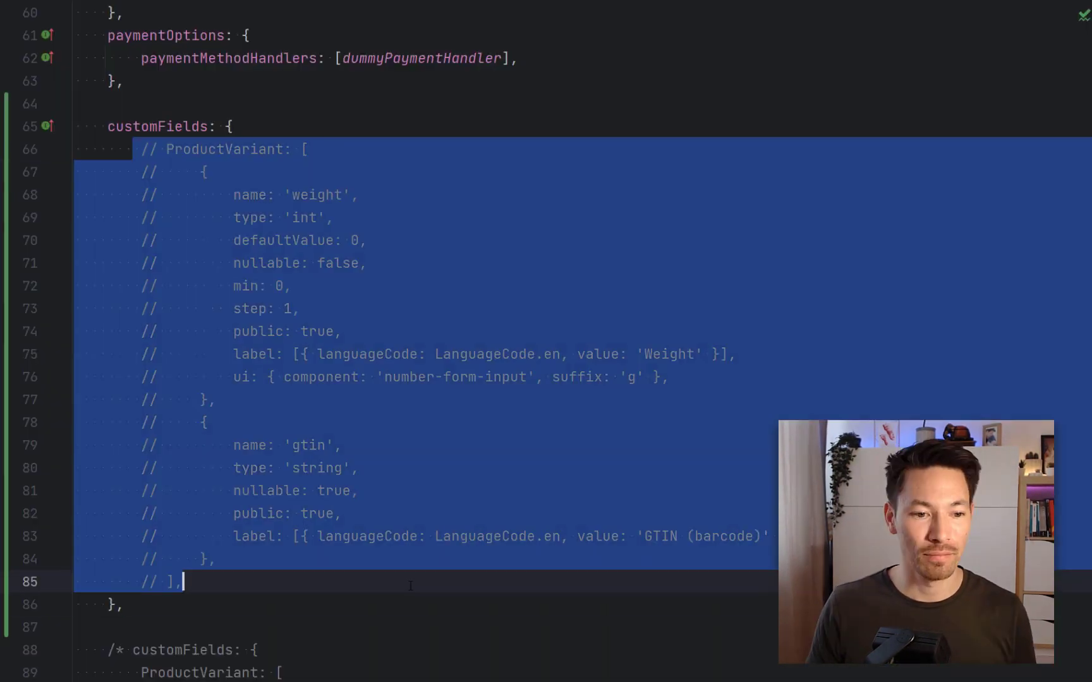
{"action": "key", "text": "super+slash"}
{"action": "left_click", "coordinate": [408, 583]}
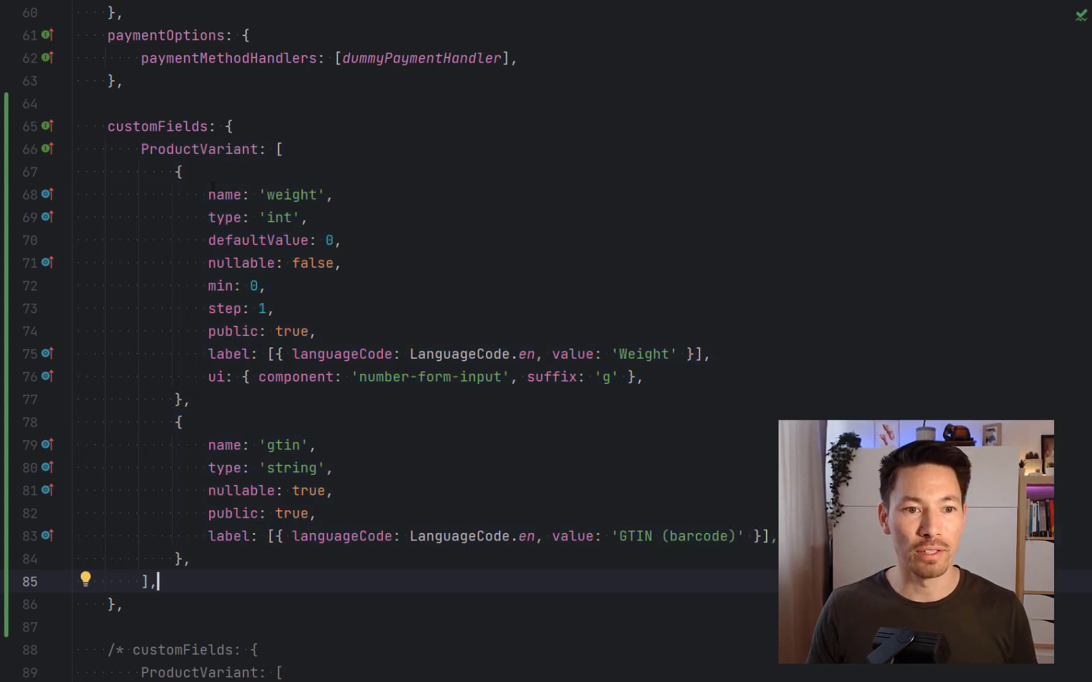
{"action": "left_click_drag", "start_coordinate": [201, 194], "coordinate": [406, 198]}
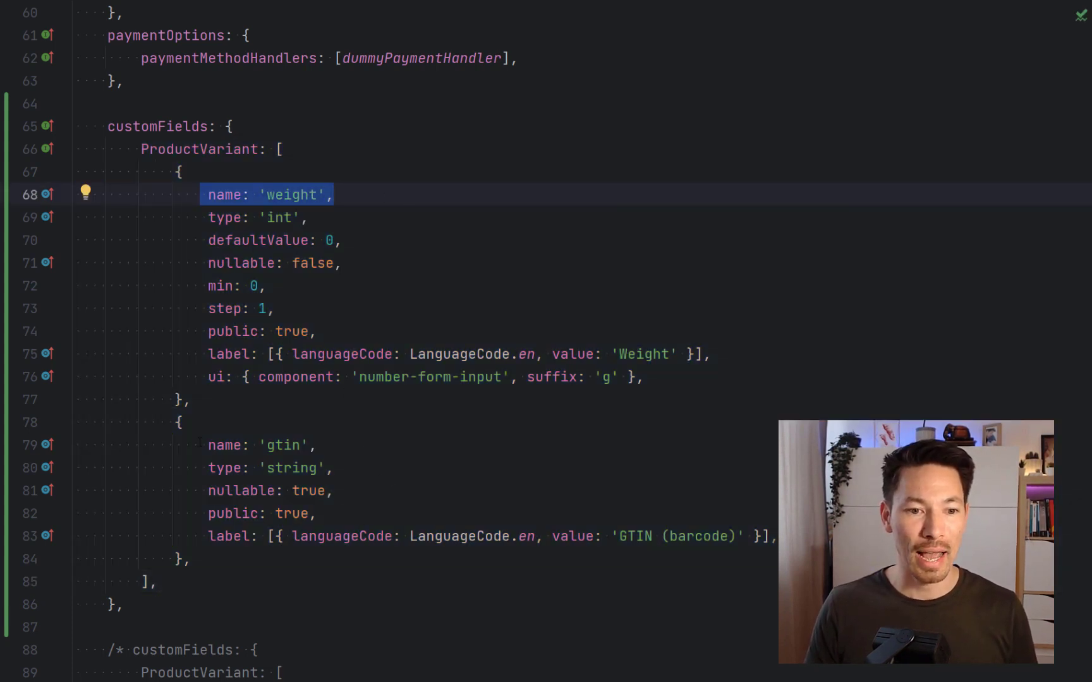
{"action": "left_click_drag", "start_coordinate": [200, 444], "coordinate": [393, 446]}
{"action": "left_click", "coordinate": [393, 446]}
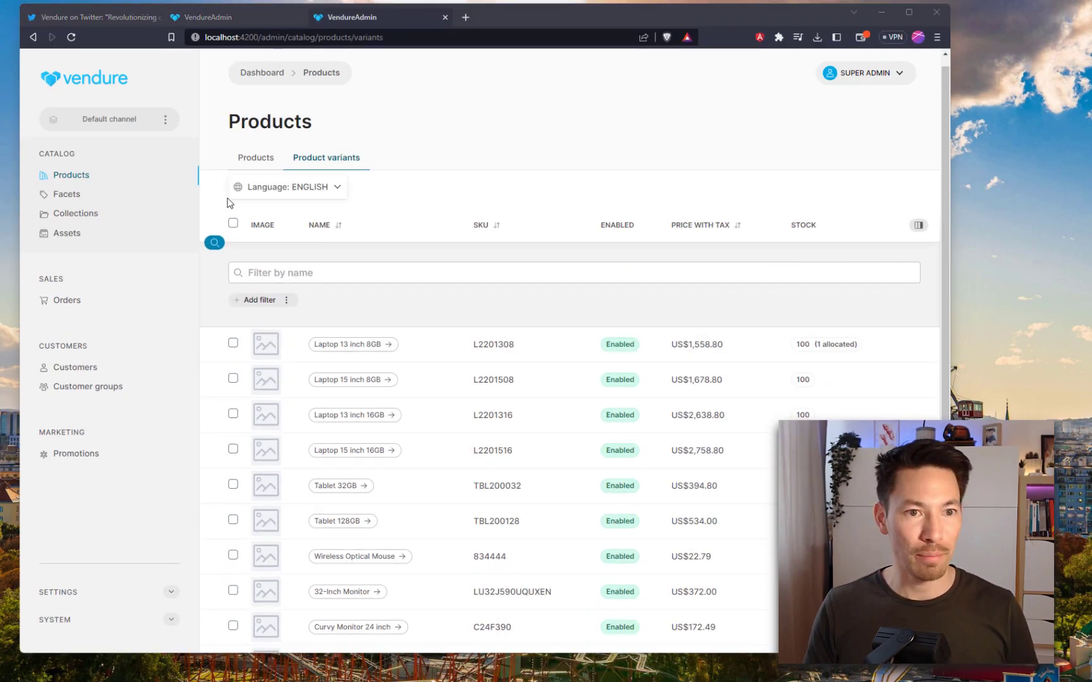
Reload the admin and add the Weight and GTIN (barcode) columns to the variants table.
{"action": "left_click", "coordinate": [74, 41]}
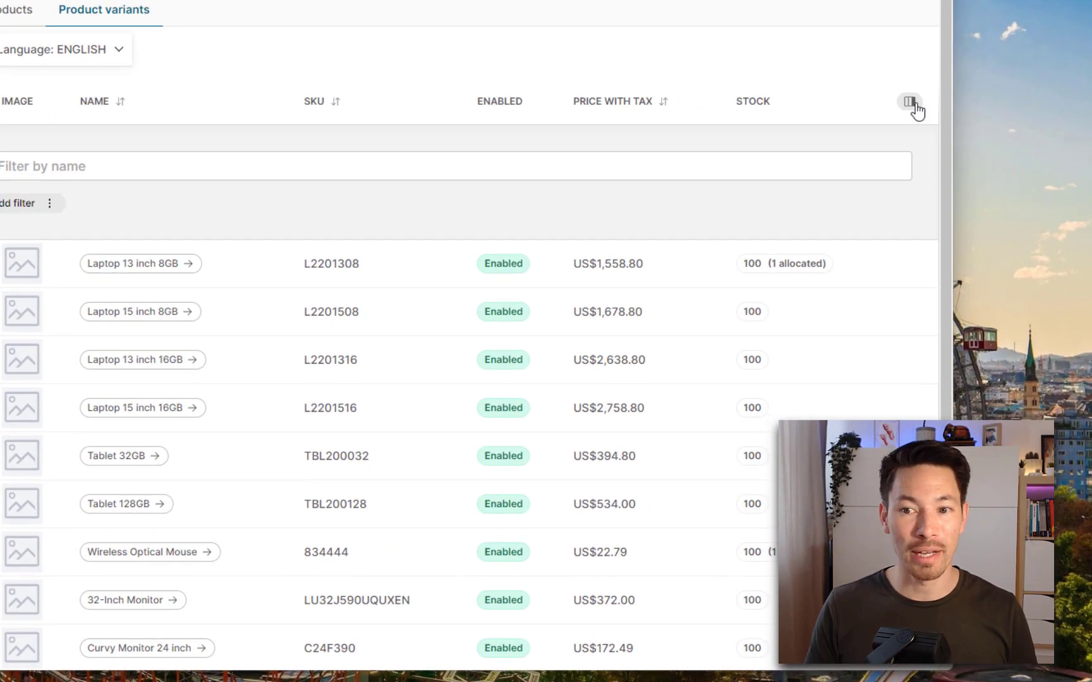
{"action": "left_click", "coordinate": [914, 103]}
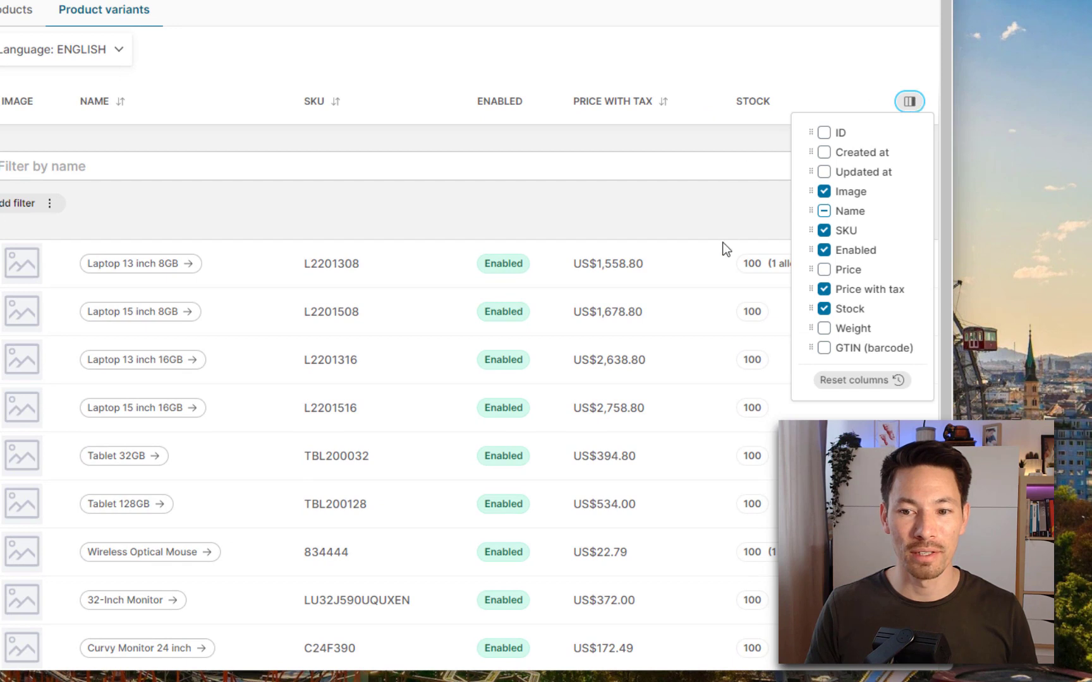
{"action": "left_click", "coordinate": [825, 329]}
{"action": "left_click", "coordinate": [825, 348]}
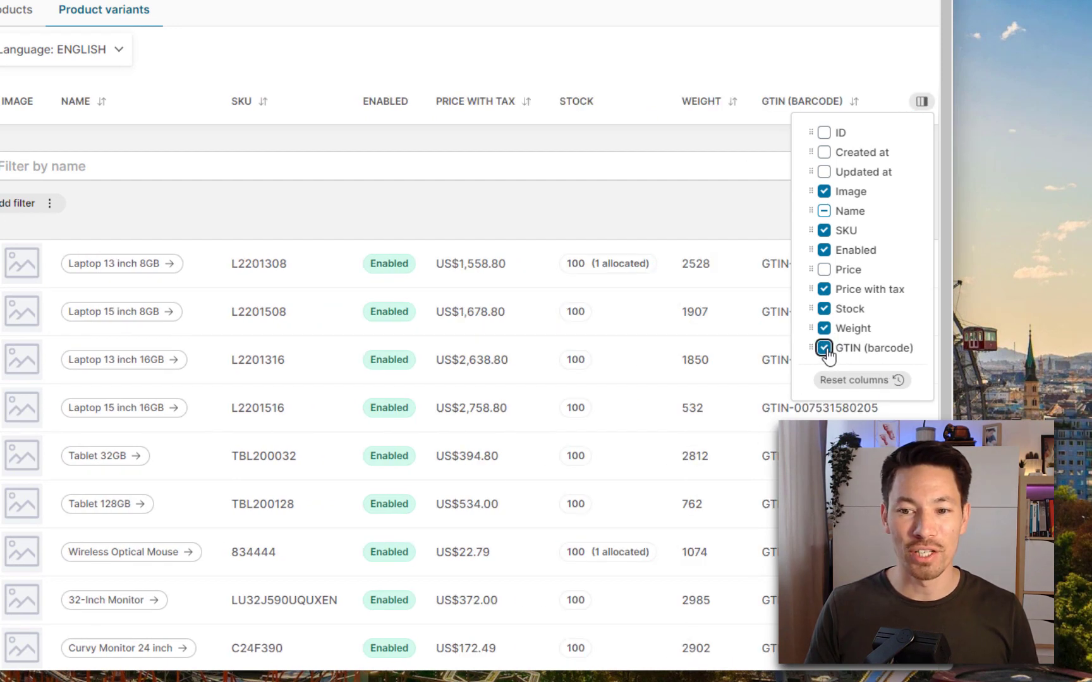
{"action": "left_click", "coordinate": [717, 325]}
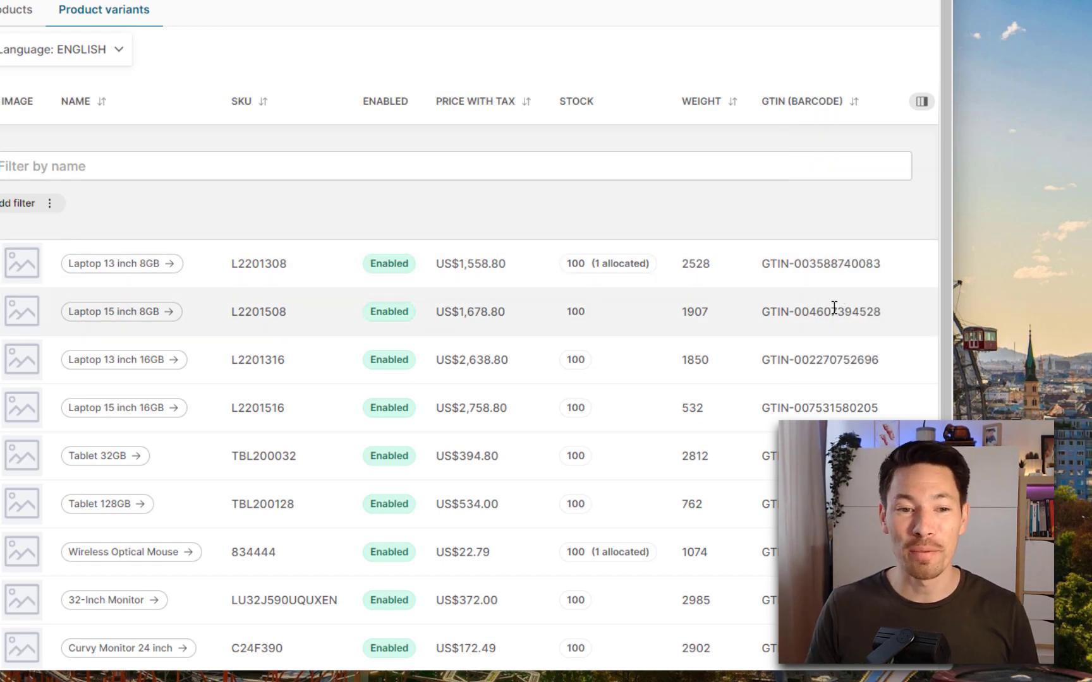
Add a filter for Weight greater than 1000.
{"action": "left_click", "coordinate": [39, 202]}
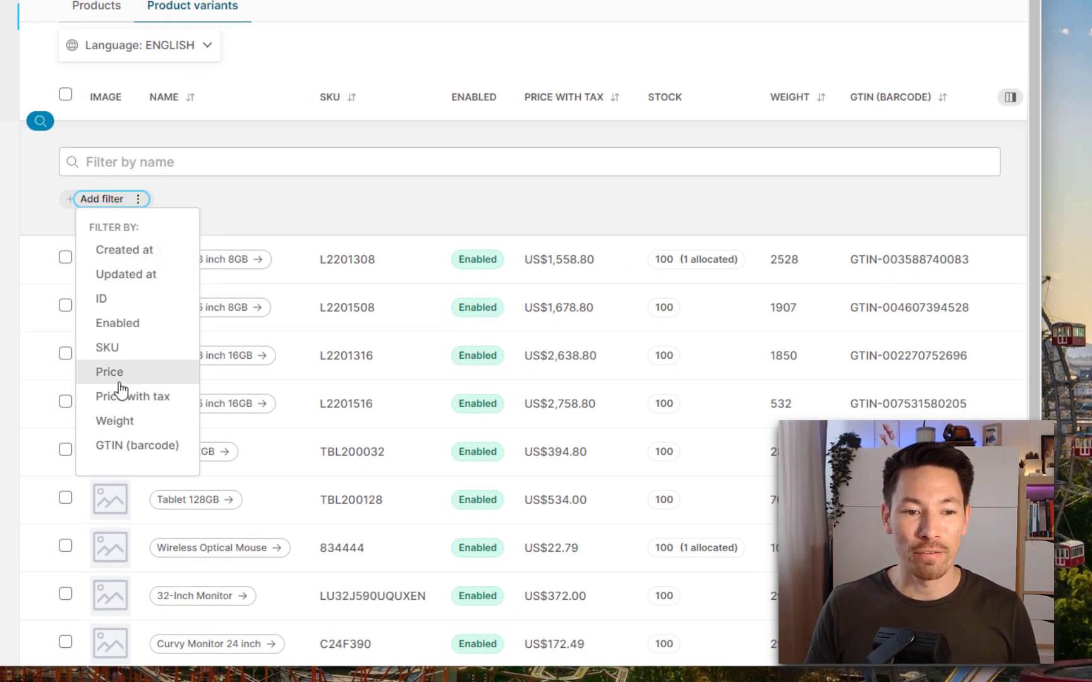
{"action": "left_click", "coordinate": [144, 430]}
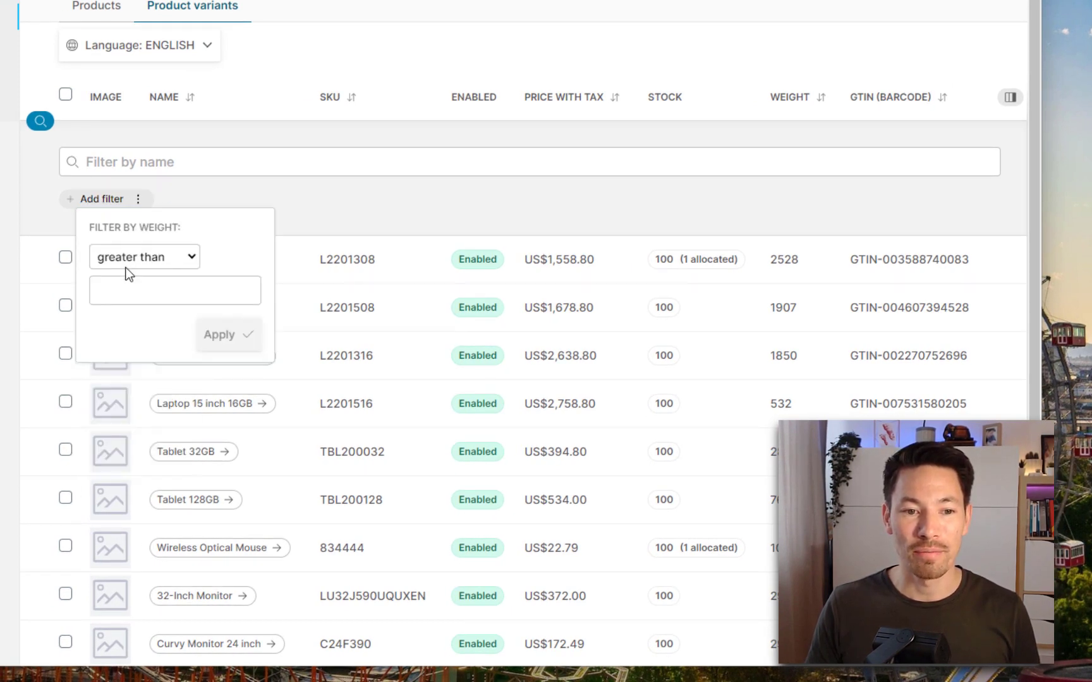
{"action": "left_click", "coordinate": [134, 298]}
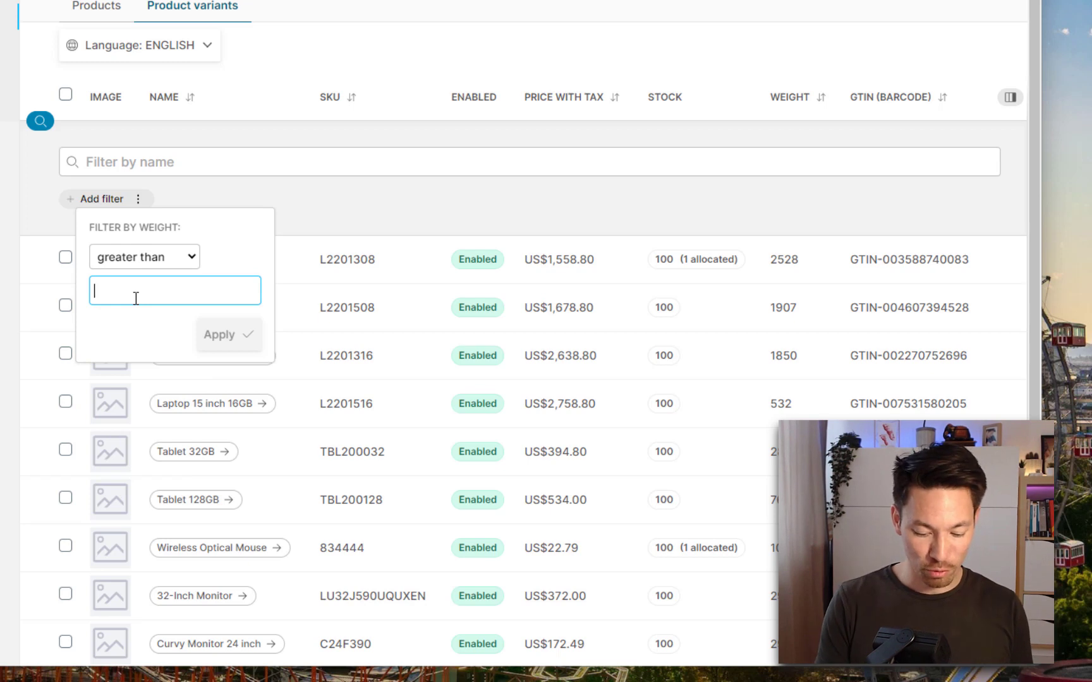
{"action": "type", "text": "1000"}
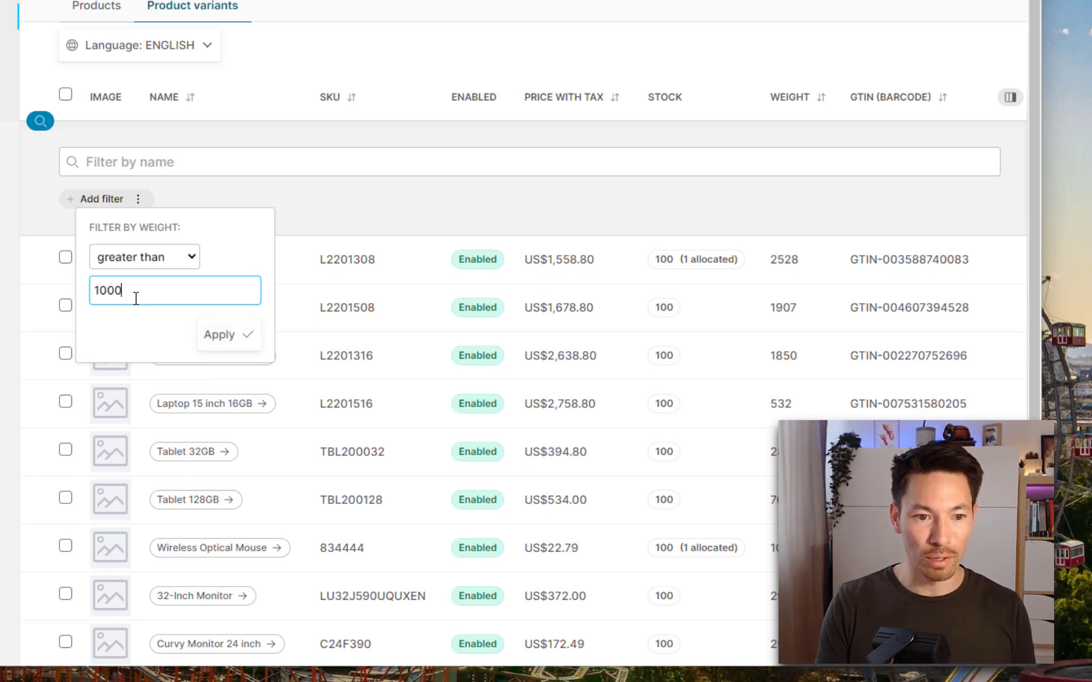
{"action": "left_click", "coordinate": [232, 334]}
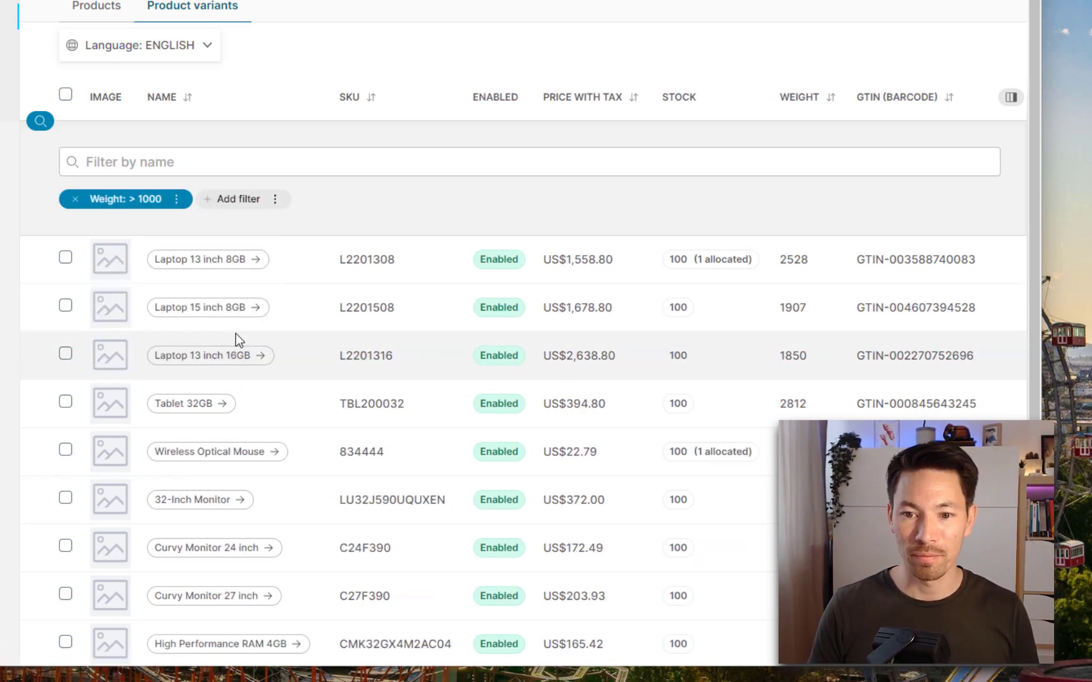
{"action": "scroll", "coordinate": [787, 338], "scroll_direction": "down", "scroll_amount": 3}
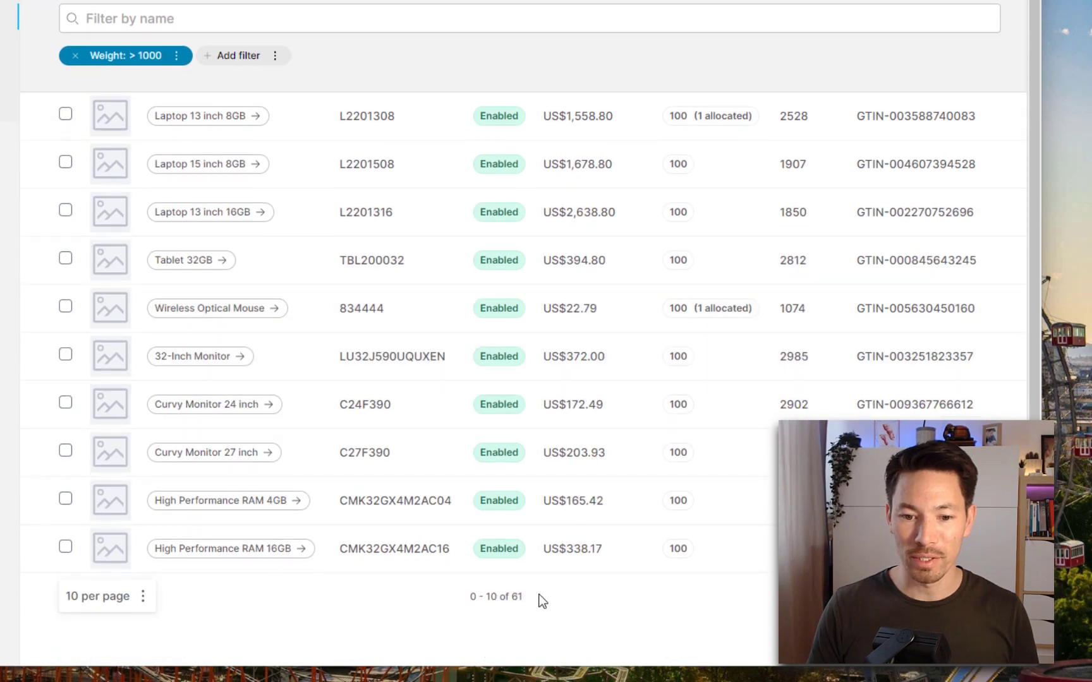
{"action": "scroll", "coordinate": [555, 586], "scroll_direction": "up", "scroll_amount": 2}
{"action": "scroll", "coordinate": [480, 436], "scroll_direction": "down", "scroll_amount": 2}
Add a second Weight filter for less than 2000.
{"action": "left_click", "coordinate": [236, 56]}
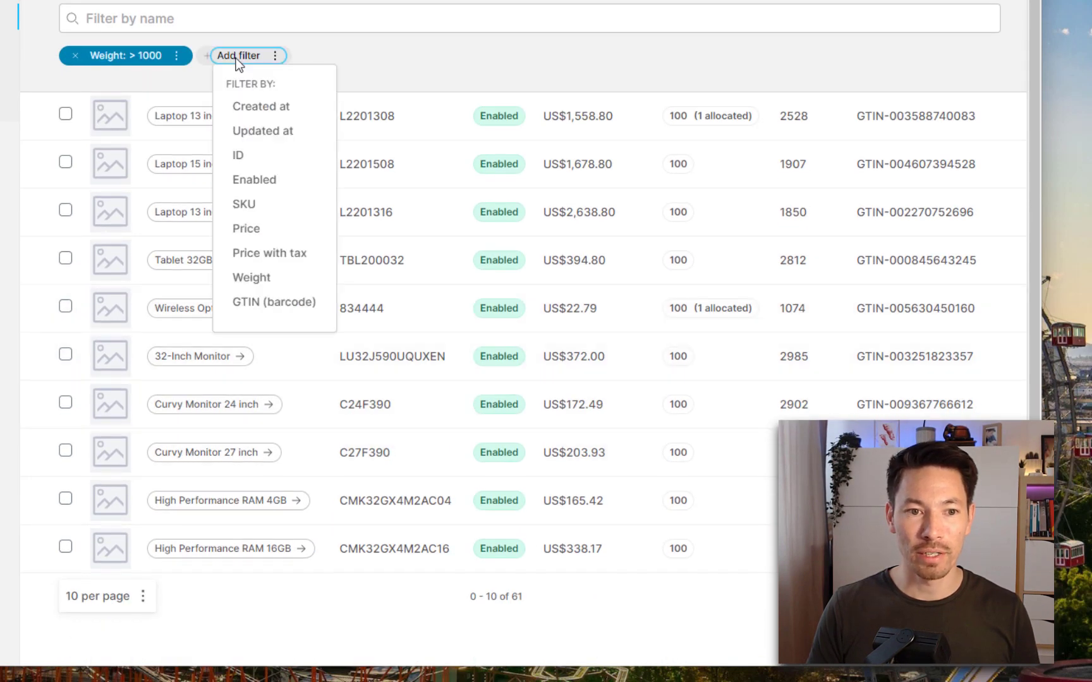
{"action": "left_click", "coordinate": [281, 287]}
{"action": "left_click", "coordinate": [281, 115]}
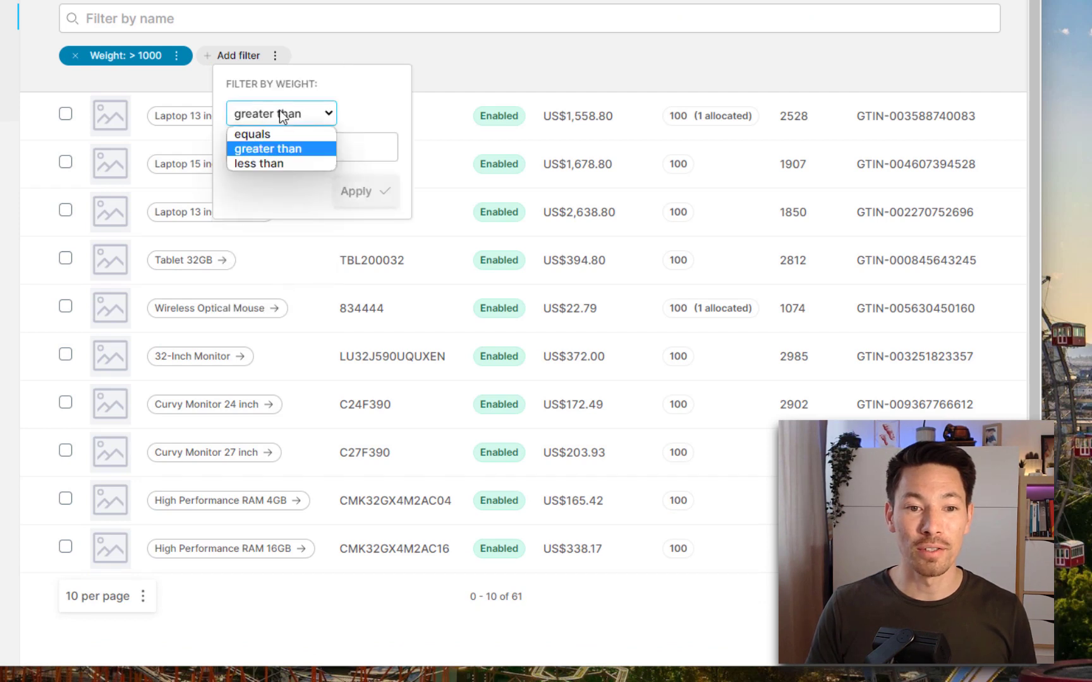
{"action": "left_click", "coordinate": [276, 163]}
{"action": "left_click", "coordinate": [288, 149]}
{"action": "type", "text": "2000"}
{"action": "left_click", "coordinate": [351, 197]}
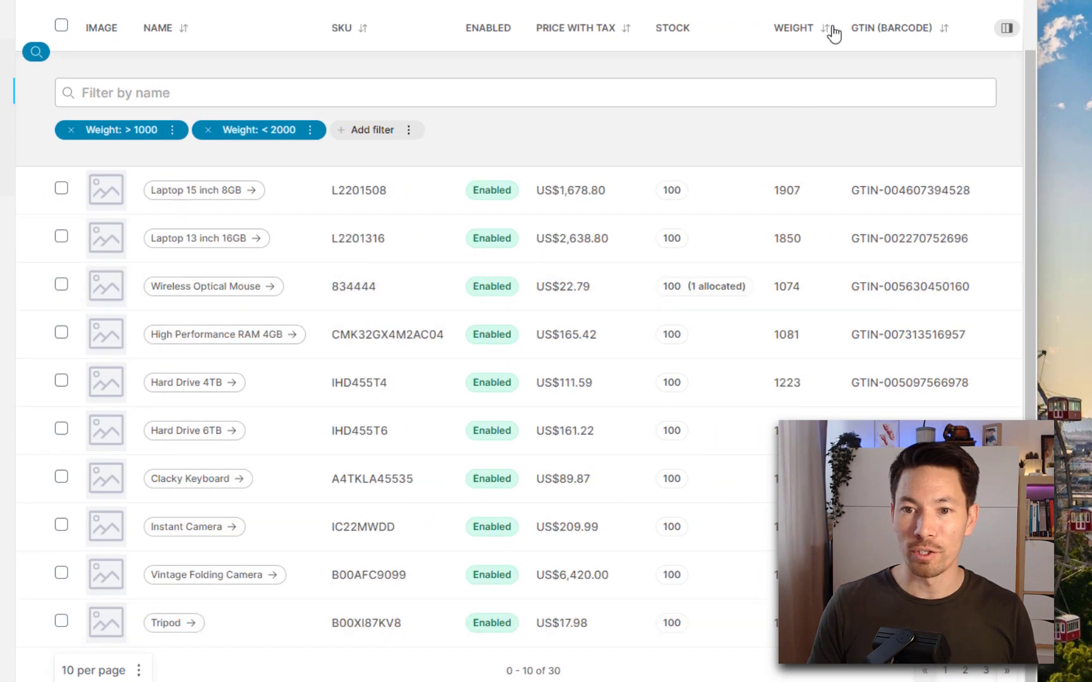
Sort variants by weight descending and add a GTIN (barcode) contains '264' filter.
{"action": "left_click", "coordinate": [824, 27]}
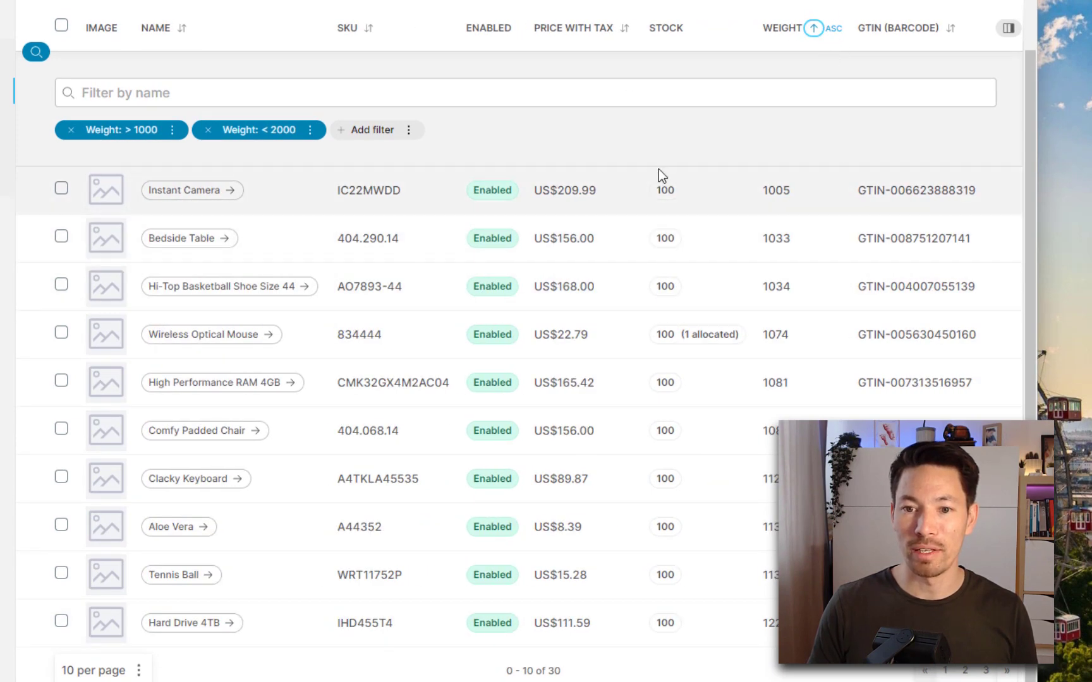
{"action": "left_click", "coordinate": [813, 29]}
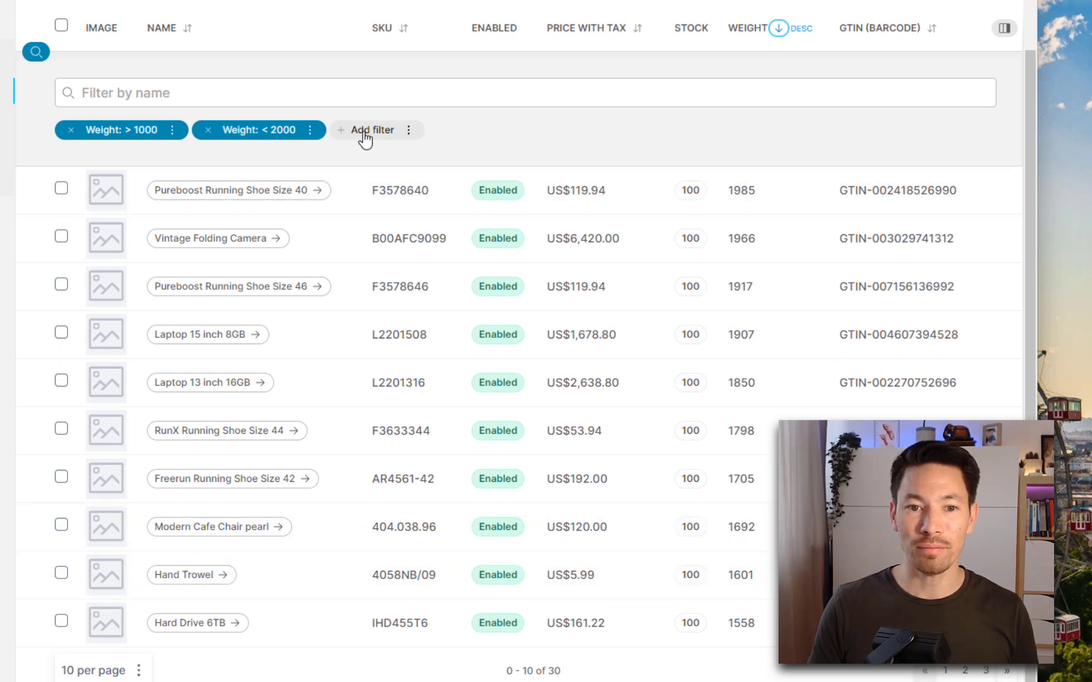
{"action": "left_click", "coordinate": [364, 130]}
{"action": "left_click", "coordinate": [441, 382]}
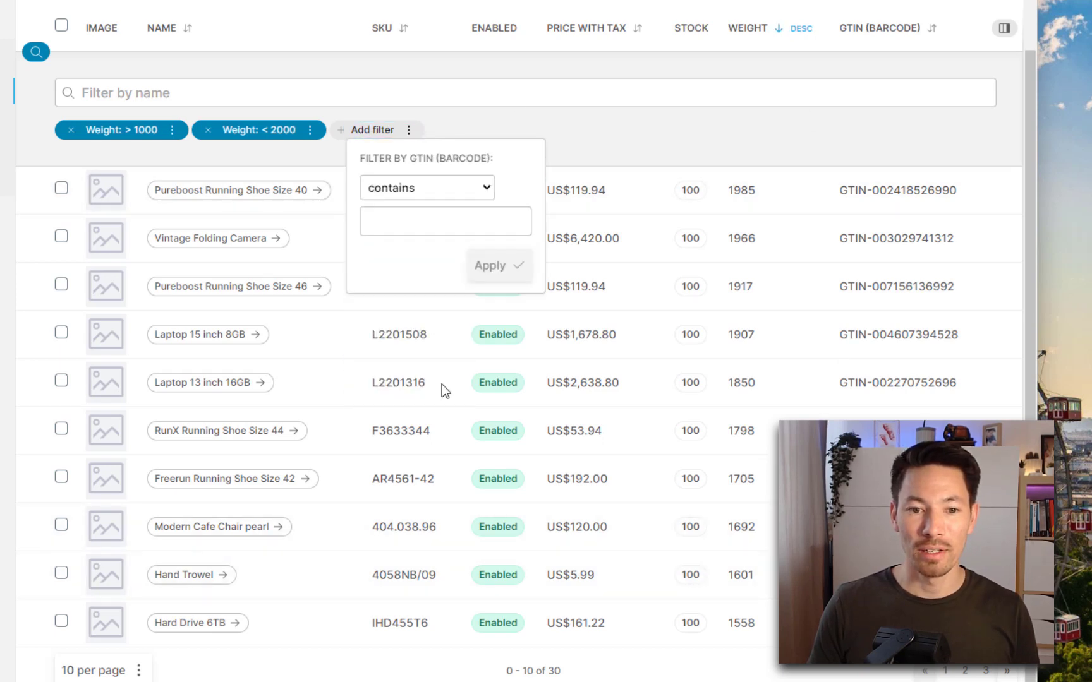
{"action": "left_click", "coordinate": [456, 187]}
{"action": "left_click", "coordinate": [367, 214]}
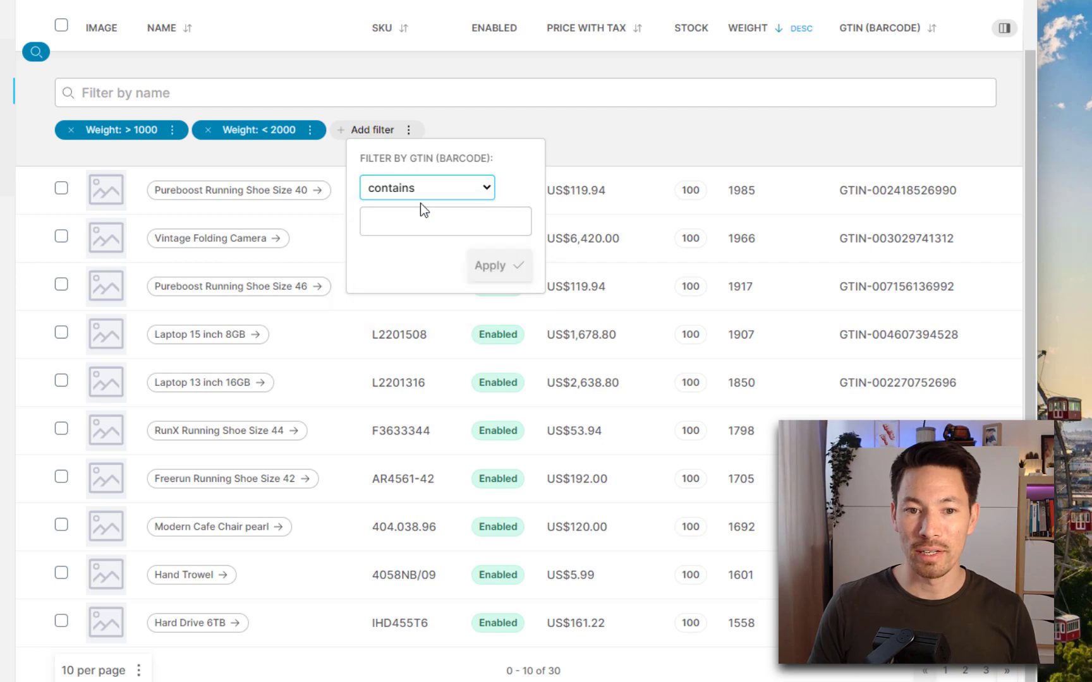
{"action": "left_click", "coordinate": [410, 222]}
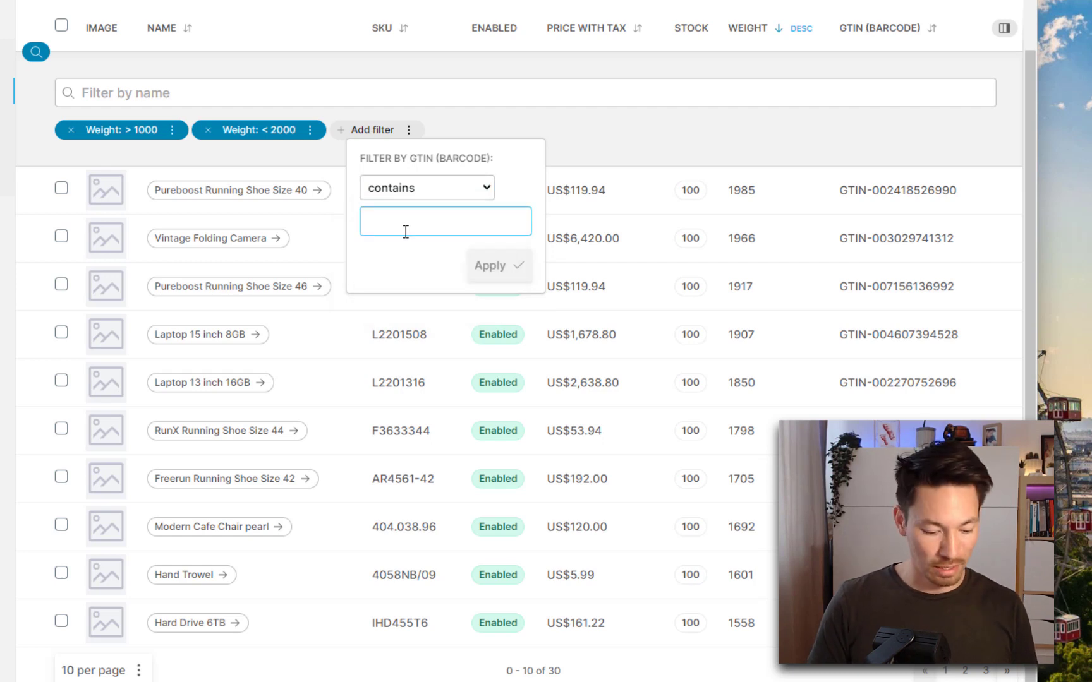
{"action": "type", "text": "264"}
{"action": "left_click", "coordinate": [498, 266]}
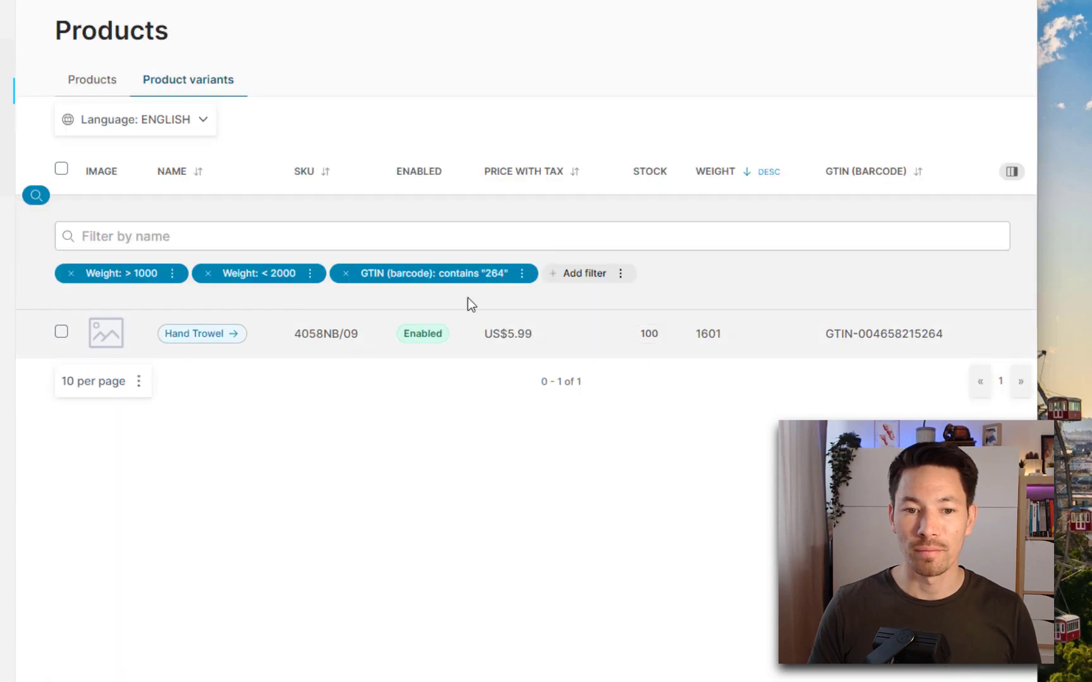
Move the GTIN (barcode) column after SKU, then reload the page with its filtered address.
{"action": "left_click", "coordinate": [1011, 171]}
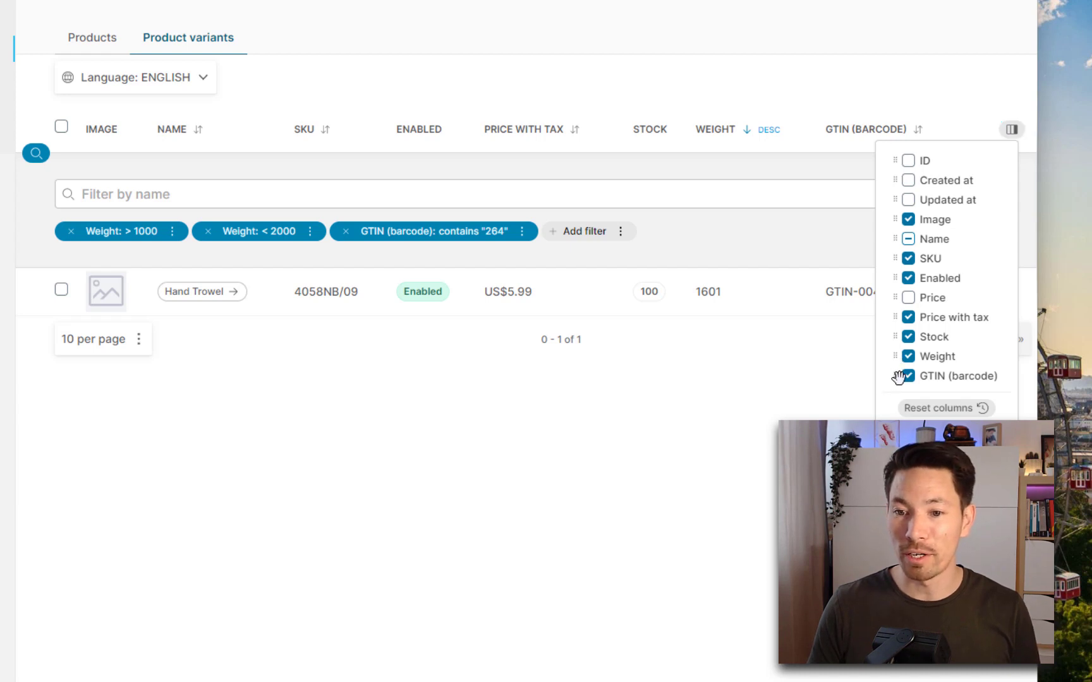
{"action": "left_click_drag", "start_coordinate": [898, 377], "coordinate": [900, 278]}
{"action": "left_click", "coordinate": [610, 458]}
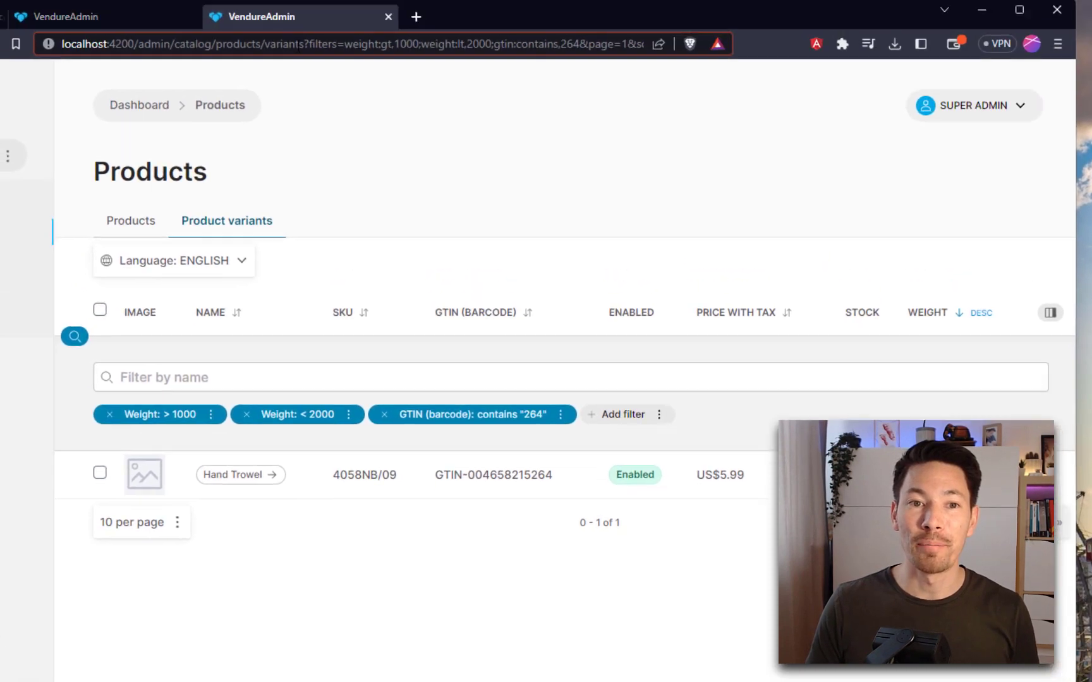
{"action": "left_click_drag", "start_coordinate": [300, 44], "coordinate": [641, 44]}
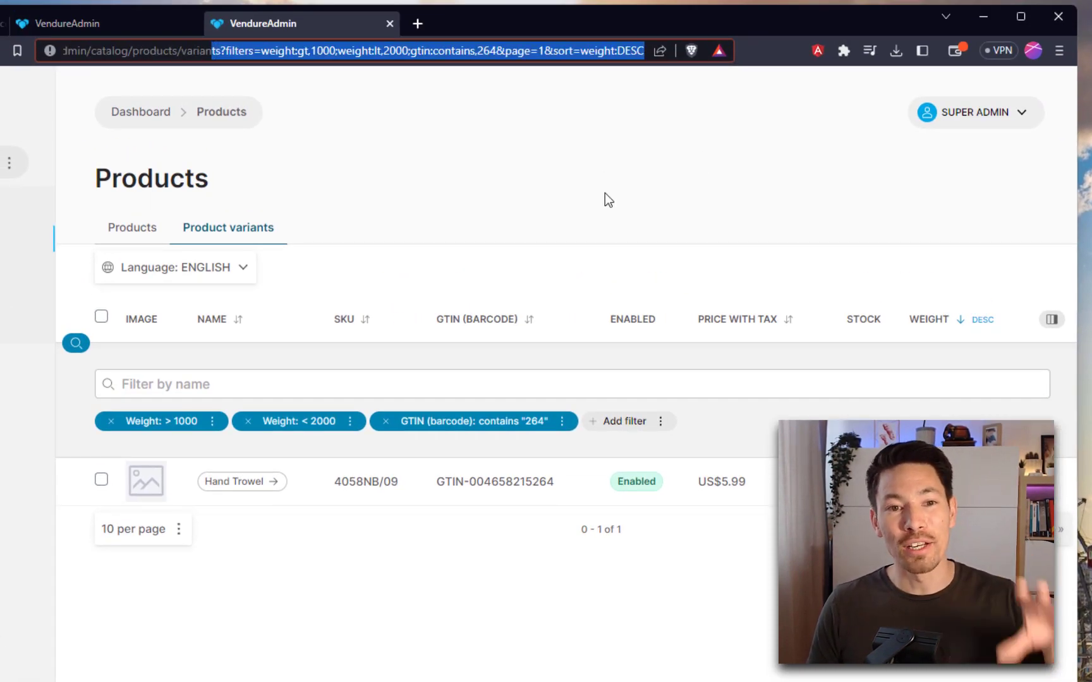
{"action": "key", "text": "Return"}
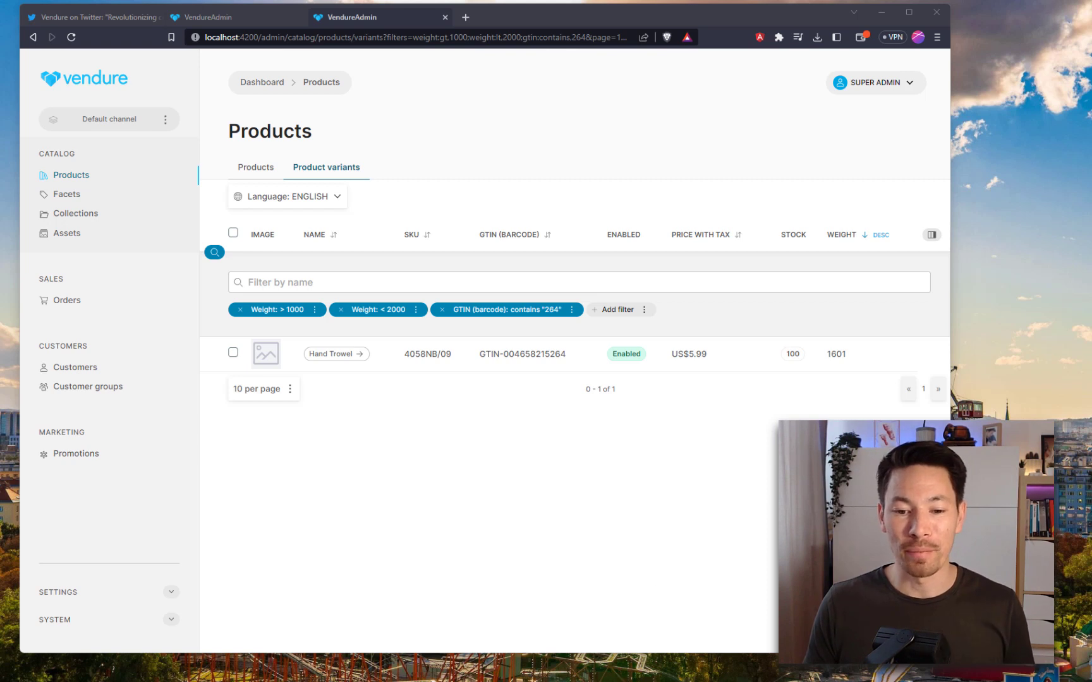
Open product-variant-list.component.ts in WebStorm with a 'prodvarlist' file search and scroll through its filters and sorts.
{"action": "mouse_move", "coordinate": [602, 679]}
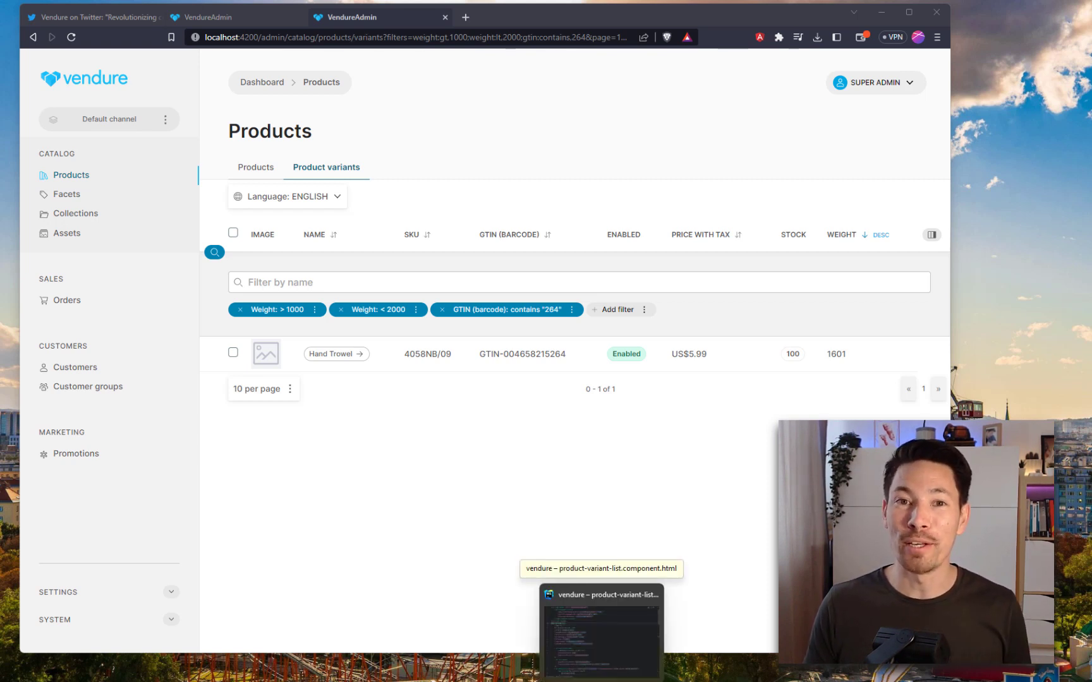
{"action": "left_click", "coordinate": [601, 638]}
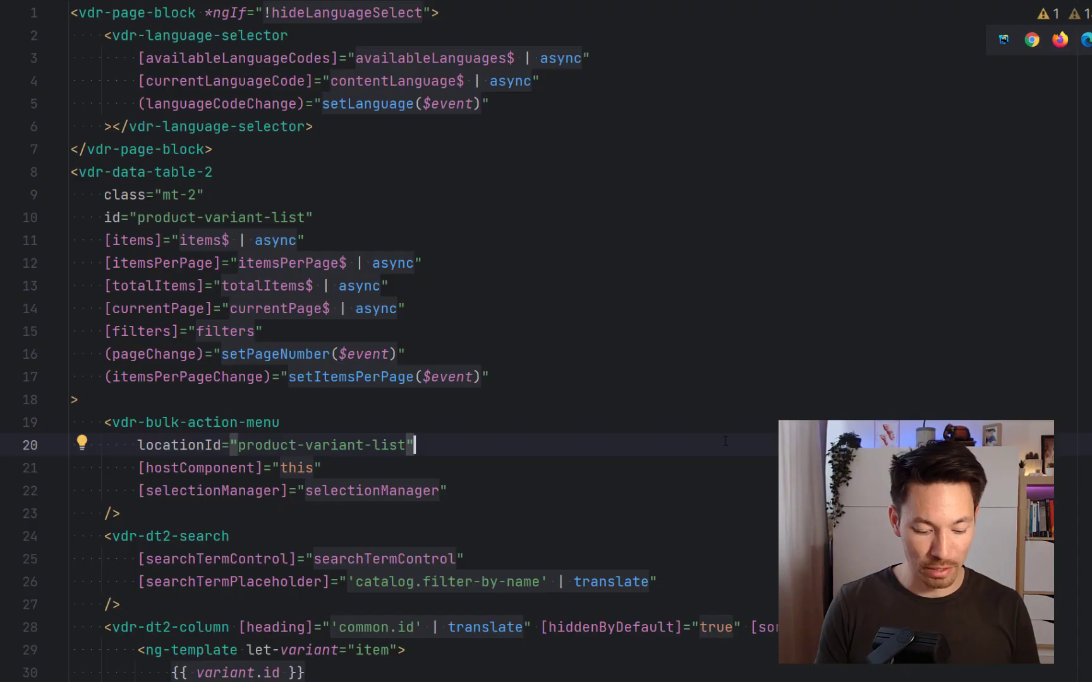
{"action": "key", "text": "ctrl+shift+n"}
{"action": "type", "text": "prodvarlist"}
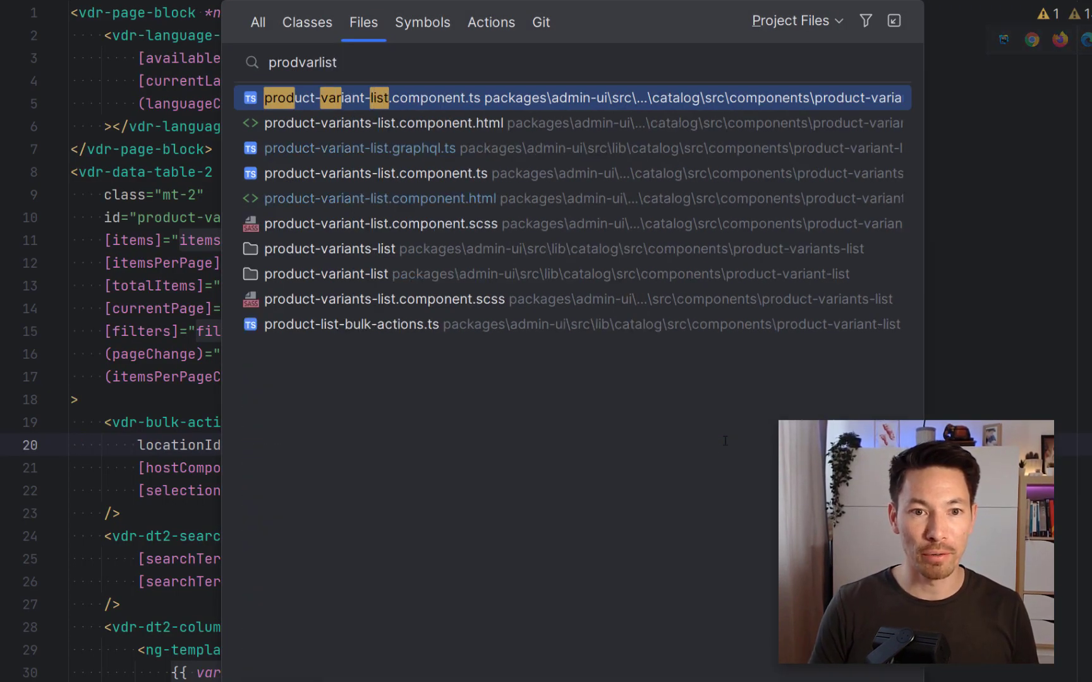
{"action": "key", "text": "Return"}
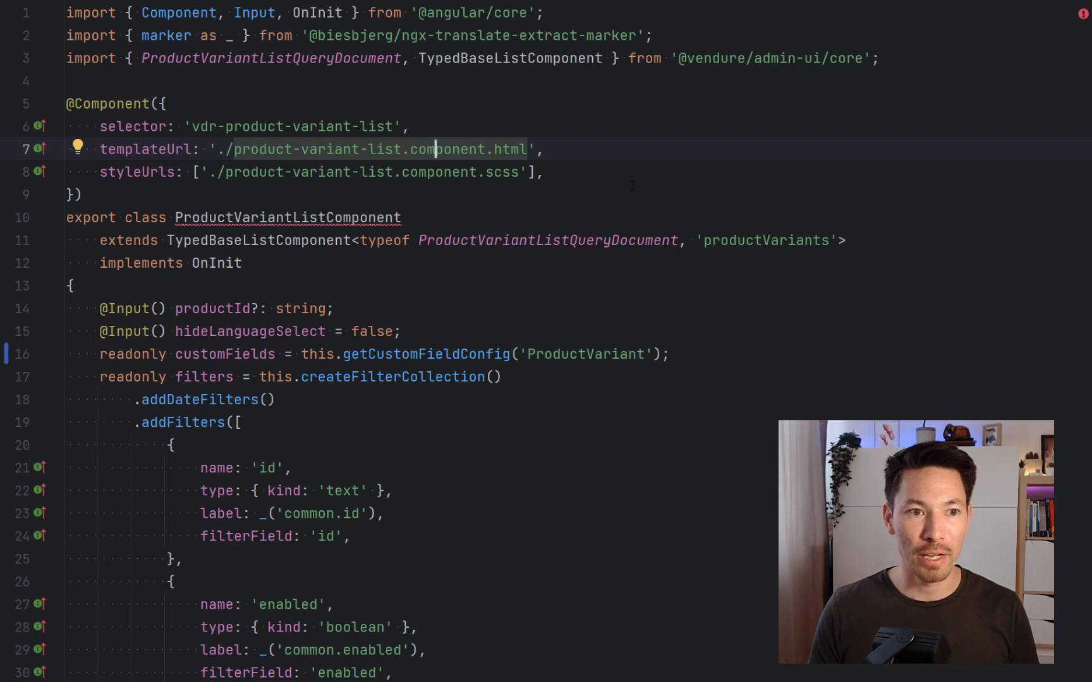
{"action": "scroll", "coordinate": [597, 278], "scroll_direction": "down", "scroll_amount": 2}
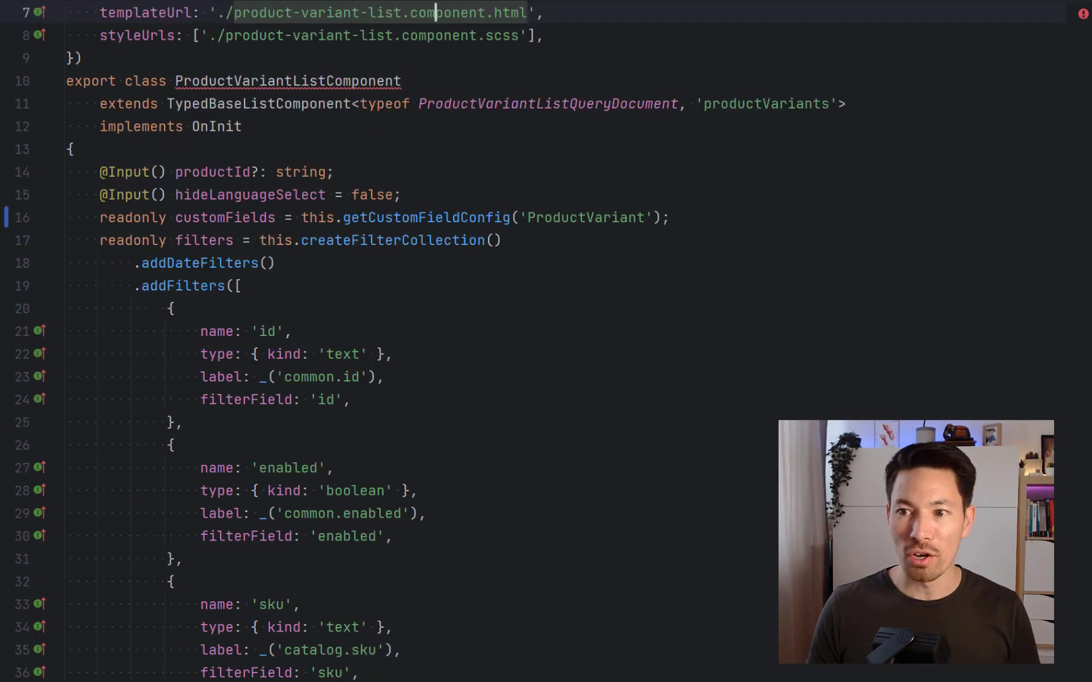
{"action": "scroll", "coordinate": [596, 278], "scroll_direction": "down", "scroll_amount": 1}
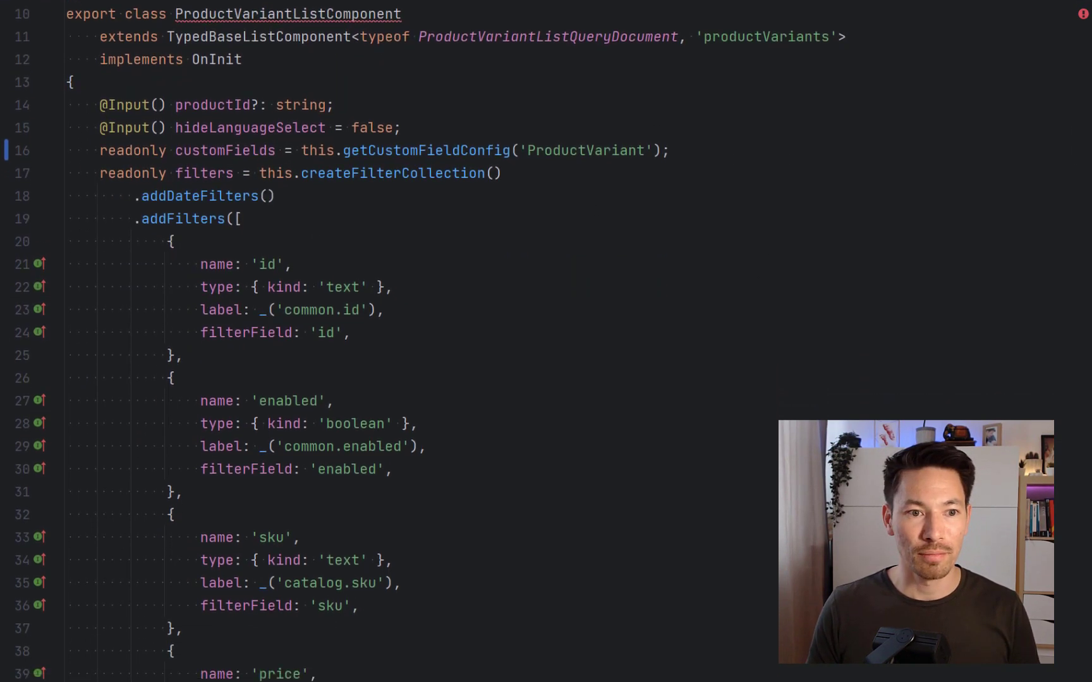
{"action": "scroll", "coordinate": [424, 341], "scroll_direction": "down", "scroll_amount": 2}
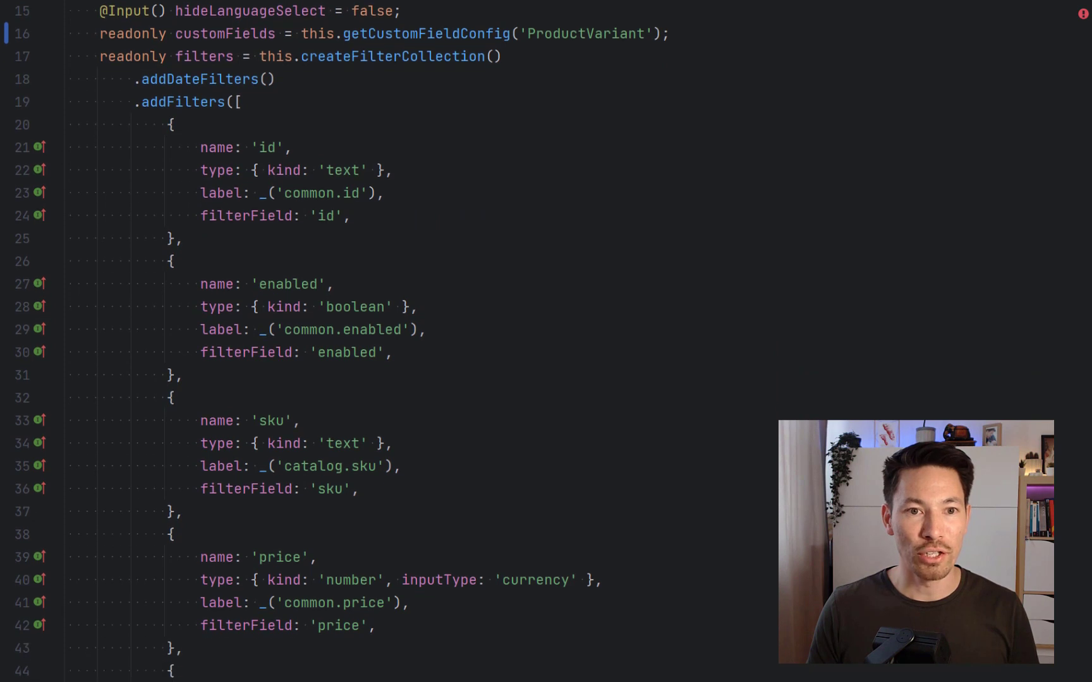
{"action": "scroll", "coordinate": [425, 341], "scroll_direction": "down", "scroll_amount": 6}
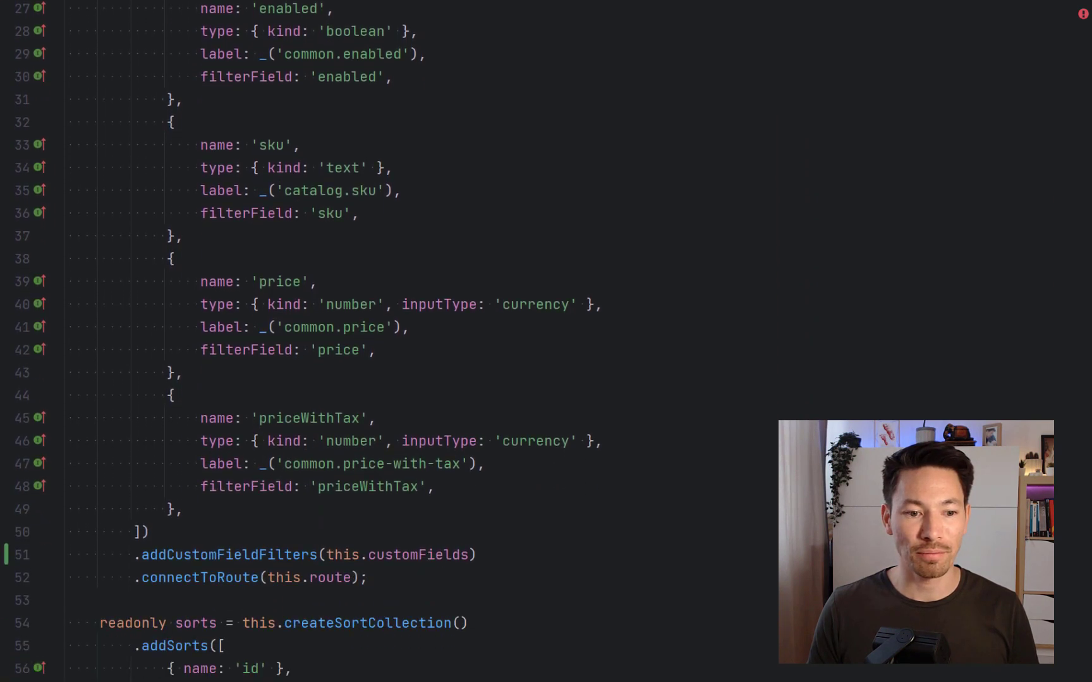
{"action": "scroll", "coordinate": [424, 341], "scroll_direction": "down", "scroll_amount": 11}
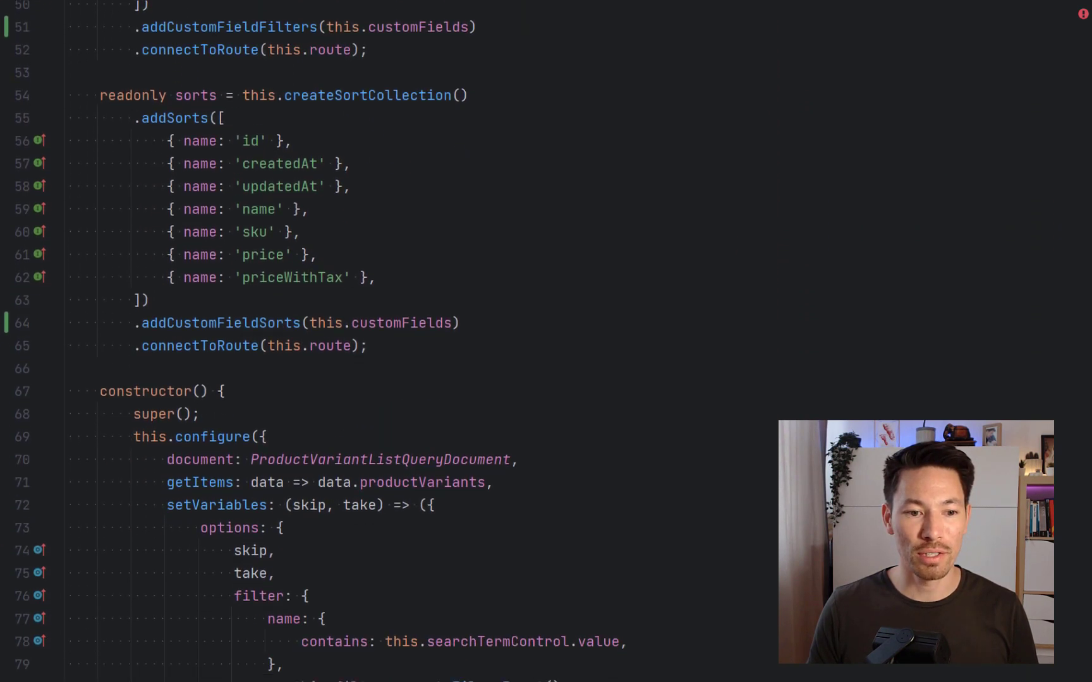
{"action": "scroll", "coordinate": [387, 135], "scroll_direction": "up", "scroll_amount": 20}
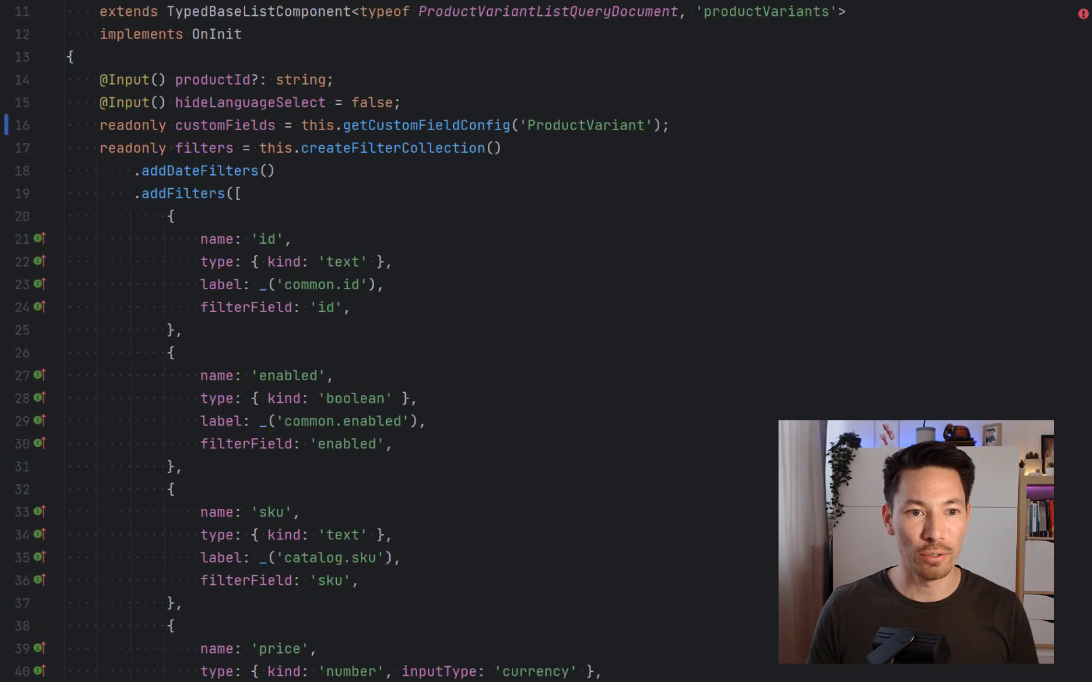
Open the component's HTML template and highlight the created-at column definition and the blocks after it.
{"action": "left_click", "coordinate": [386, 138], "text": "ctrl"}
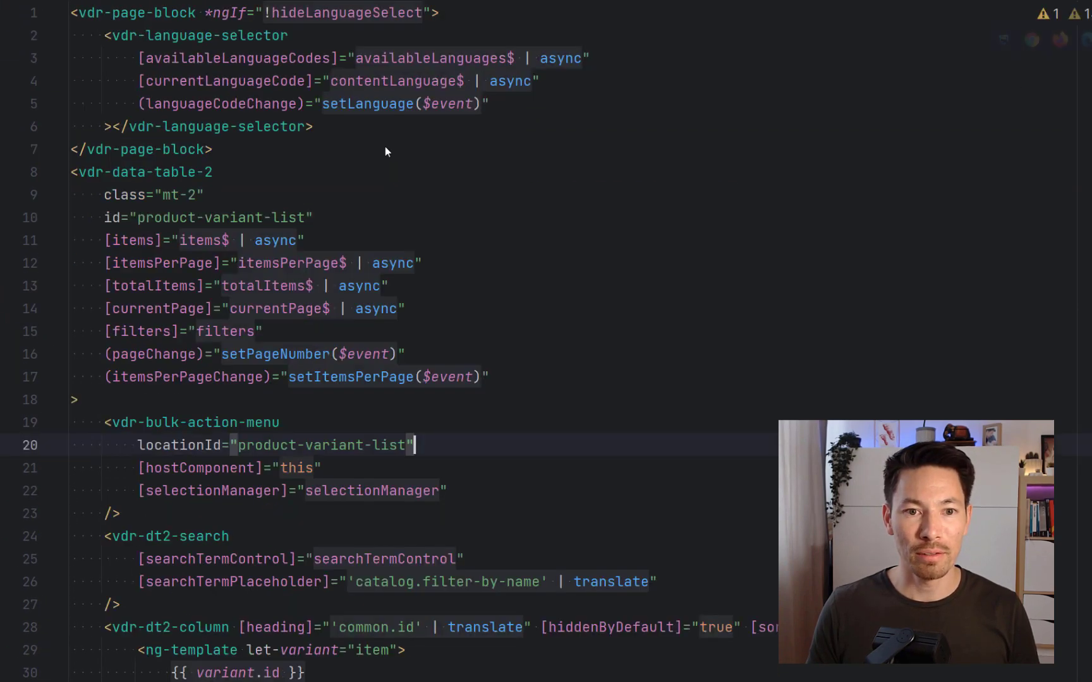
{"action": "scroll", "coordinate": [398, 341], "scroll_direction": "down", "scroll_amount": 2}
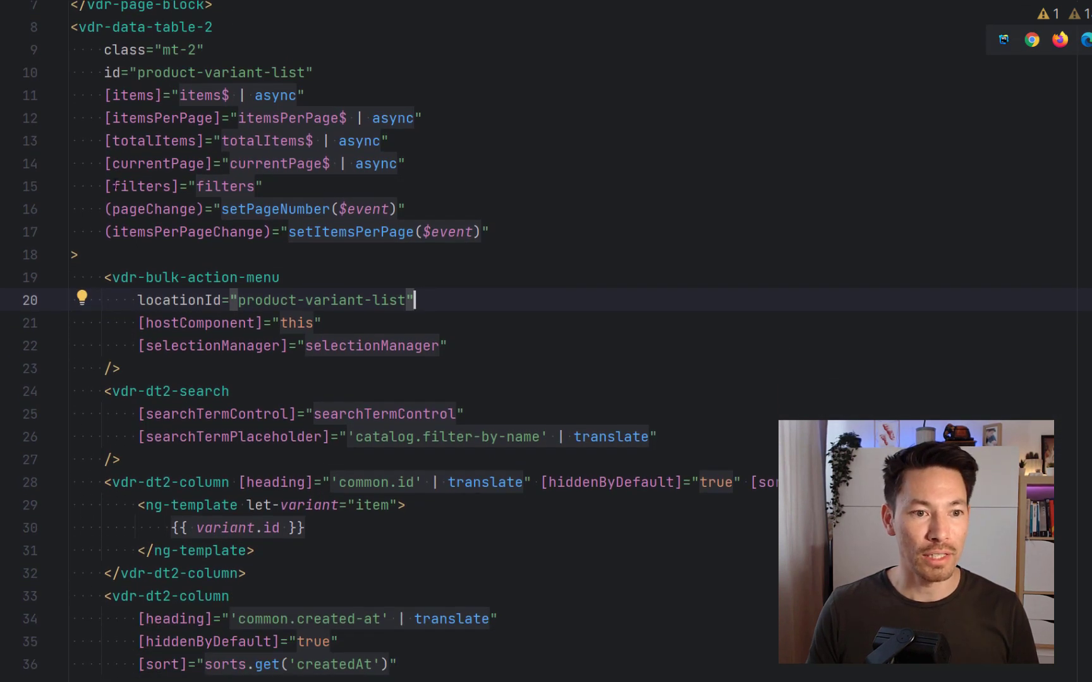
{"action": "scroll", "coordinate": [398, 365], "scroll_direction": "down", "scroll_amount": 6}
{"action": "left_click", "coordinate": [96, 186]}
{"action": "left_click_drag", "start_coordinate": [96, 186], "coordinate": [302, 367]}
{"action": "scroll", "coordinate": [304, 365], "scroll_direction": "down", "scroll_amount": 3}
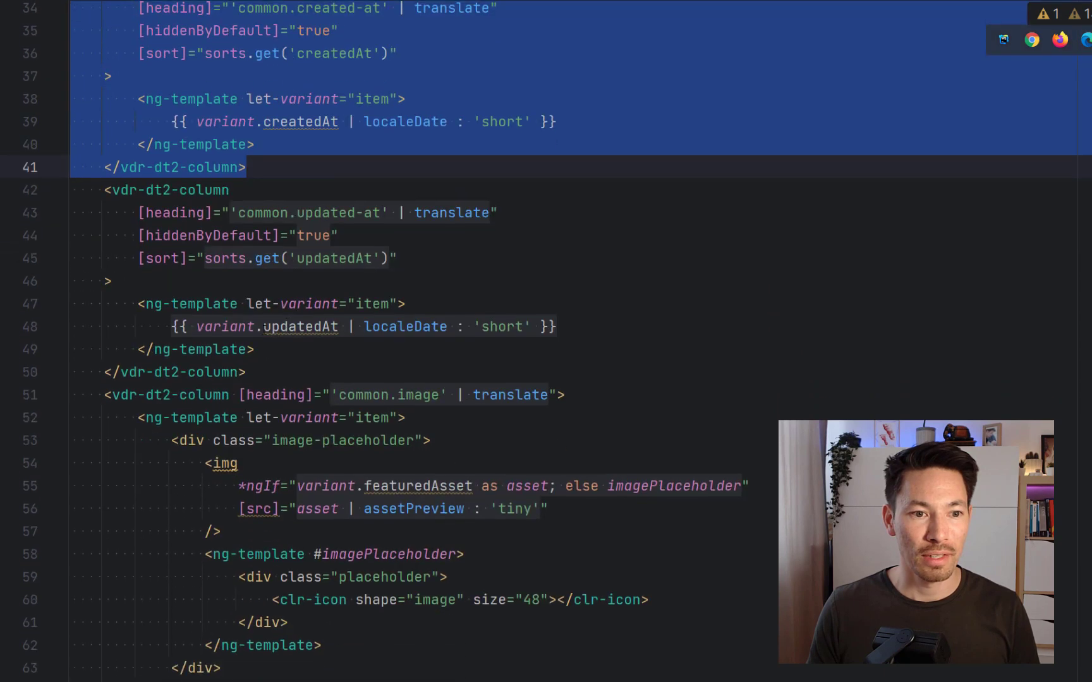
{"action": "left_click_drag", "start_coordinate": [87, 186], "coordinate": [373, 373]}
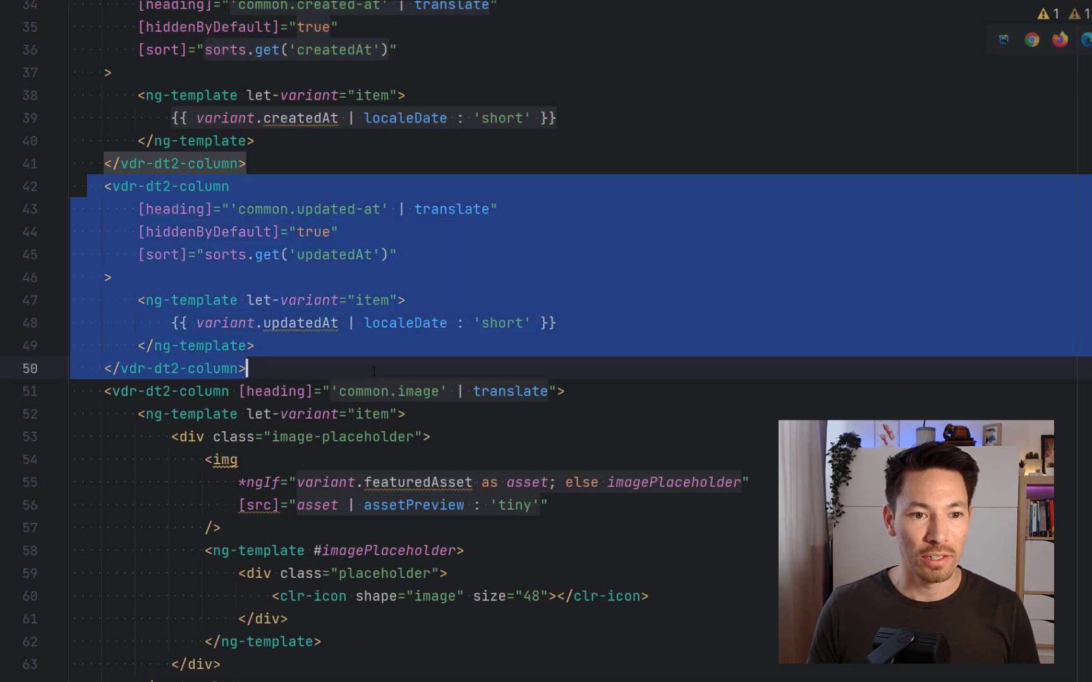
{"action": "scroll", "coordinate": [373, 373], "scroll_direction": "down", "scroll_amount": 5}
{"action": "left_click_drag", "start_coordinate": [87, 49], "coordinate": [369, 369]}
Highlight the image placeholder markup, then move on to the SKU column definition.
{"action": "left_click", "coordinate": [372, 371]}
{"action": "left_click_drag", "start_coordinate": [145, 95], "coordinate": [352, 319]}
{"action": "key", "text": "Escape"}
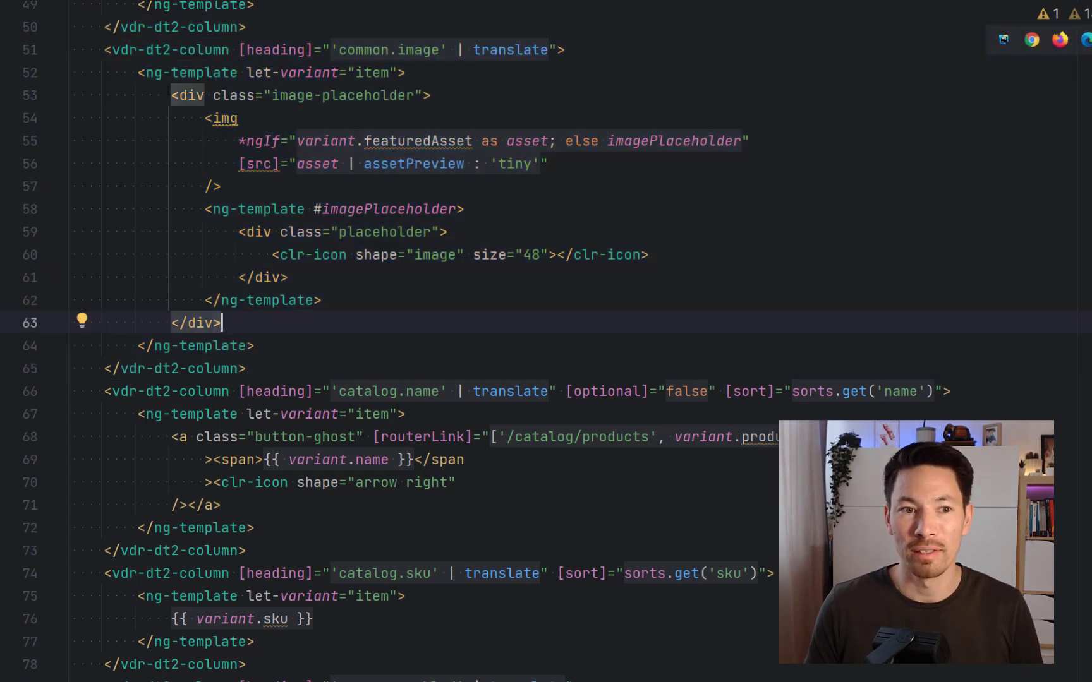
{"action": "scroll", "coordinate": [209, 170], "scroll_direction": "down", "scroll_amount": 4}
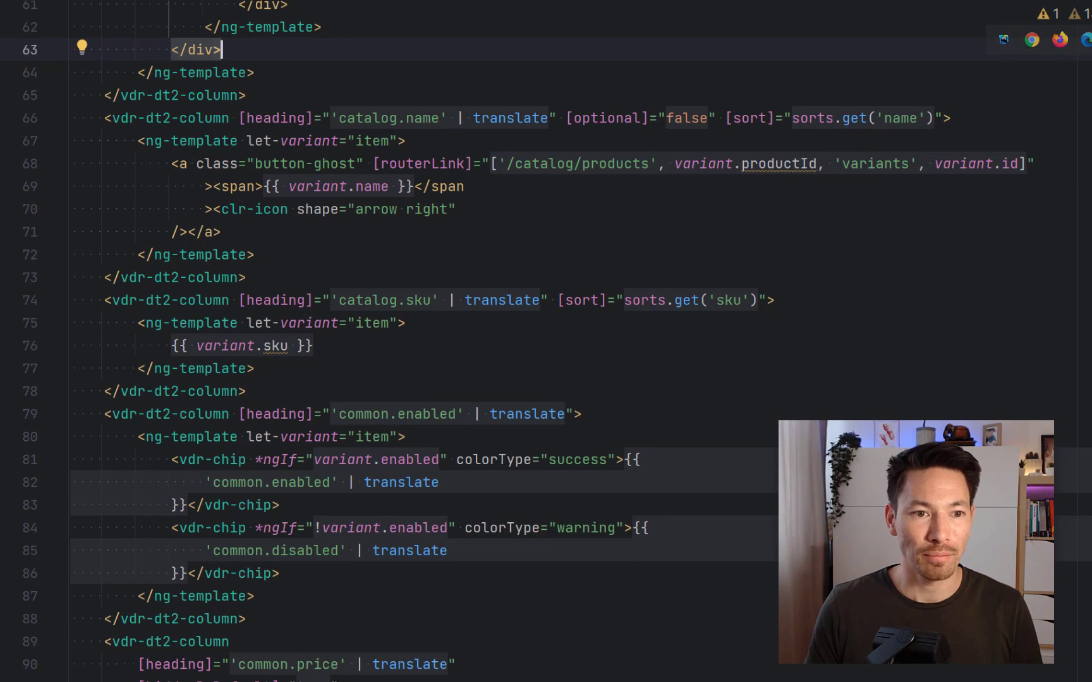
{"action": "left_click_drag", "start_coordinate": [94, 112], "coordinate": [324, 279]}
{"action": "scroll", "coordinate": [324, 279], "scroll_direction": "down", "scroll_amount": 1}
{"action": "left_click", "coordinate": [323, 278]}
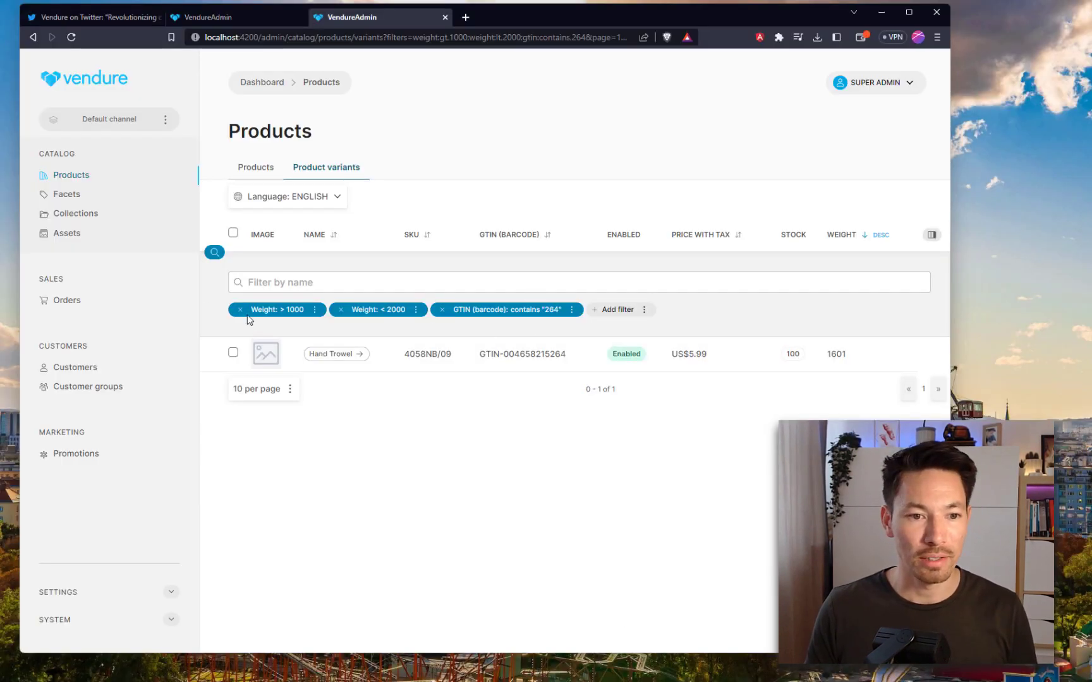
Look over the weight >1000 and <2000 filters, then switch to the Products list.
{"action": "left_click", "coordinate": [263, 310]}
{"action": "left_click", "coordinate": [368, 310]}
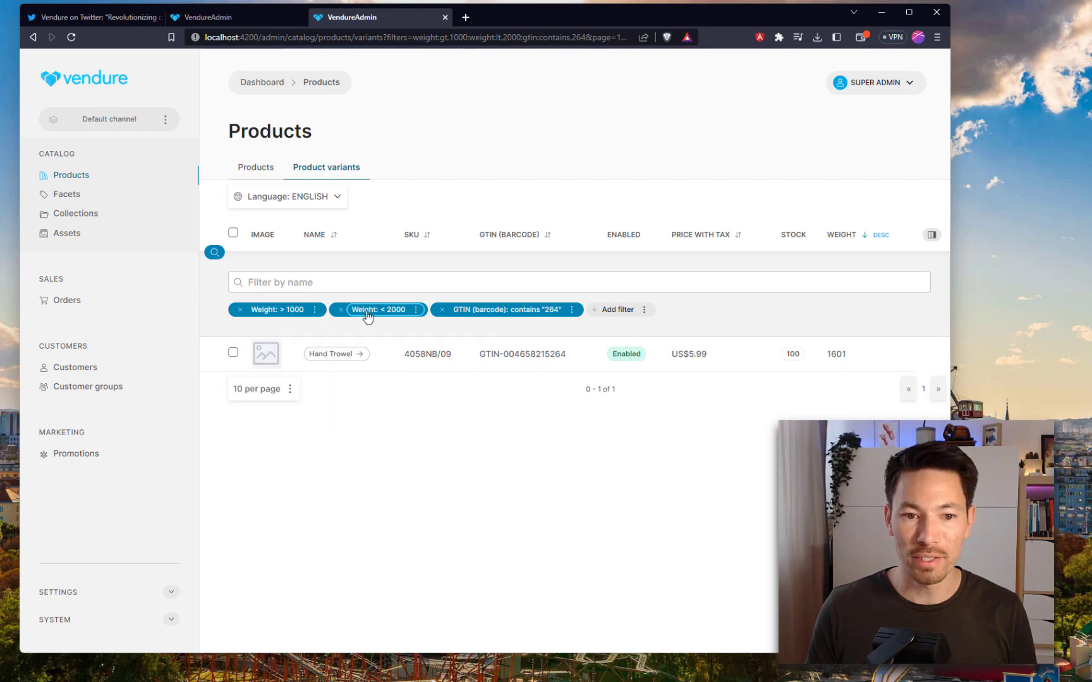
{"action": "left_click", "coordinate": [368, 310]}
{"action": "left_click", "coordinate": [369, 310]}
{"action": "left_click", "coordinate": [247, 168]}
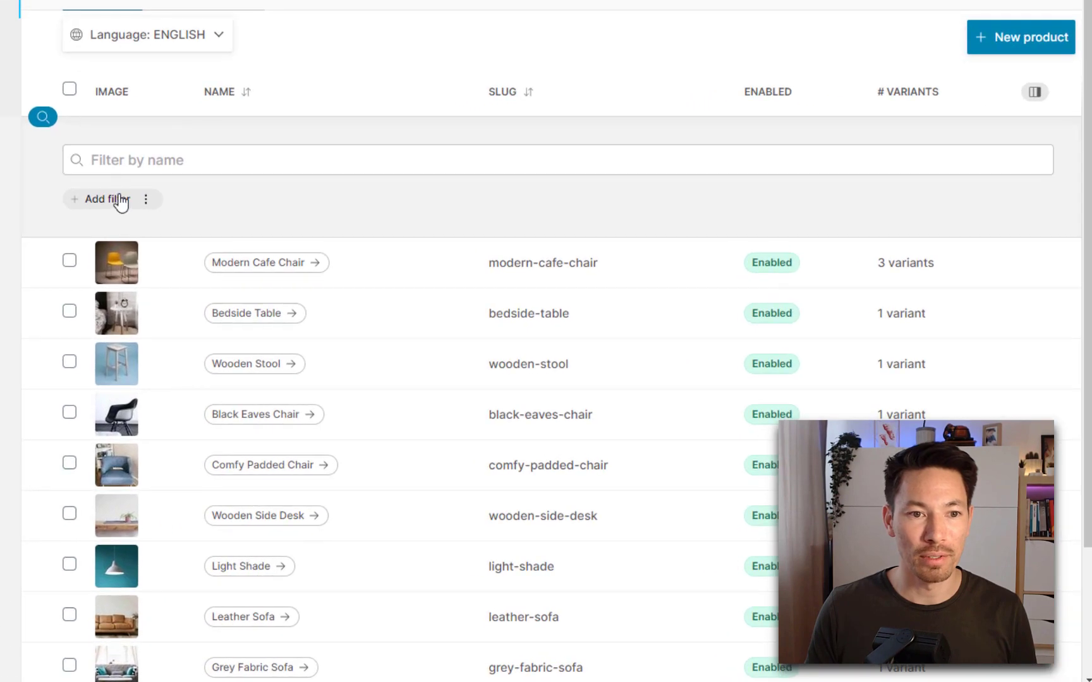
Add a Facet values filter for CATEGORY Electronics and apply it.
{"action": "left_click", "coordinate": [160, 228]}
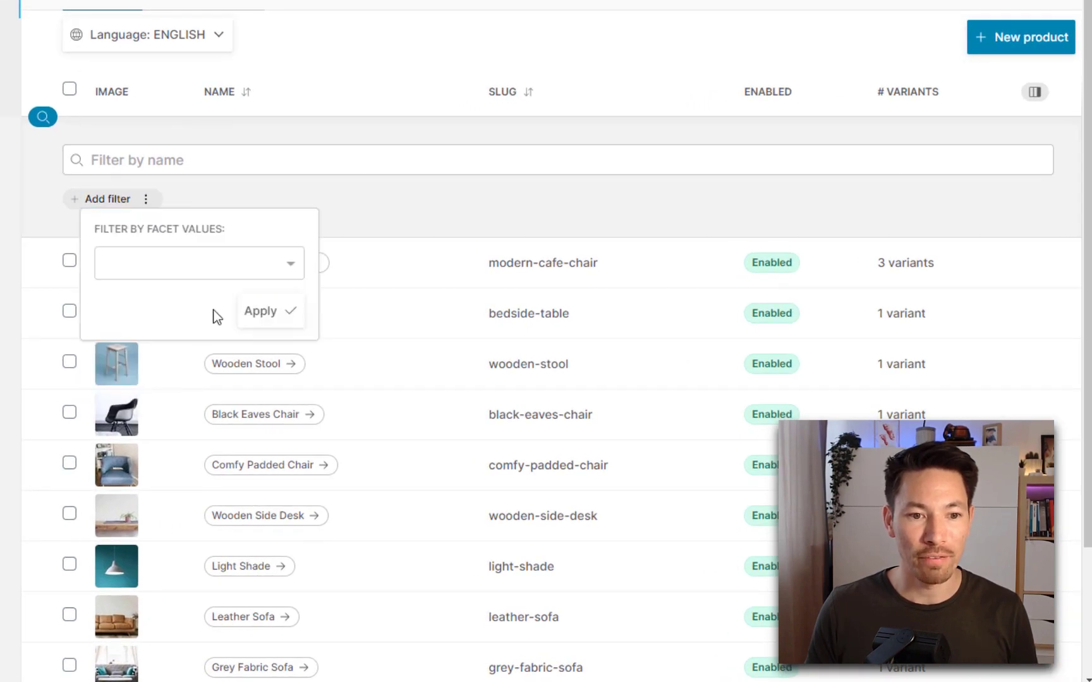
{"action": "left_click", "coordinate": [219, 263]}
{"action": "type", "text": "ele"}
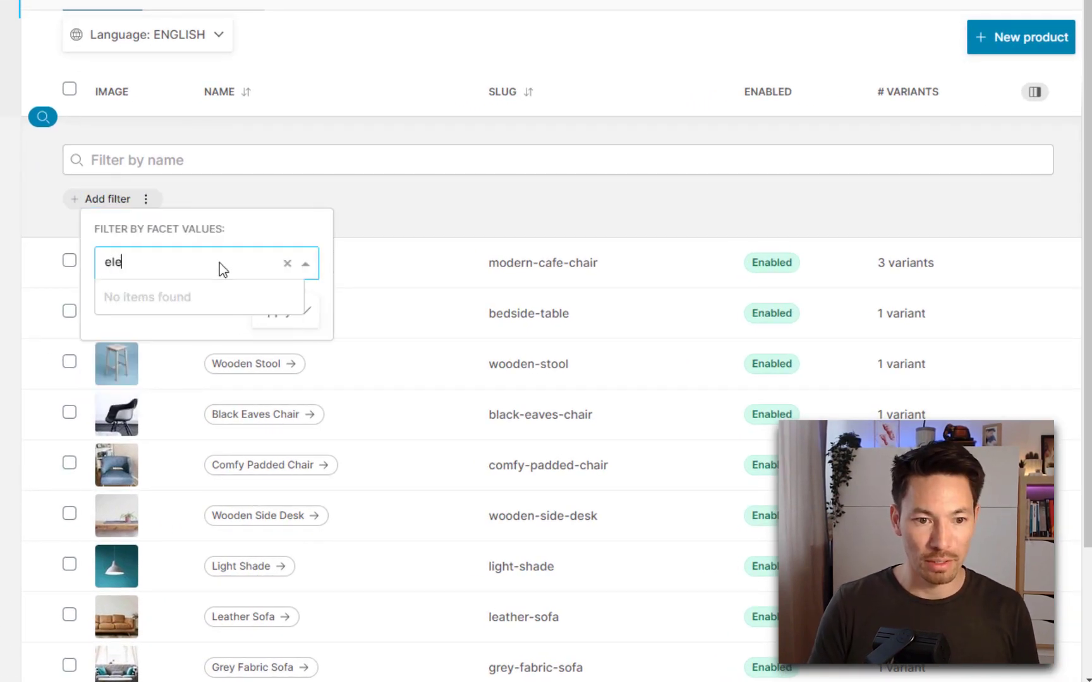
{"action": "key", "text": "Return"}
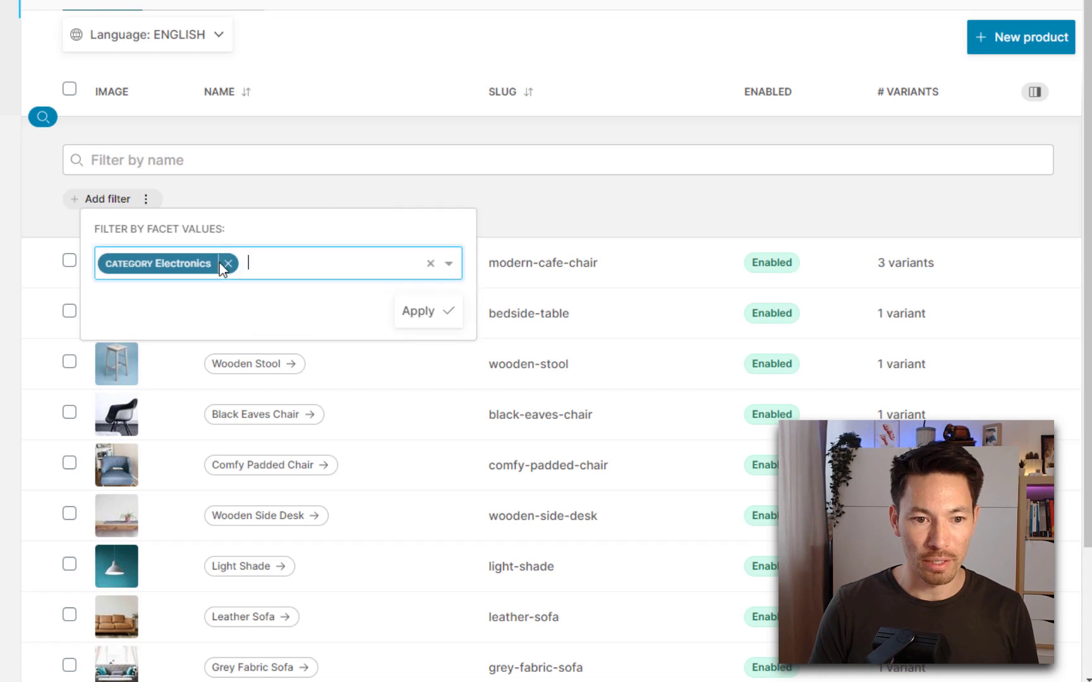
{"action": "left_click", "coordinate": [402, 312]}
{"action": "scroll", "coordinate": [438, 376], "scroll_direction": "down", "scroll_amount": 3}
{"action": "scroll", "coordinate": [430, 377], "scroll_direction": "up", "scroll_amount": 3}
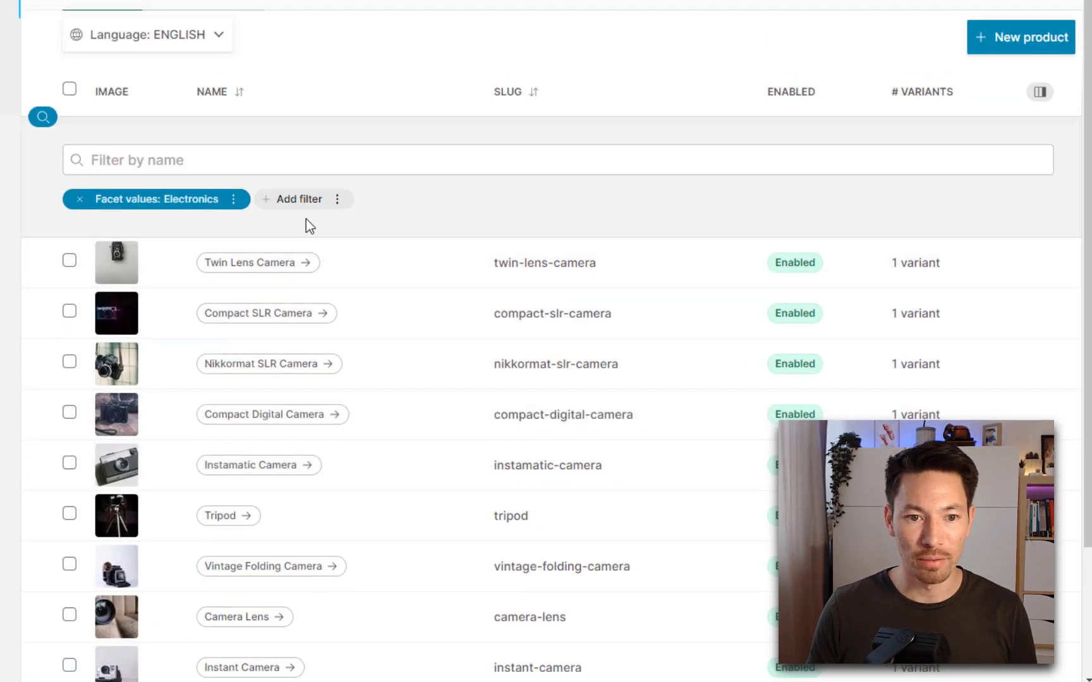
Add CATEGORY Plants as a second value in the facet filter and apply Electronics plus Plants.
{"action": "left_click", "coordinate": [188, 201]}
{"action": "left_click", "coordinate": [302, 269]}
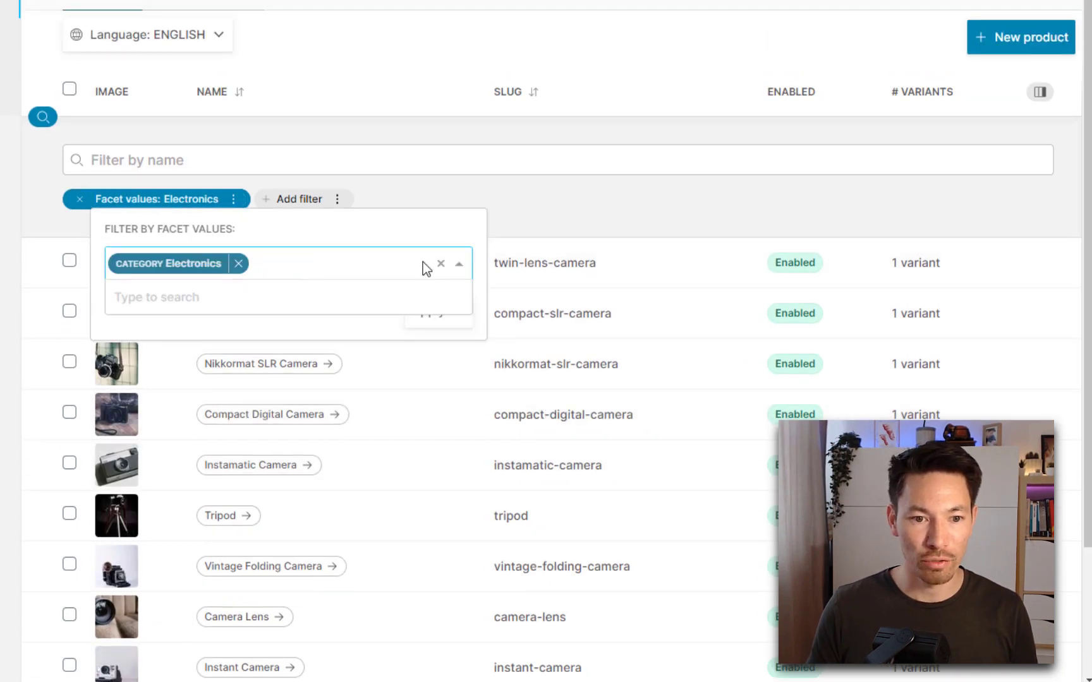
{"action": "type", "text": "pla"}
{"action": "left_click", "coordinate": [308, 305]}
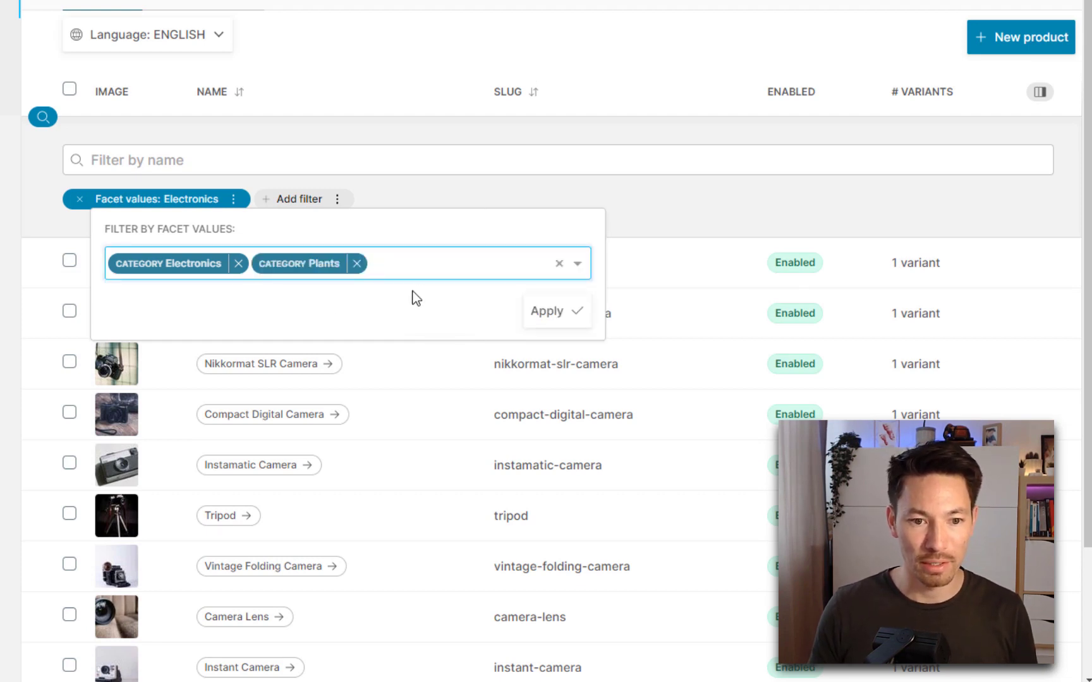
{"action": "left_click", "coordinate": [572, 316]}
{"action": "scroll", "coordinate": [452, 466], "scroll_direction": "down", "scroll_amount": 3}
{"action": "scroll", "coordinate": [453, 470], "scroll_direction": "up", "scroll_amount": 3}
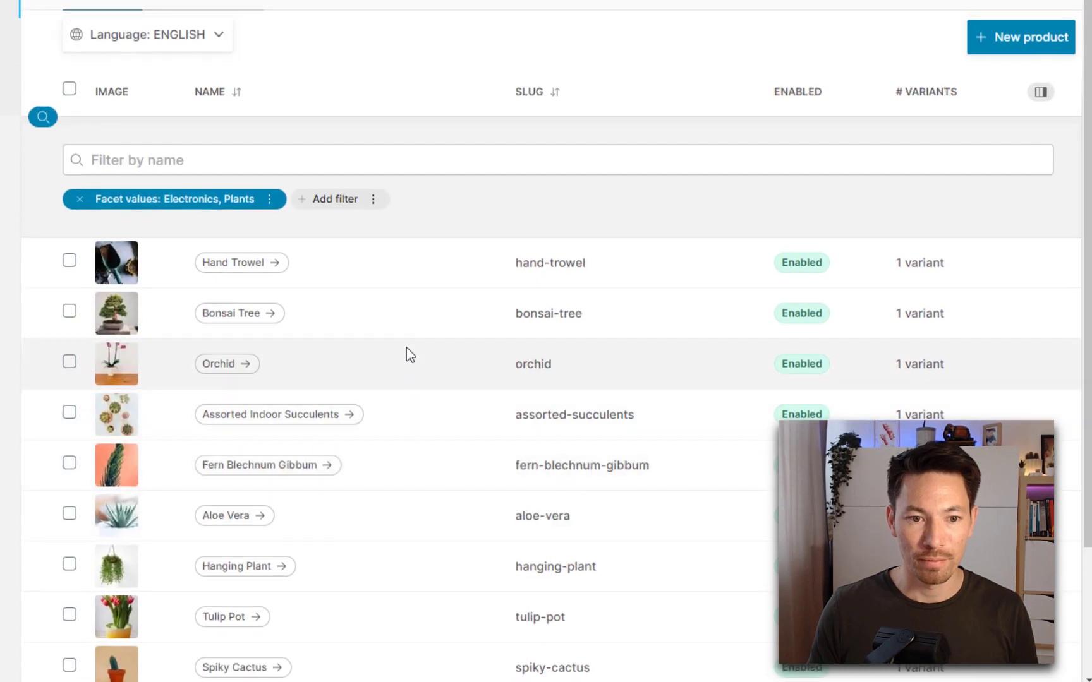
{"action": "left_click", "coordinate": [166, 201]}
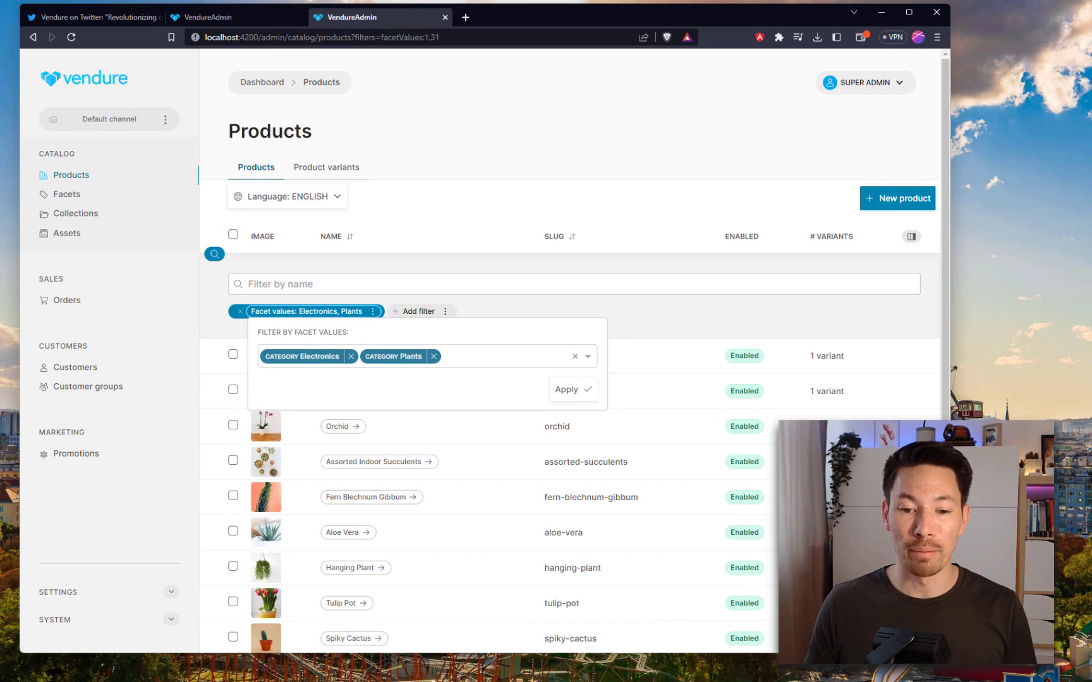
Open product-list.component.ts in WebStorm with a 'prodlist.com' file search and scroll to its filters.
{"action": "left_click", "coordinate": [603, 625]}
{"action": "left_click_drag", "start_coordinate": [264, 436], "coordinate": [561, 425]}
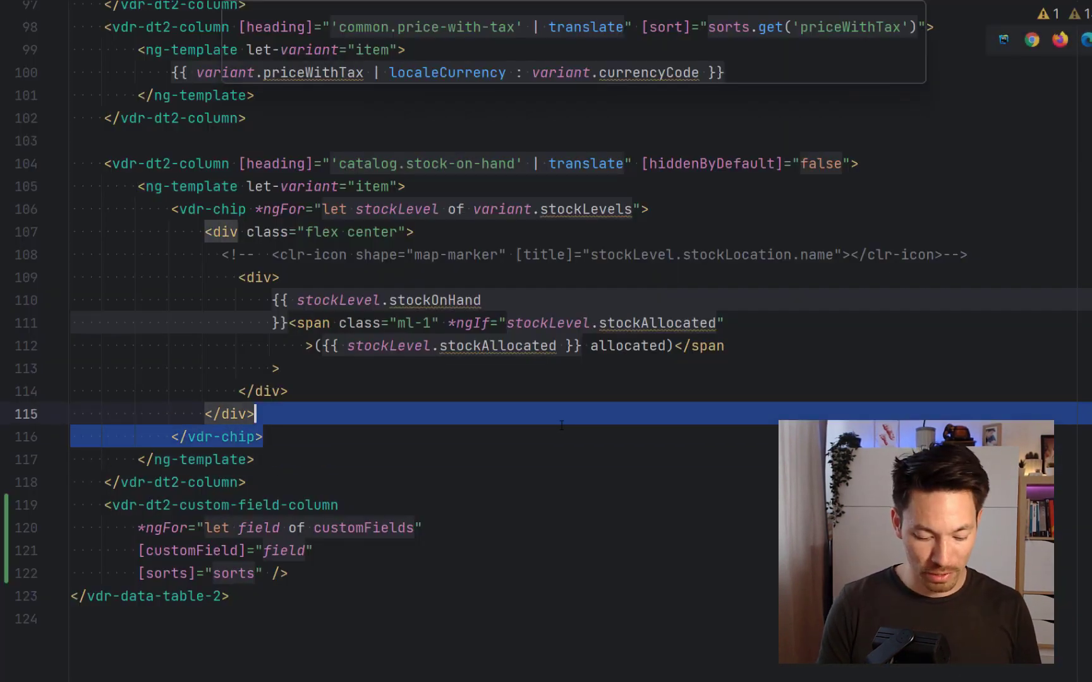
{"action": "key", "text": "ctrl+shift+n"}
{"action": "type", "text": "prodlist"}
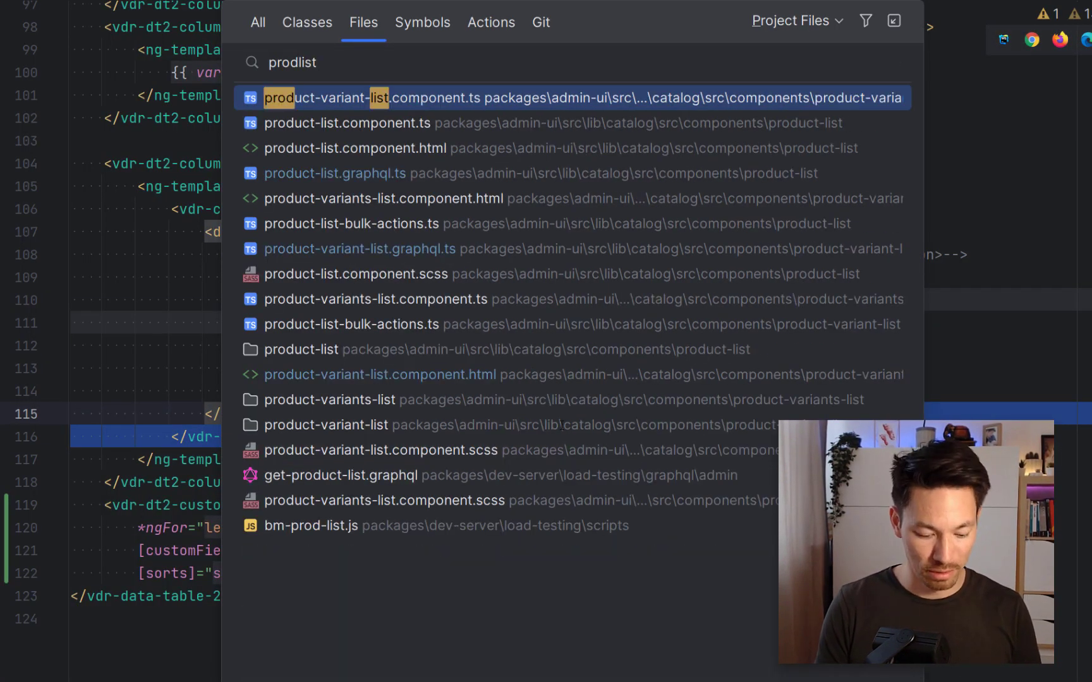
{"action": "type", "text": ".com"}
{"action": "key", "text": "Return"}
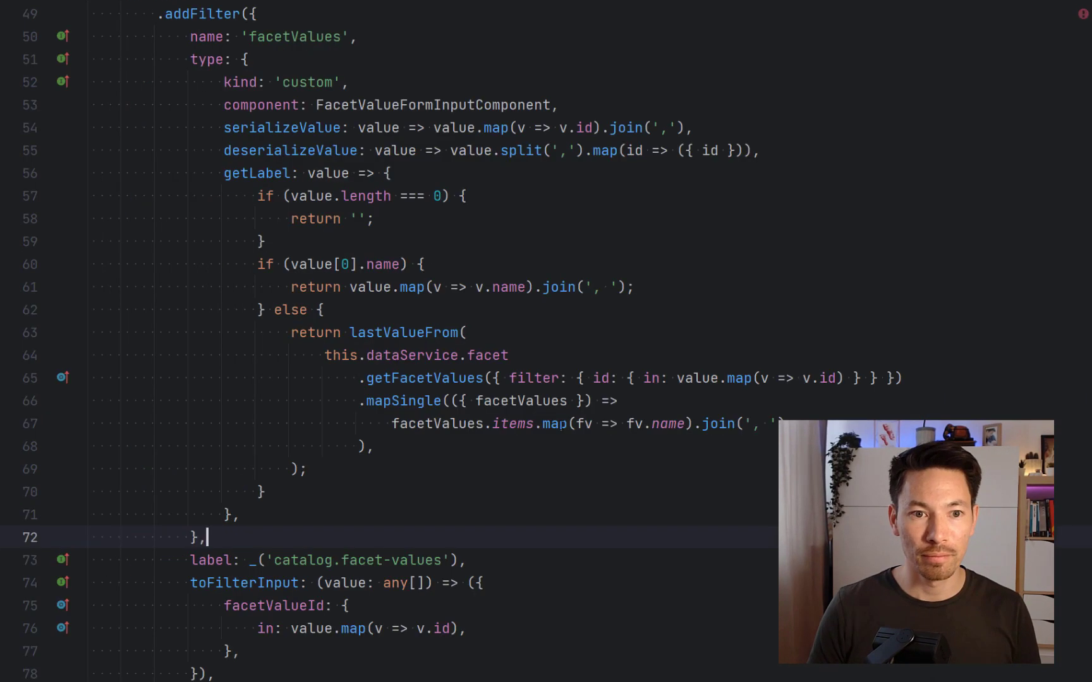
{"action": "scroll", "coordinate": [442, 341], "scroll_direction": "up", "scroll_amount": 9}
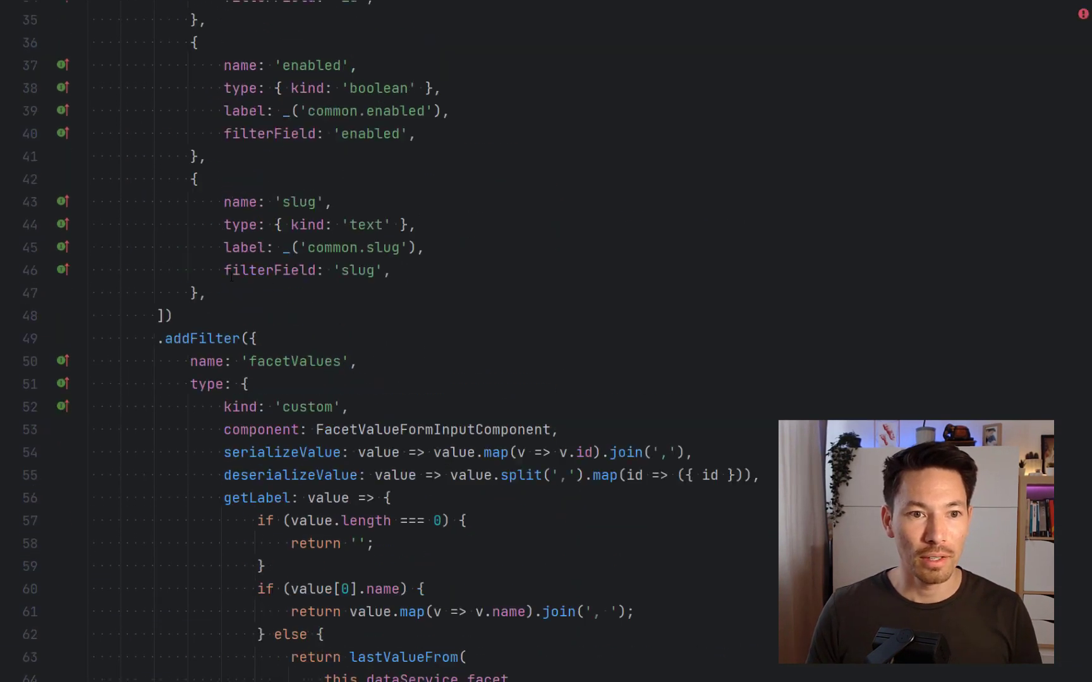
{"action": "scroll", "coordinate": [184, 214], "scroll_direction": "up", "scroll_amount": 1}
{"action": "scroll", "coordinate": [184, 214], "scroll_direction": "down", "scroll_amount": 3}
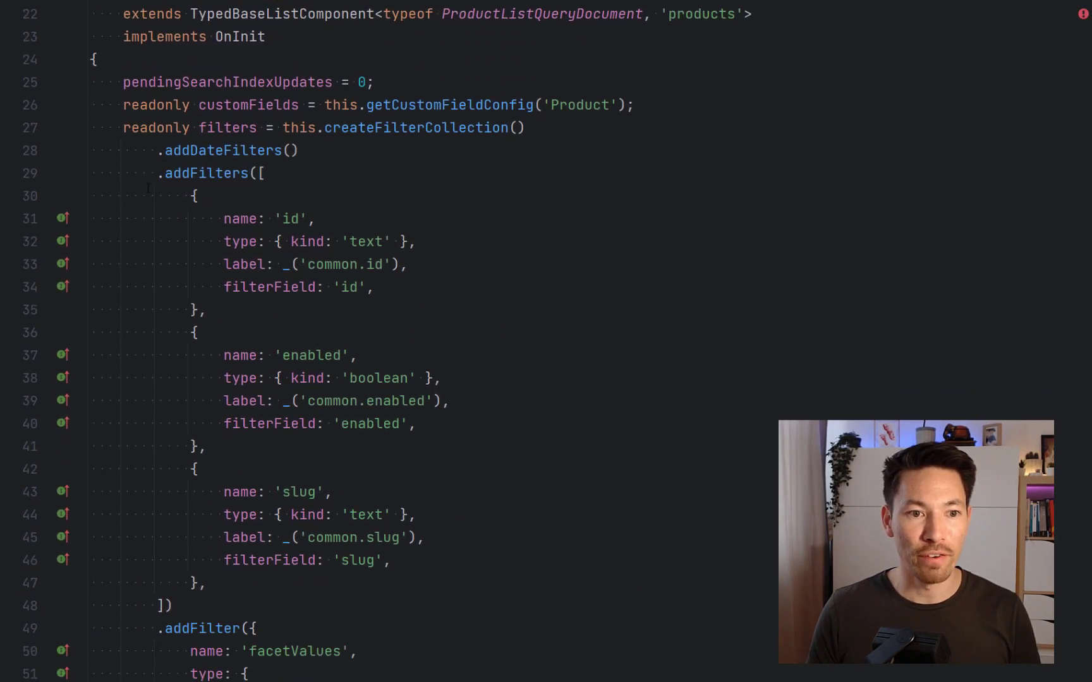
{"action": "scroll", "coordinate": [185, 213], "scroll_direction": "down", "scroll_amount": 7}
Highlight the facetValues filter's custom kind, FacetValueFormInputComponent, and serializeValue/deserializeValue lines.
{"action": "left_click", "coordinate": [208, 606]}
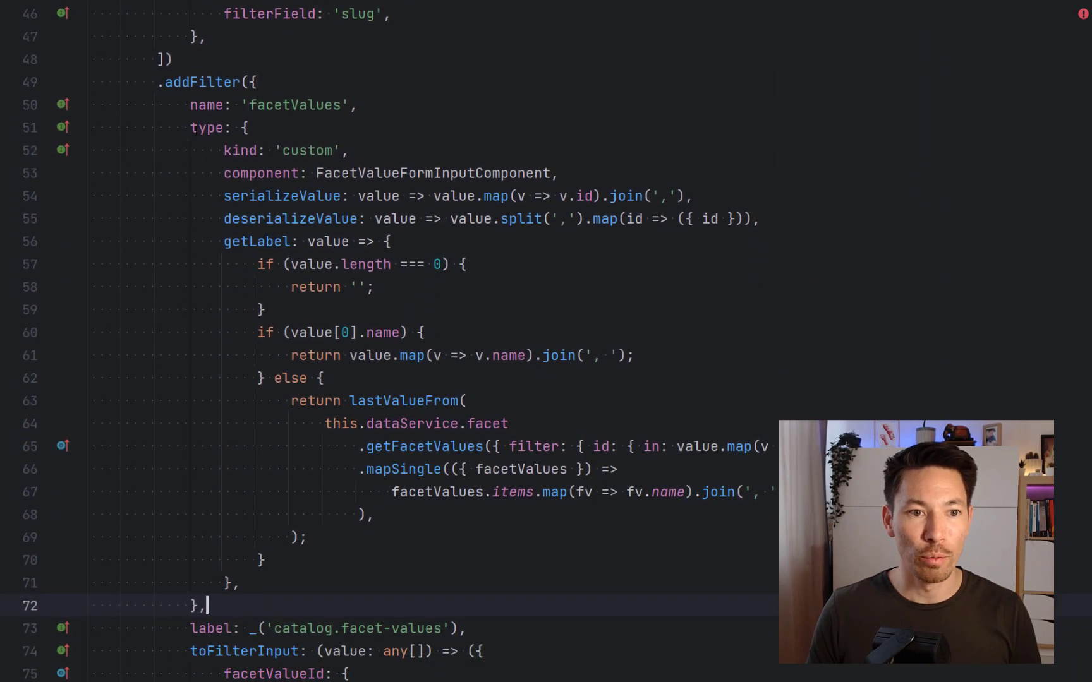
{"action": "double_click", "coordinate": [302, 150]}
{"action": "scroll", "coordinate": [316, 139], "scroll_direction": "down", "scroll_amount": 1}
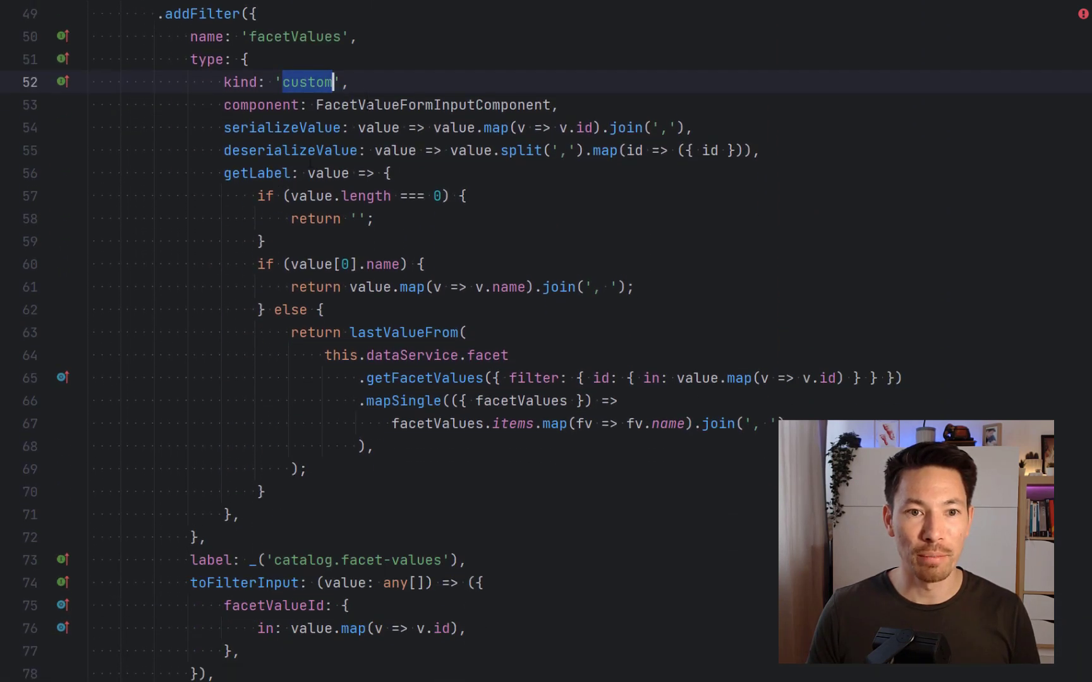
{"action": "double_click", "coordinate": [370, 105]}
{"action": "left_click", "coordinate": [232, 127]}
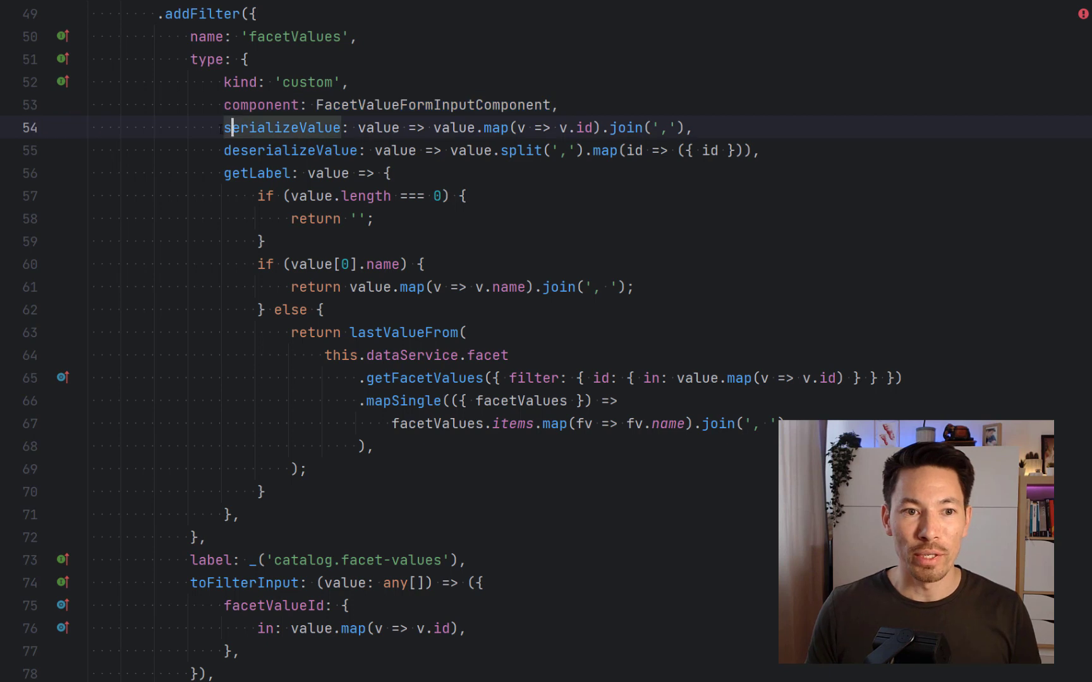
{"action": "left_click_drag", "start_coordinate": [224, 128], "coordinate": [854, 128]}
{"action": "left_click", "coordinate": [850, 146]}
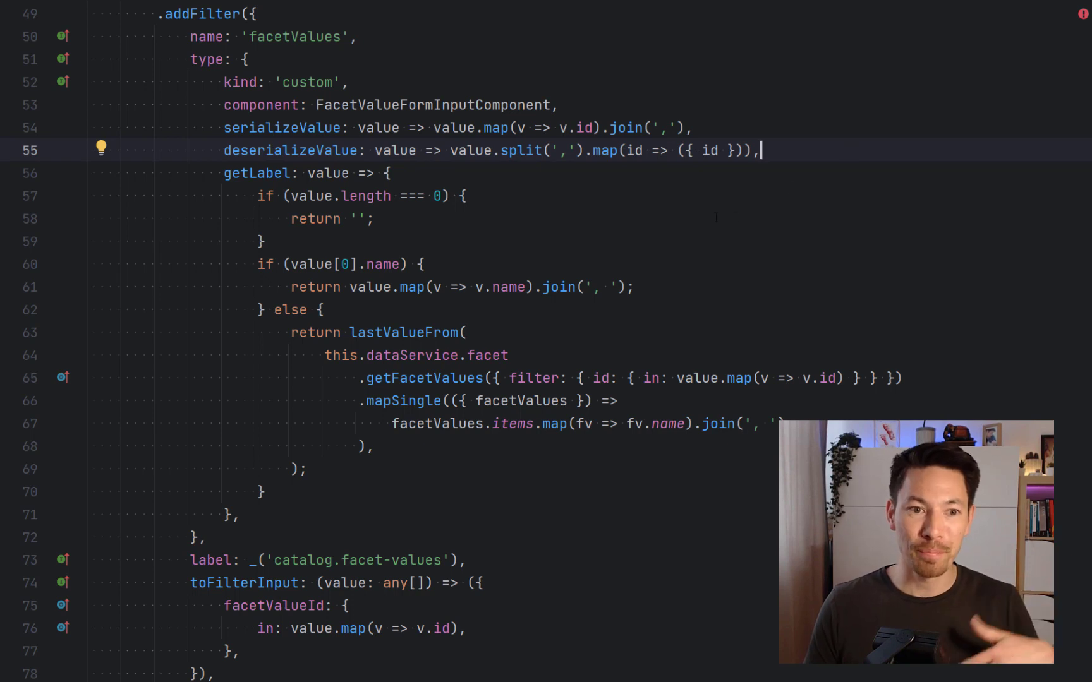
{"action": "scroll", "coordinate": [850, 148], "scroll_direction": "down", "scroll_amount": 1}
Highlight the getLabel function, then the whole facetValues filter definition.
{"action": "left_click_drag", "start_coordinate": [249, 127], "coordinate": [308, 401]}
{"action": "left_click", "coordinate": [446, 425]}
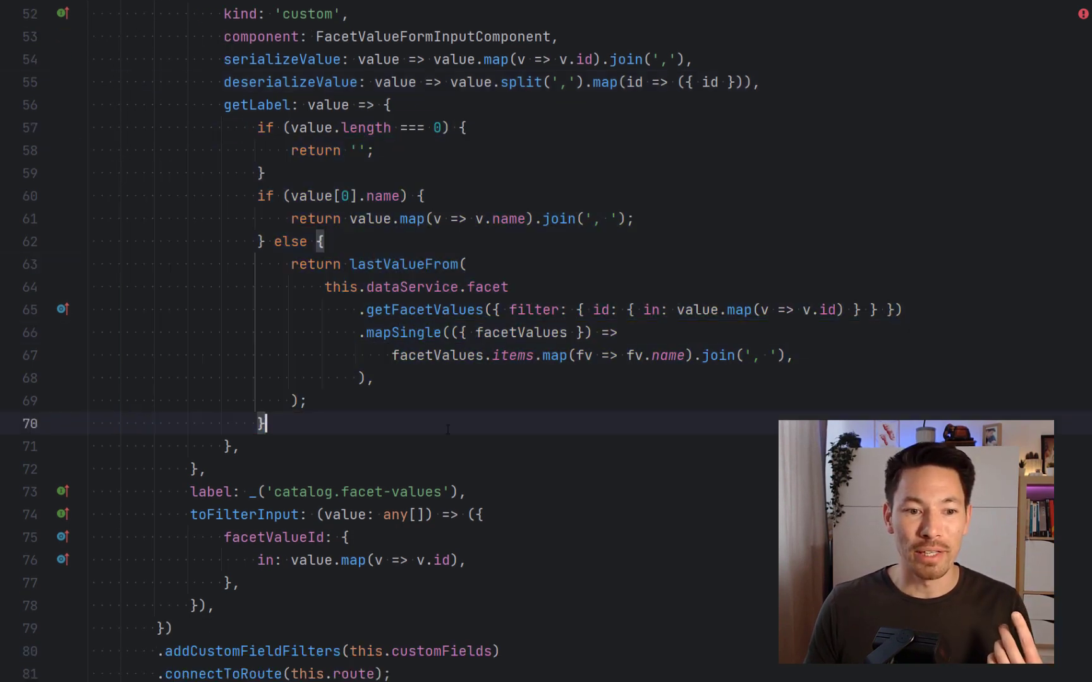
{"action": "scroll", "coordinate": [447, 428], "scroll_direction": "down", "scroll_amount": 2}
{"action": "scroll", "coordinate": [447, 428], "scroll_direction": "up", "scroll_amount": 5}
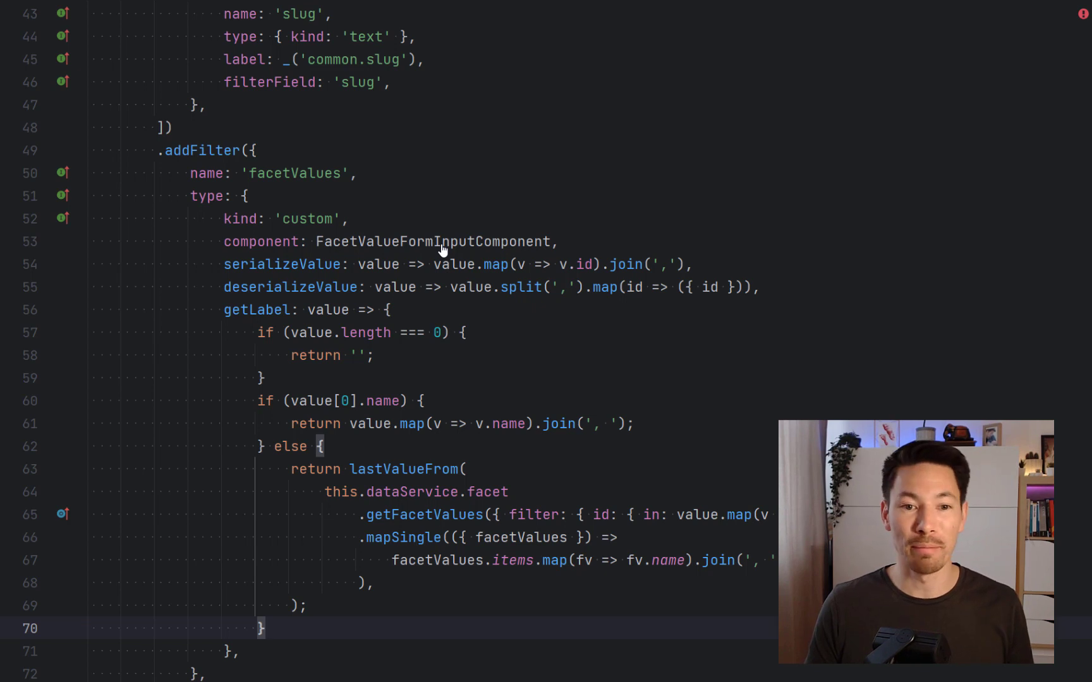
{"action": "scroll", "coordinate": [442, 250], "scroll_direction": "down", "scroll_amount": 1}
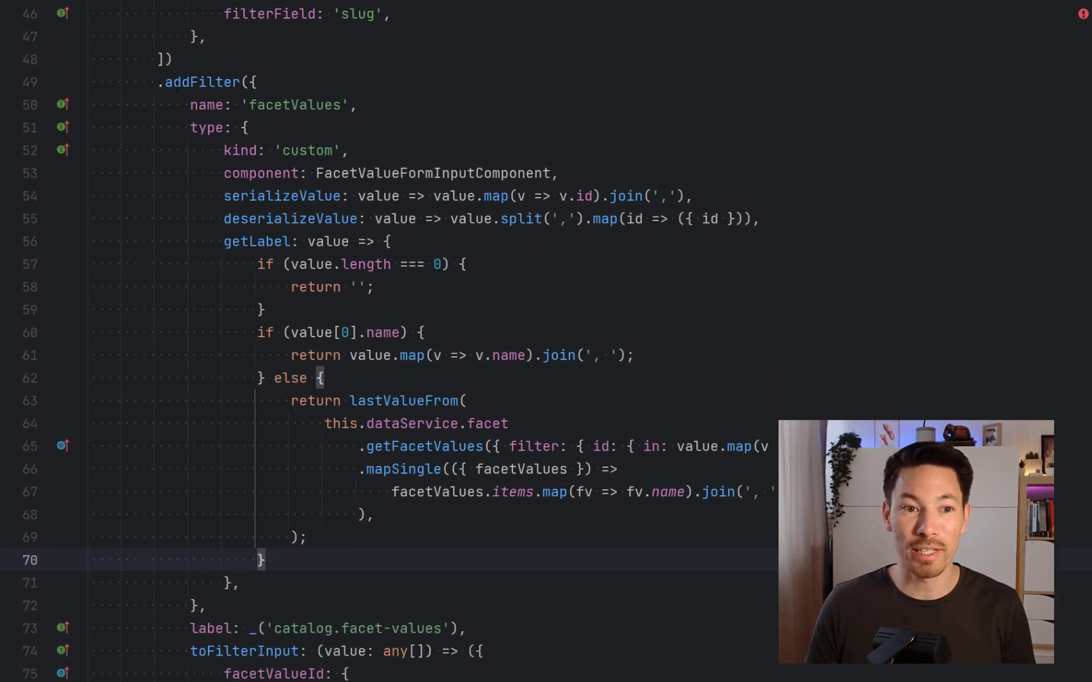
{"action": "left_click_drag", "start_coordinate": [158, 82], "coordinate": [401, 607]}
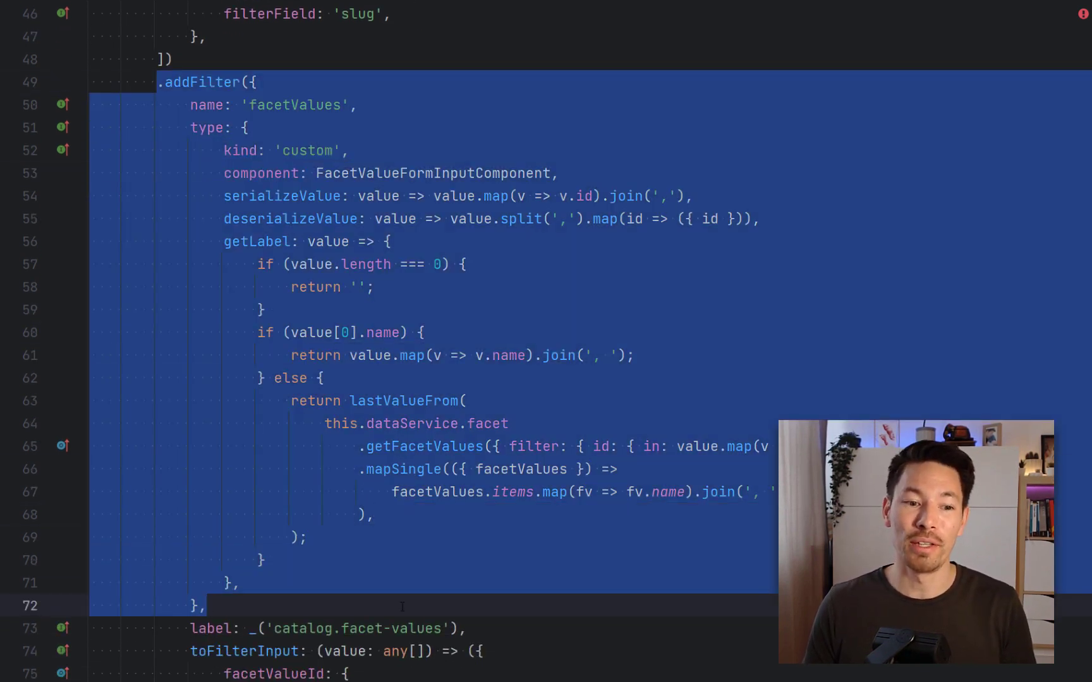
{"action": "left_click", "coordinate": [402, 606]}
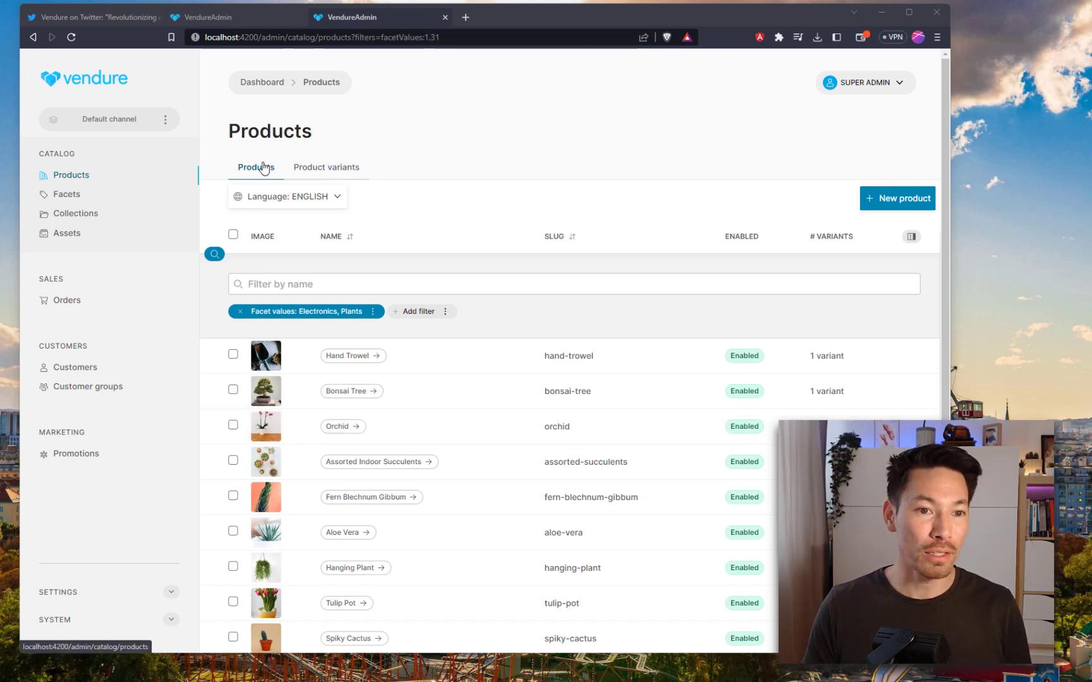
Visit the Product variants, Facets and Collections pages, then go back to the Products list.
{"action": "left_click", "coordinate": [346, 168]}
{"action": "left_click", "coordinate": [67, 194]}
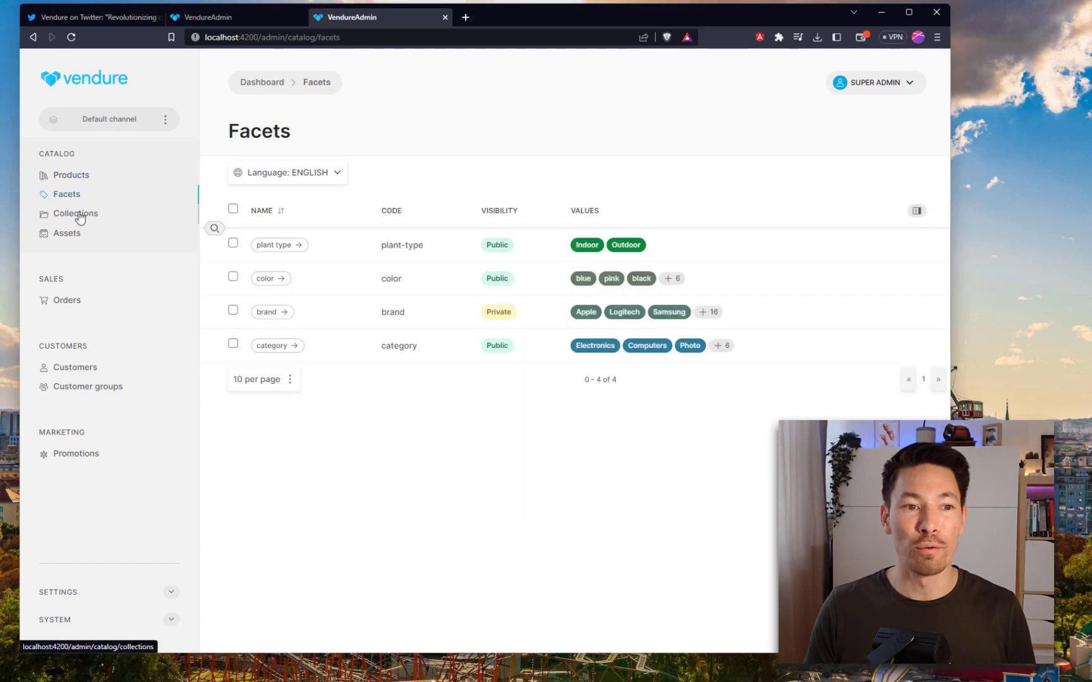
{"action": "left_click", "coordinate": [76, 214]}
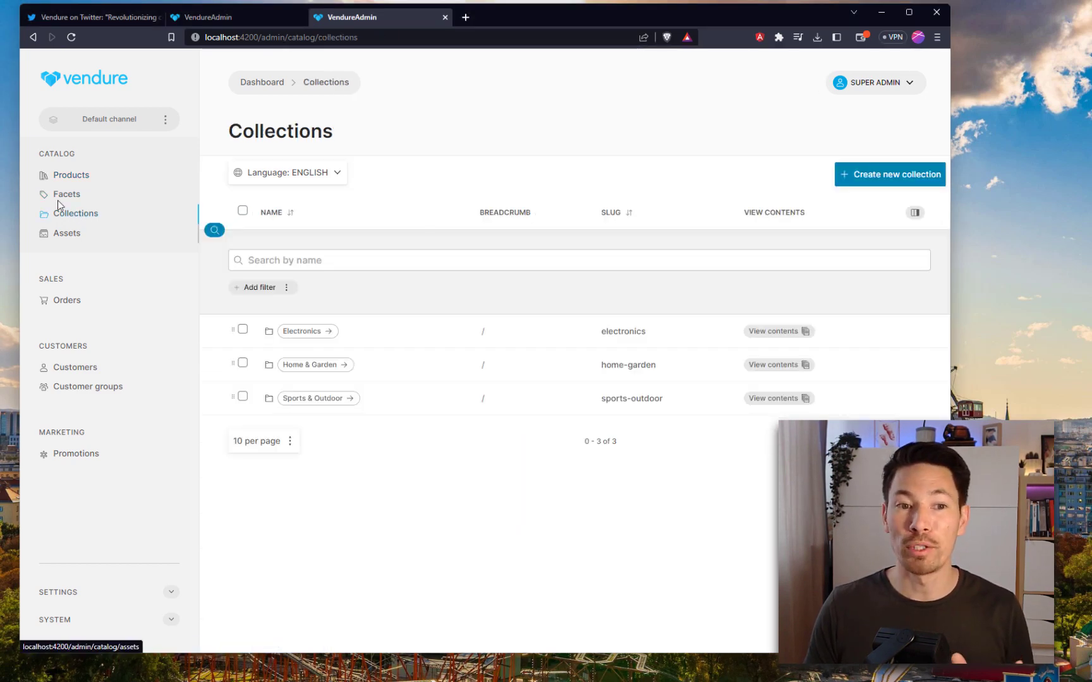
{"action": "left_click", "coordinate": [68, 175]}
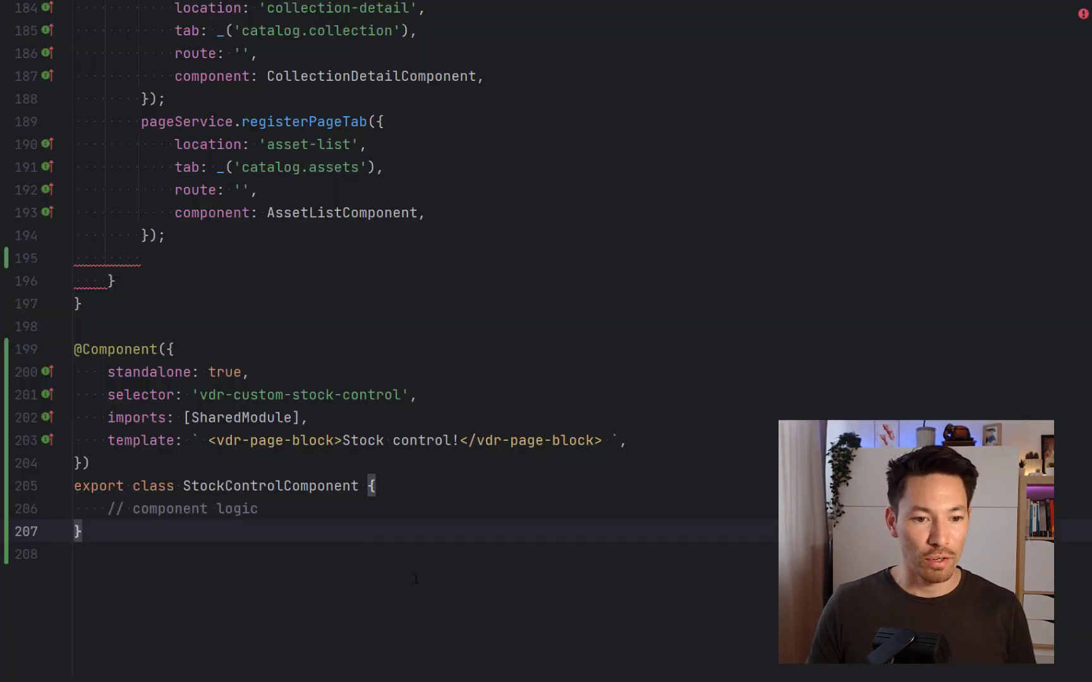
Delete the stray space after the template's opening backtick and point out the standalone: true setting.
{"action": "left_click", "coordinate": [415, 578]}
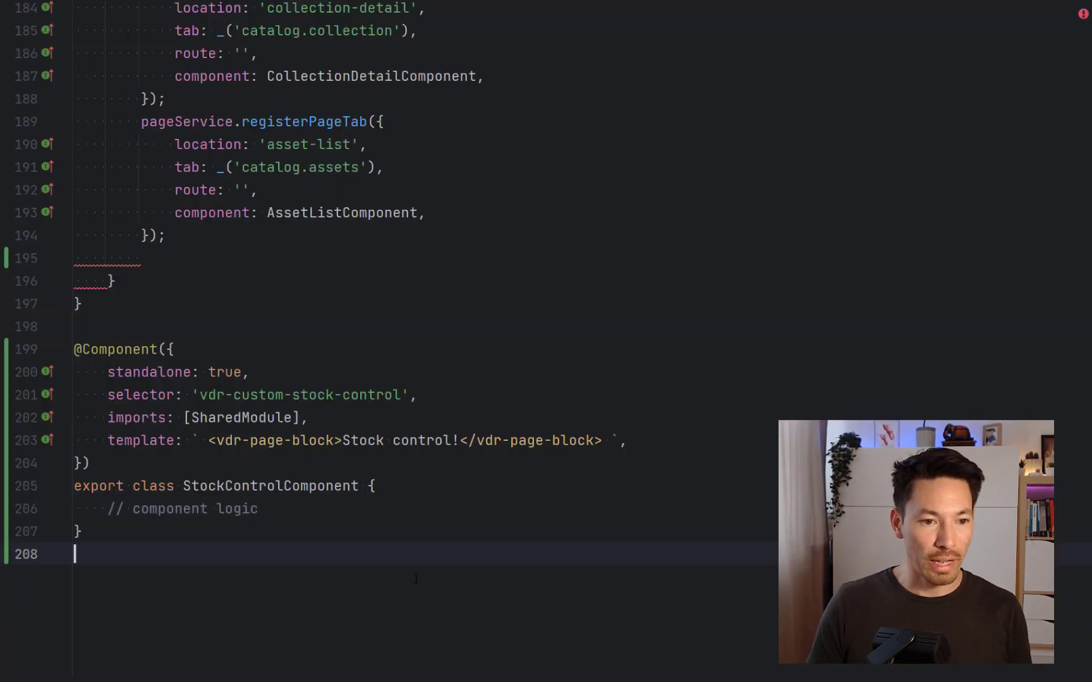
{"action": "left_click", "coordinate": [325, 530]}
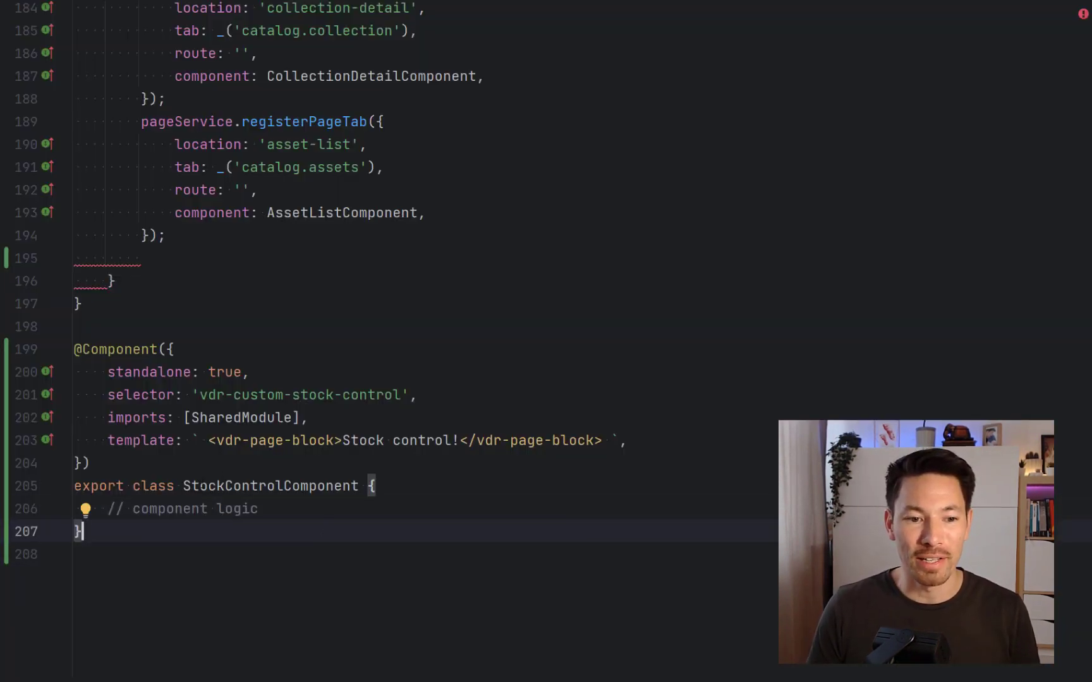
{"action": "left_click", "coordinate": [208, 440]}
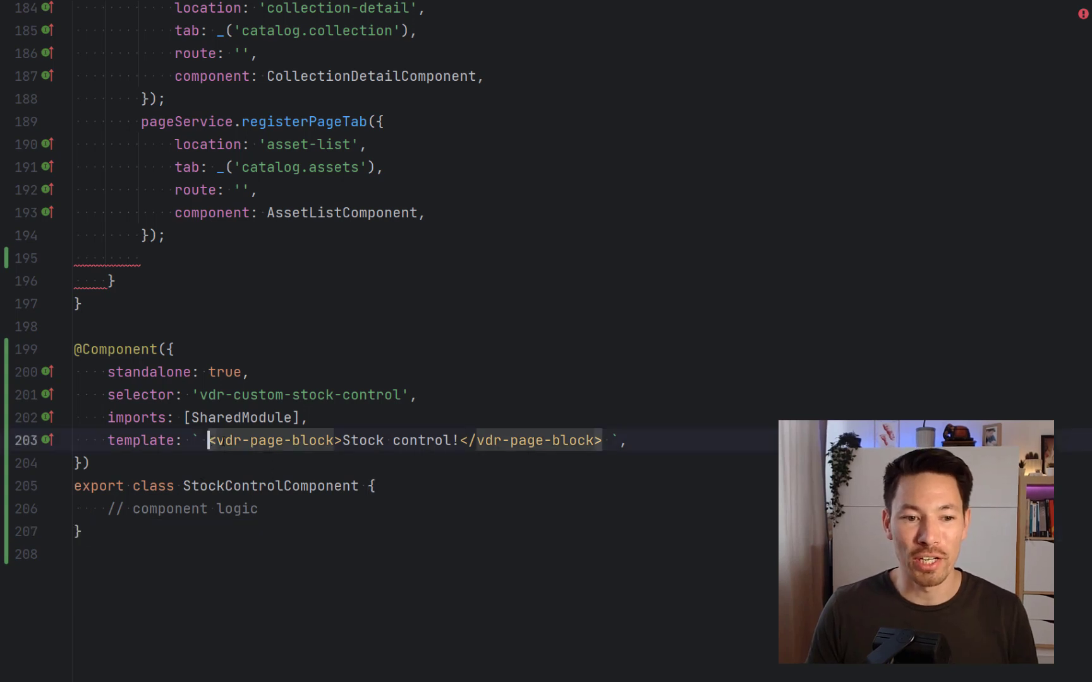
{"action": "key", "text": "BackSpace"}
{"action": "left_click_drag", "start_coordinate": [444, 440], "coordinate": [334, 440]}
{"action": "left_click", "coordinate": [444, 440]}
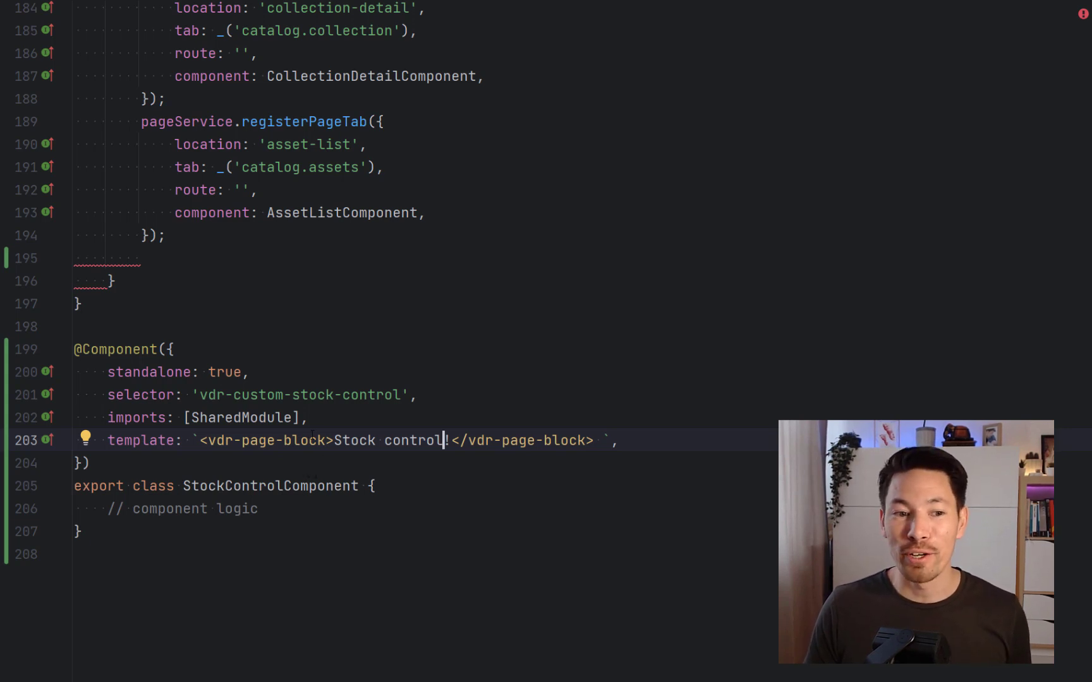
{"action": "left_click_drag", "start_coordinate": [108, 372], "coordinate": [362, 374]}
{"action": "left_click", "coordinate": [361, 374]}
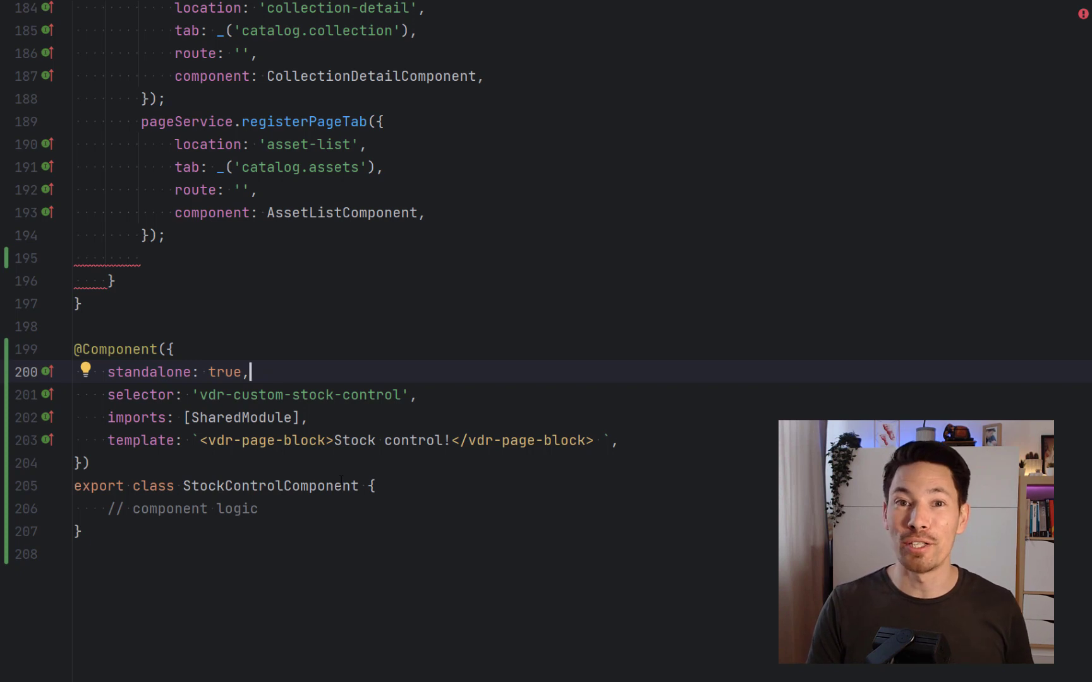
Start a pageService.registerPageTab({ }) call on a new line in the constructor.
{"action": "left_click", "coordinate": [265, 269]}
{"action": "key", "text": "Return"}
{"action": "key", "text": "Return"}
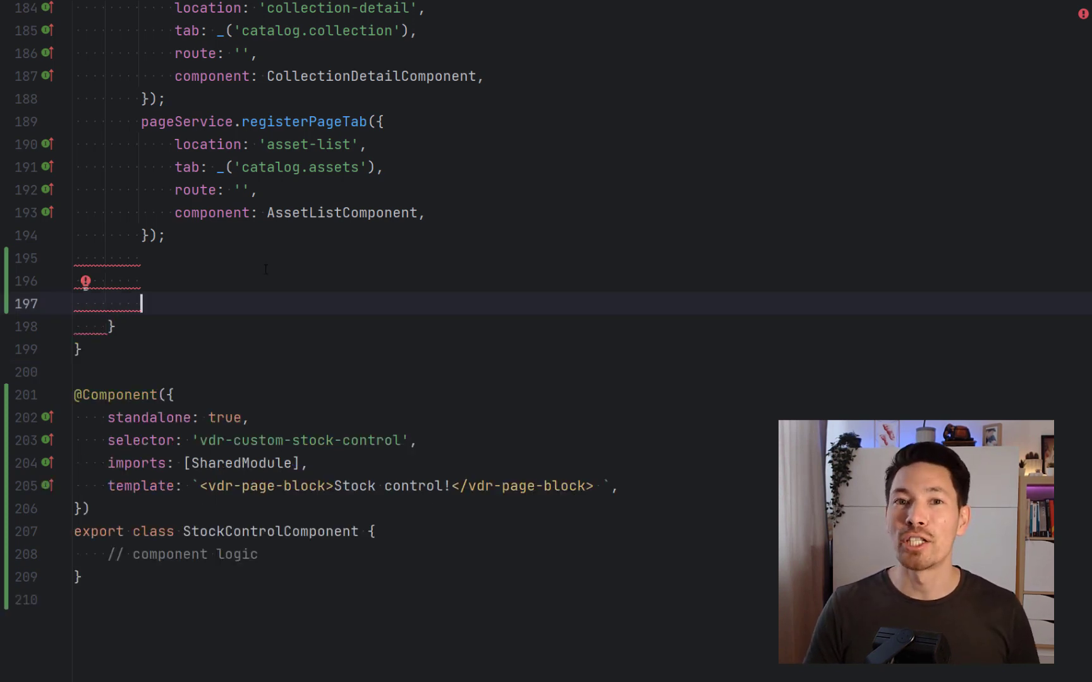
{"action": "type", "text": "page"}
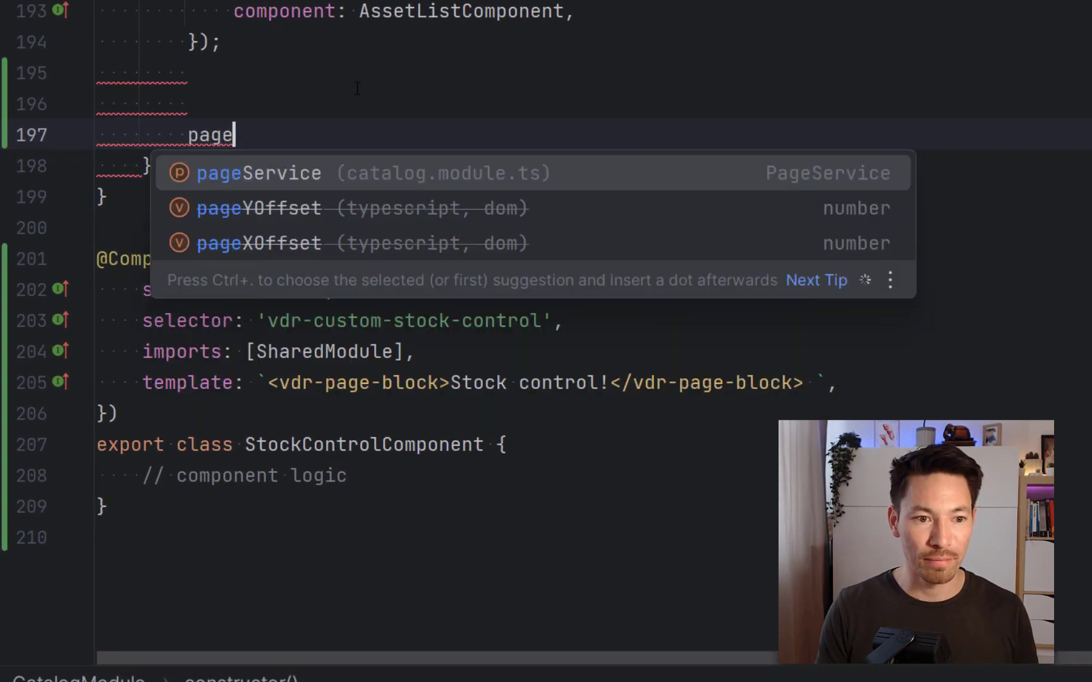
{"action": "key", "text": "ctrl+Right"}
{"action": "type", "text": ".re"}
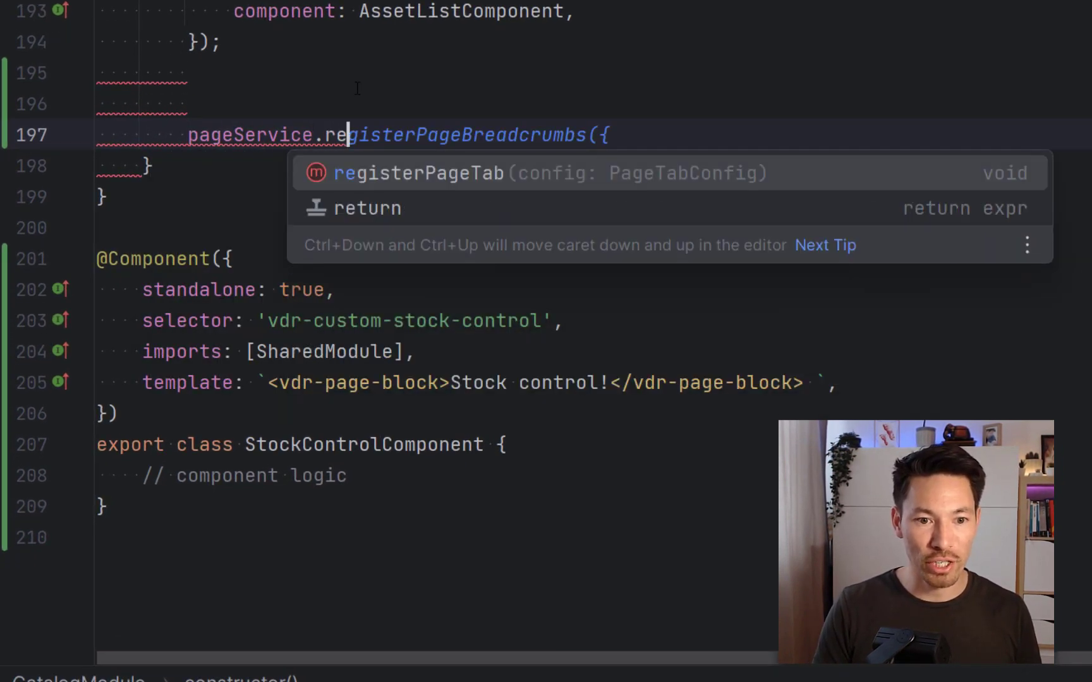
{"action": "key", "text": "Return"}
{"action": "type", "text": "{"}
{"action": "key", "text": "Return"}
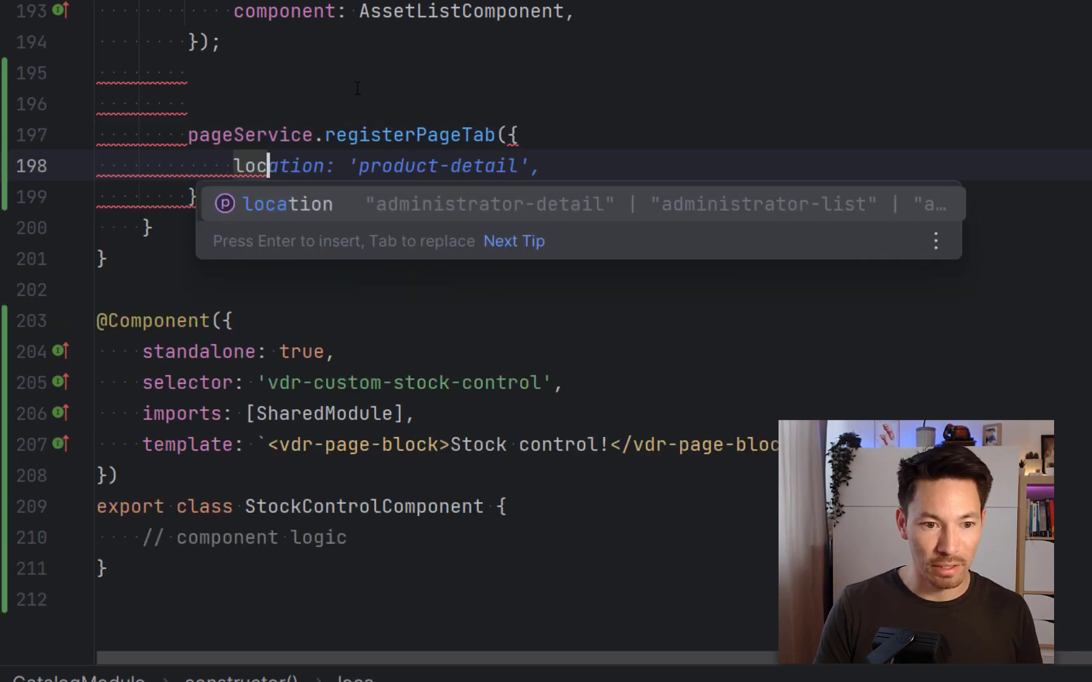
{"action": "key", "text": "Escape"}
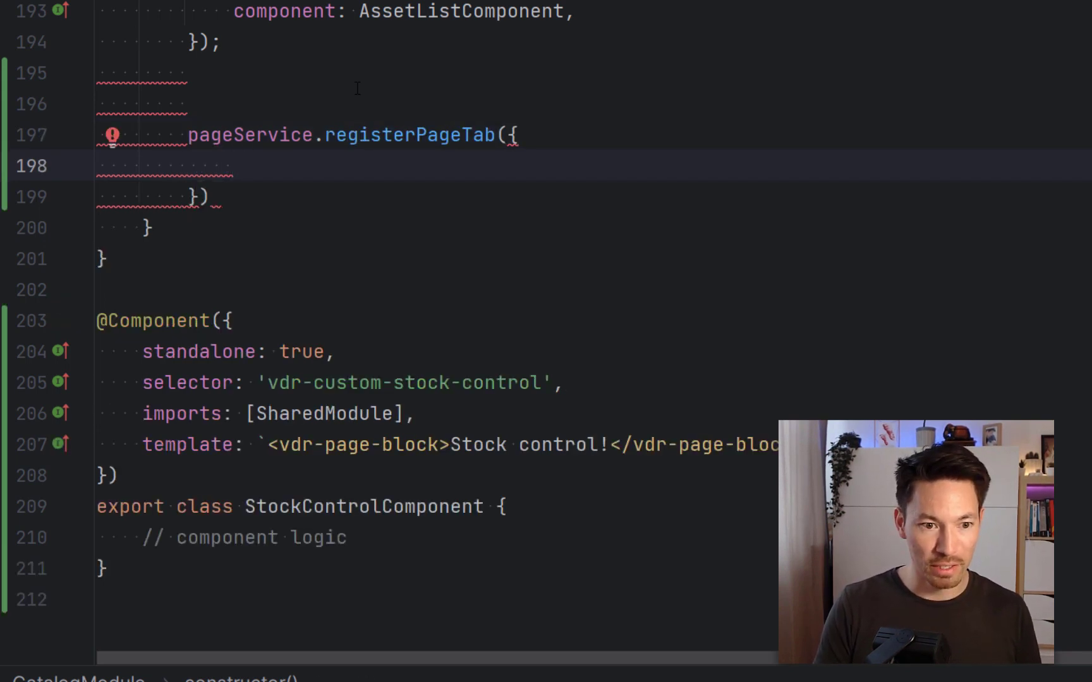
Set the tab's location property to 'product-list'.
{"action": "type", "text": "lo"}
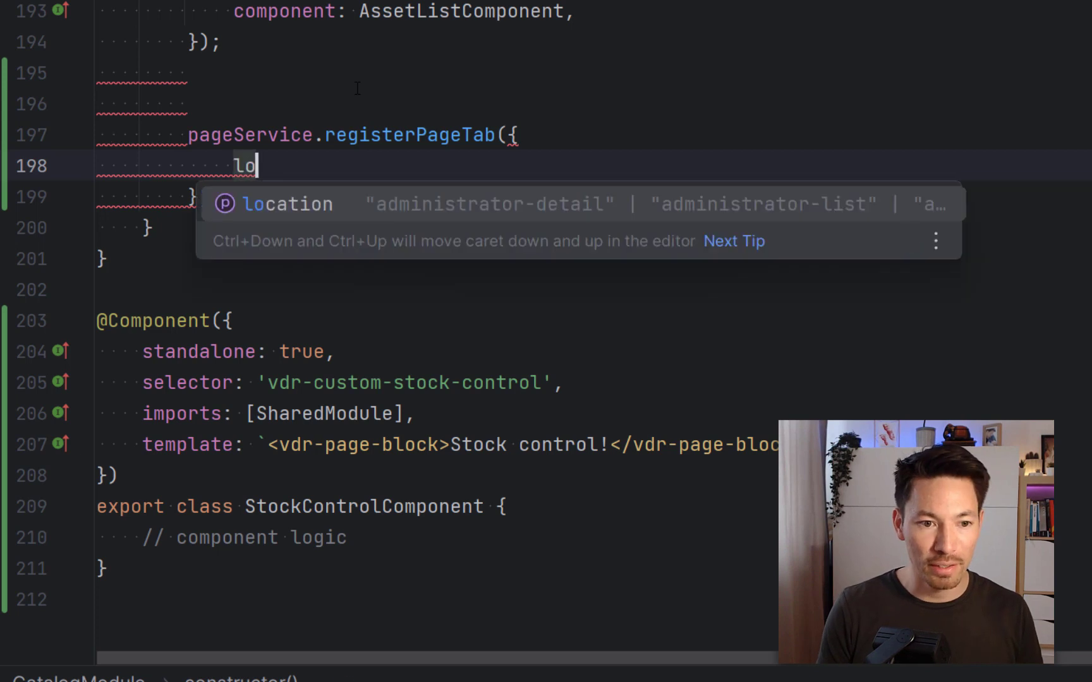
{"action": "key", "text": "Return"}
{"action": "type", "text": ": '"}
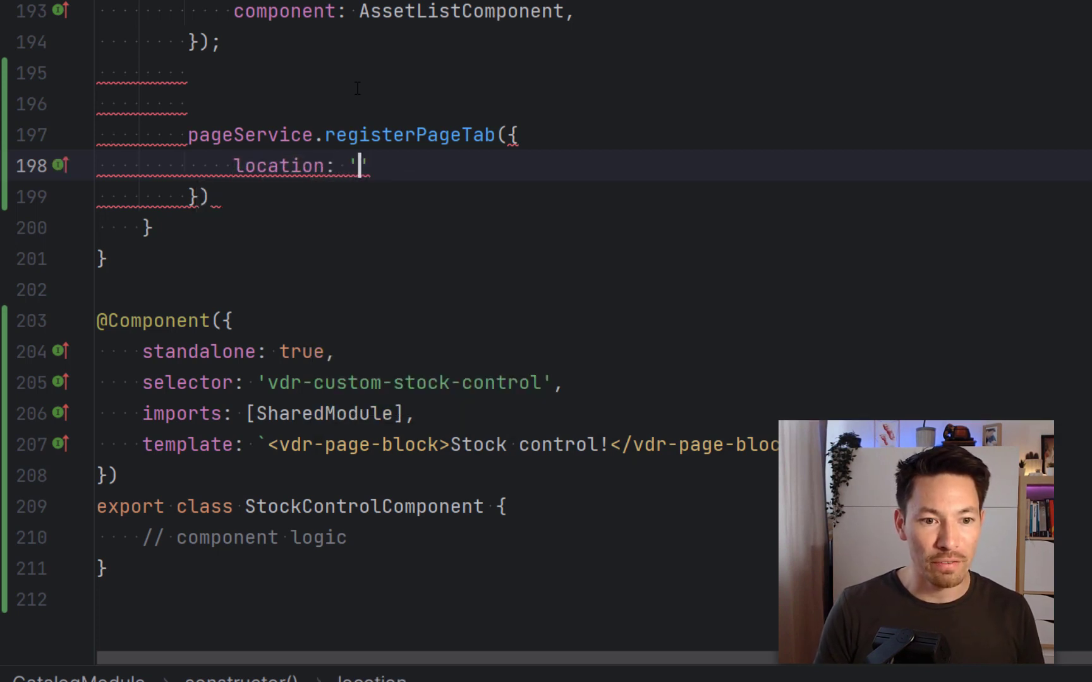
{"action": "key", "text": "ctrl+space"}
{"action": "key", "text": "Down"}
{"action": "key", "text": "Down"}
{"action": "key", "text": "Down"}
{"action": "key", "text": "Down"}
{"action": "key", "text": "Down"}
{"action": "key", "text": "Down"}
{"action": "key", "text": "Down"}
{"action": "key", "text": "Down"}
{"action": "key", "text": "Down"}
{"action": "key", "text": "Down"}
{"action": "key", "text": "Down"}
{"action": "key", "text": "Down"}
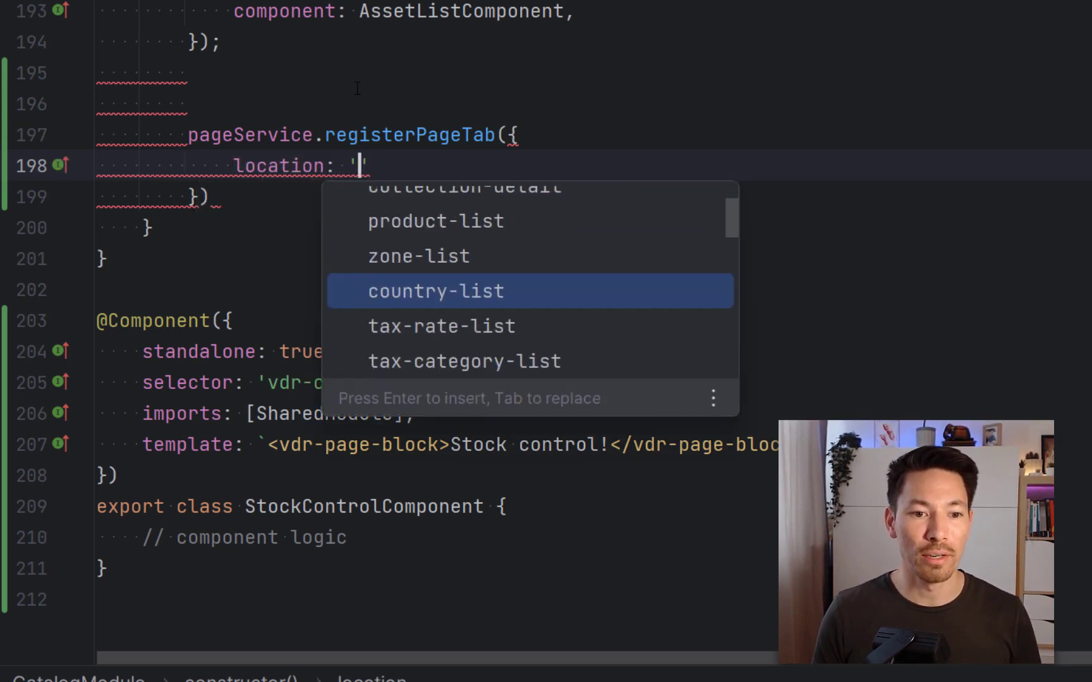
{"action": "key", "text": "Down"}
{"action": "key", "text": "Down"}
{"action": "key", "text": "Down"}
{"action": "key", "text": "Up"}
{"action": "key", "text": "Up"}
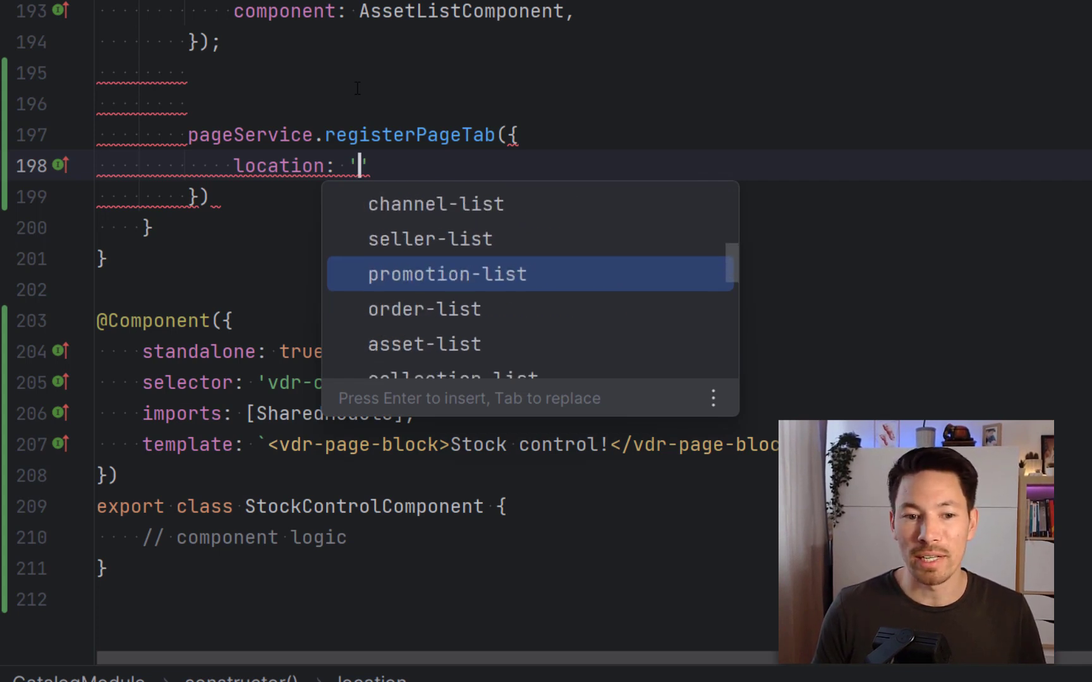
{"action": "key", "text": "Up"}
{"action": "key", "text": "Up"}
{"action": "key", "text": "Up"}
{"action": "key", "text": "Up"}
{"action": "key", "text": "Up"}
{"action": "type", "text": "pro"}
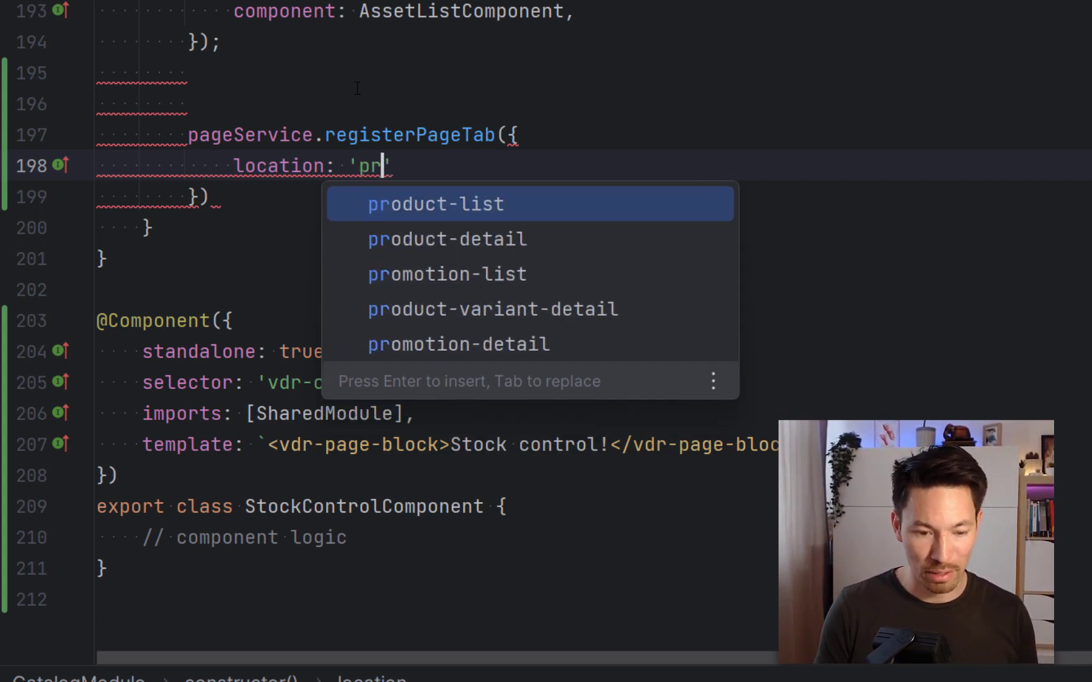
{"action": "key", "text": "Return"}
{"action": "type", "text": "',"}
Add tab: 'Stock control' and route: 'stock-control' to the tab config.
{"action": "key", "text": "Return"}
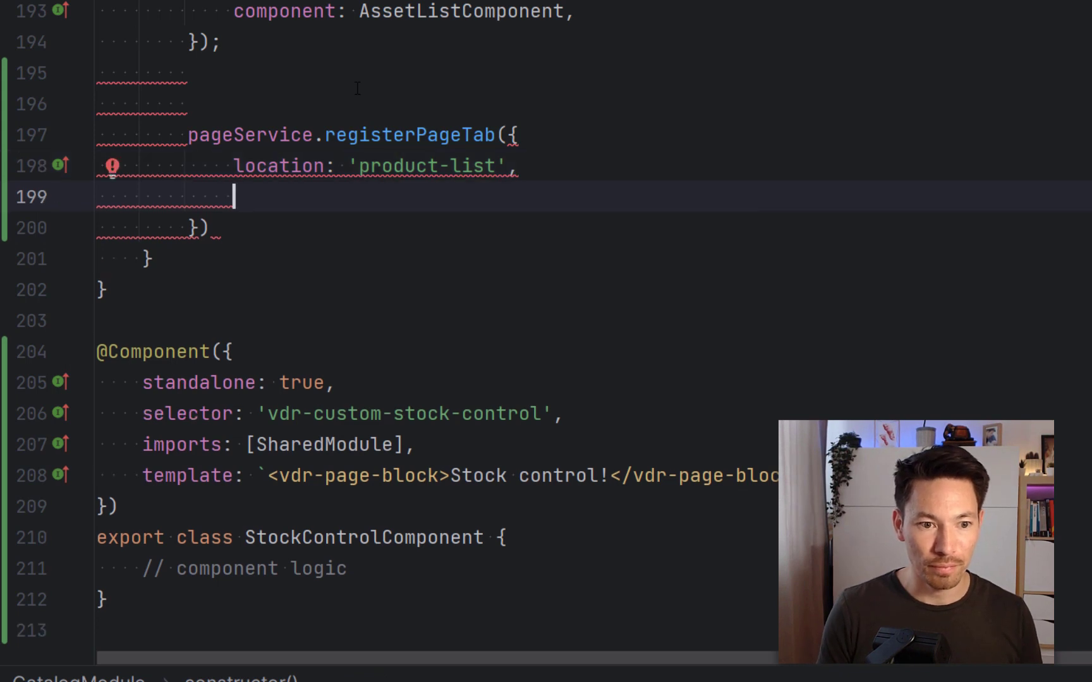
{"action": "type", "text": "t"}
{"action": "key", "text": "Return"}
{"action": "type", "text": ": 'Stock control',"}
{"action": "key", "text": "Return"}
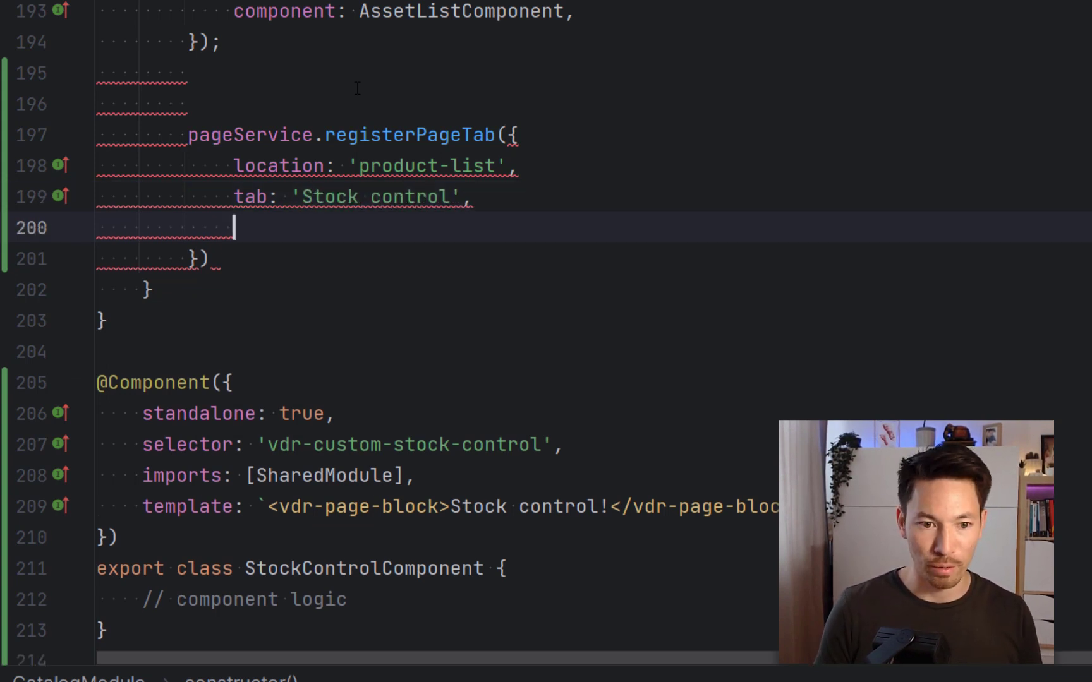
{"action": "type", "text": "rout"}
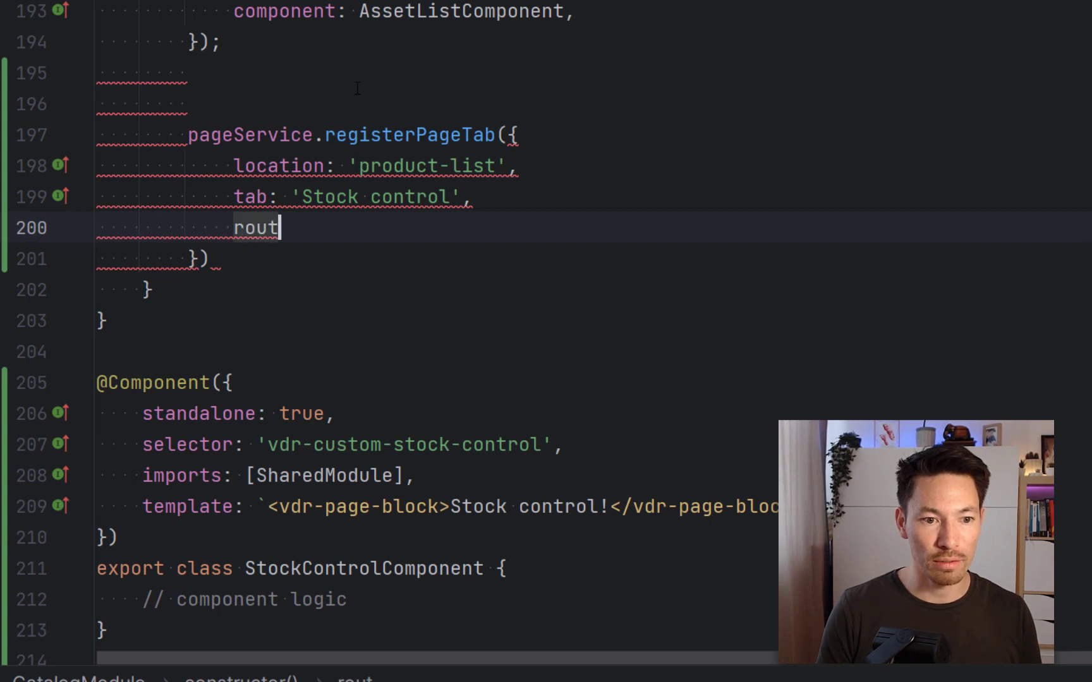
{"action": "type", "text": "e: '"}
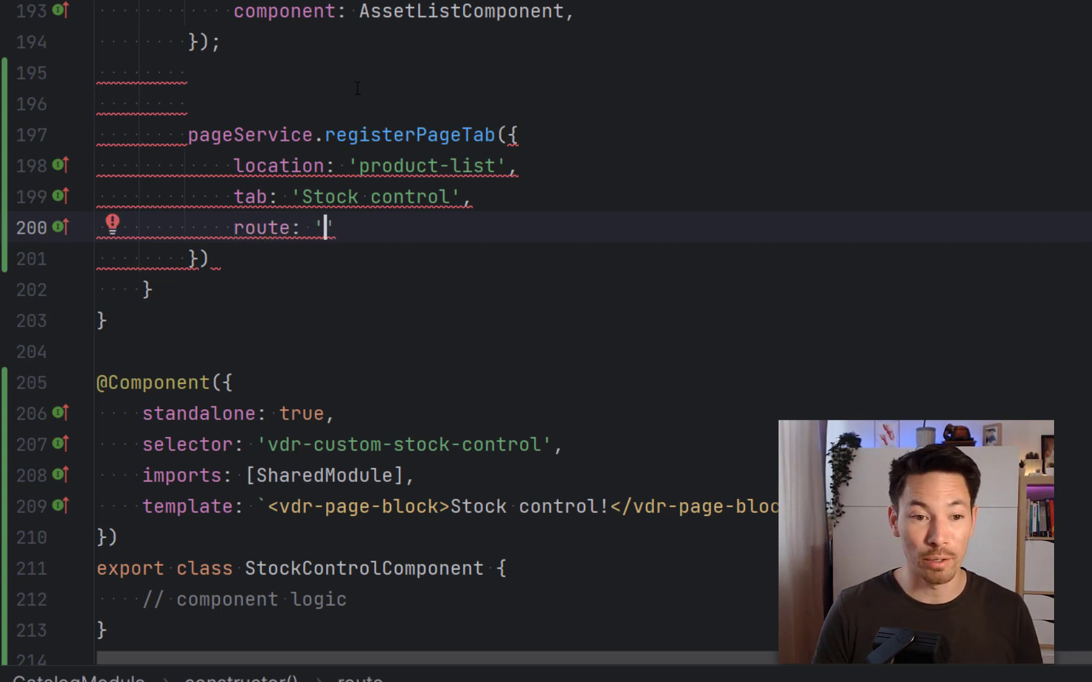
{"action": "type", "text": "stock-"}
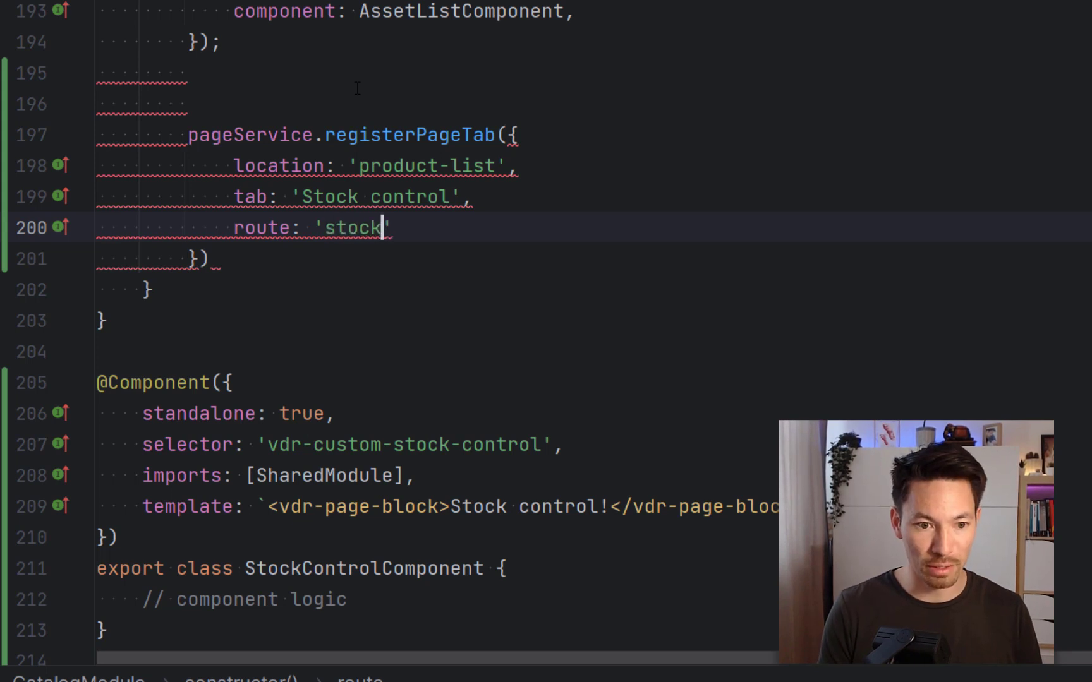
{"action": "type", "text": "control"}
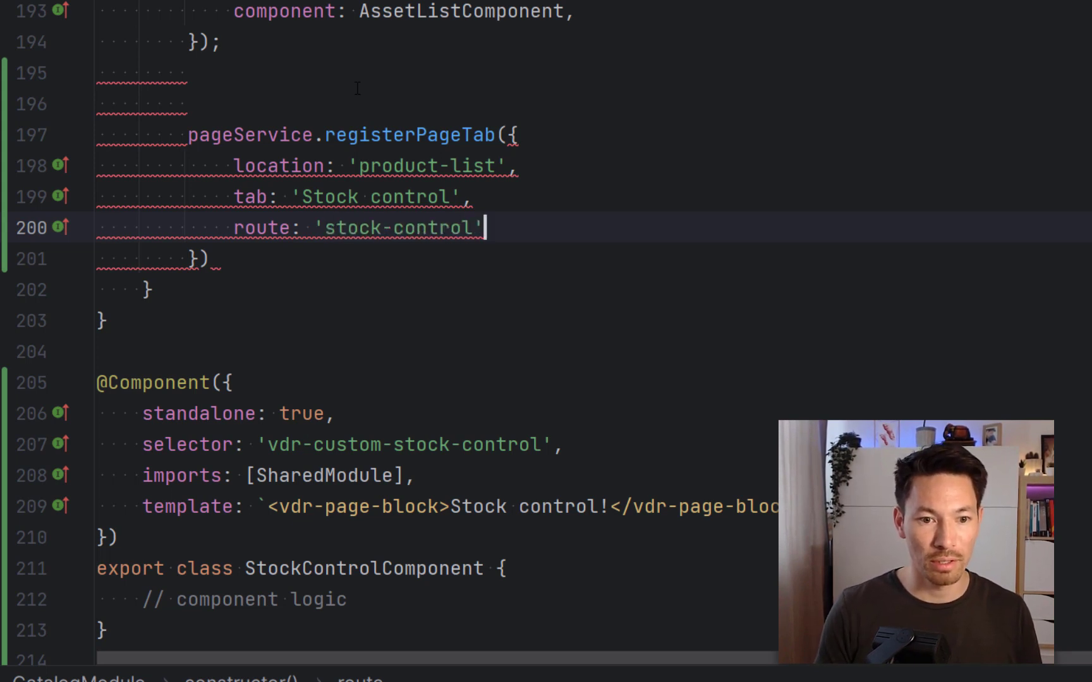
{"action": "type", "text": "',"}
{"action": "key", "text": "Return"}
Set component to StockControlComponent and save the file.
{"action": "type", "text": "c"}
{"action": "key", "text": "Return"}
{"action": "type", "text": ": '"}
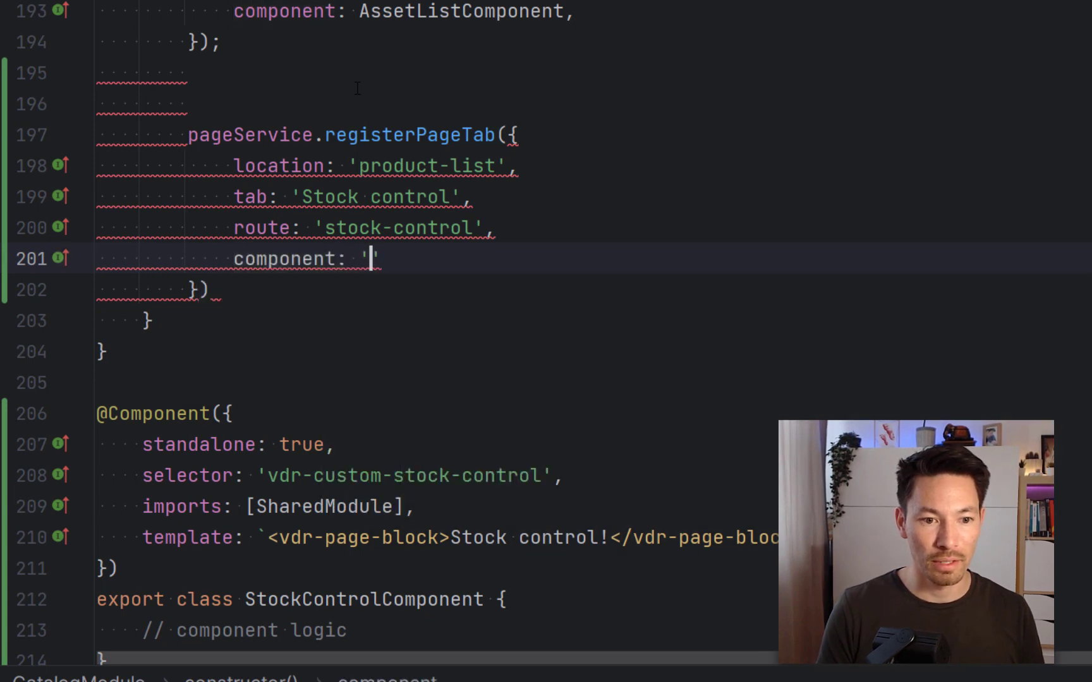
{"action": "key", "text": "BackSpace"}
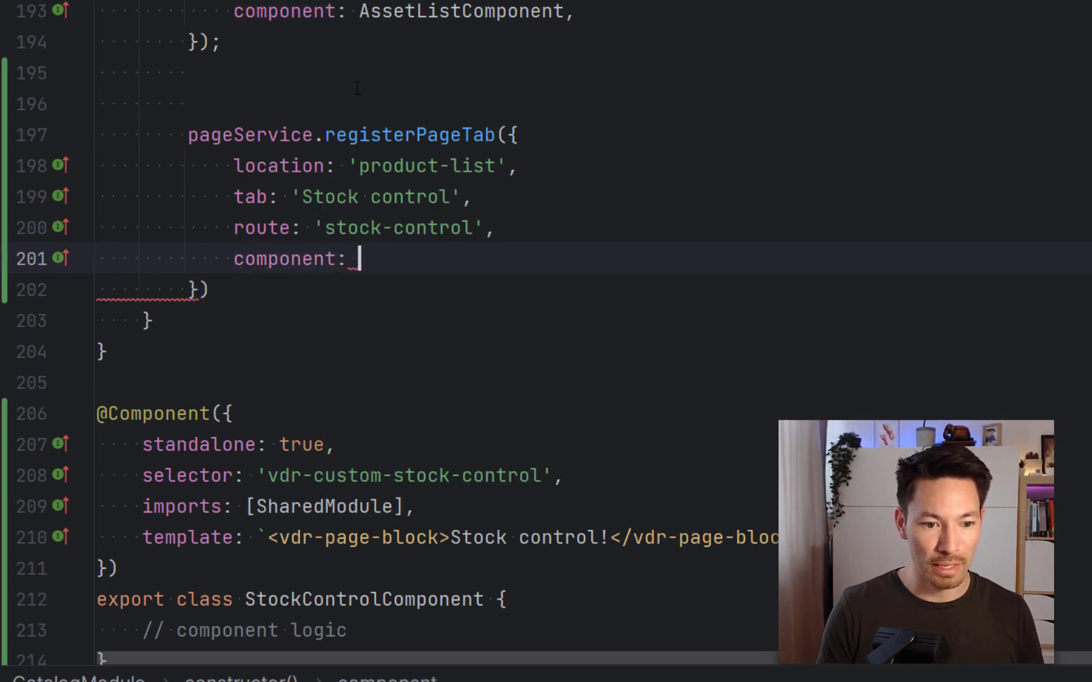
{"action": "type", "text": "Stock"}
{"action": "key", "text": "Return"}
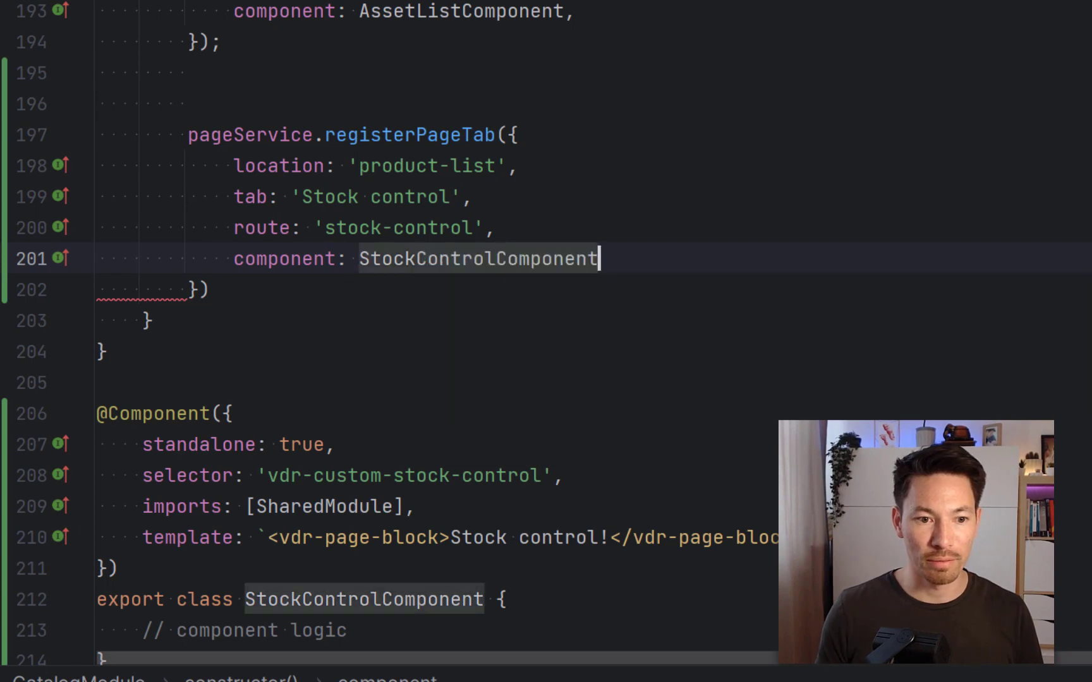
{"action": "key", "text": "super+s"}
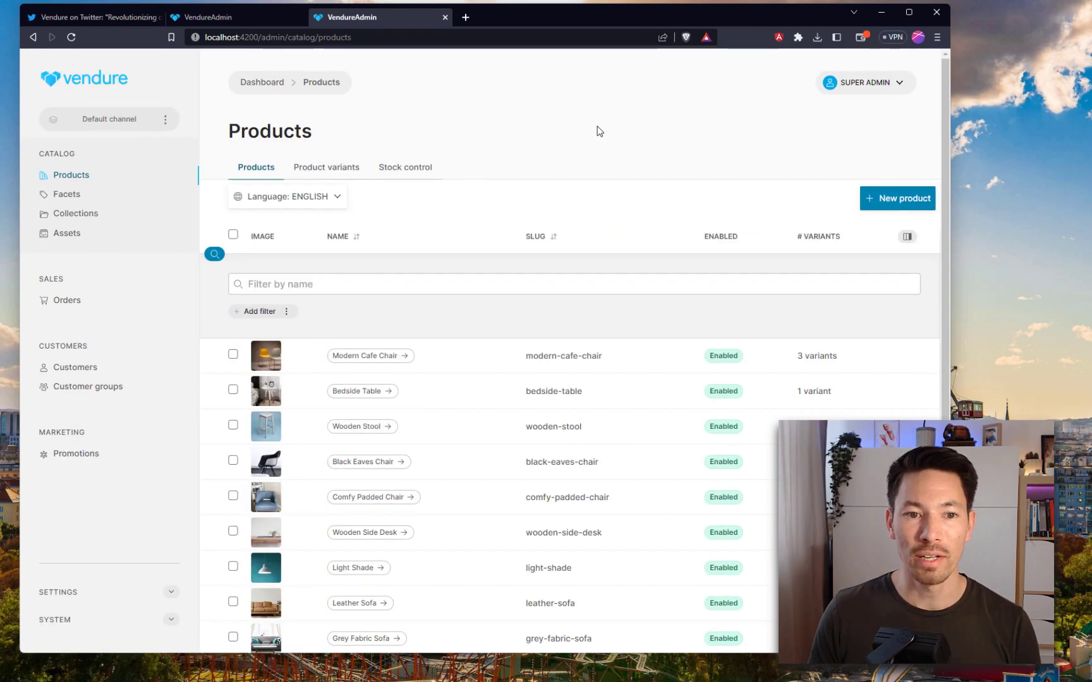
Open the new Stock control tab at /products/stock-control to see 'Stock control!'.
{"action": "left_click", "coordinate": [419, 175]}
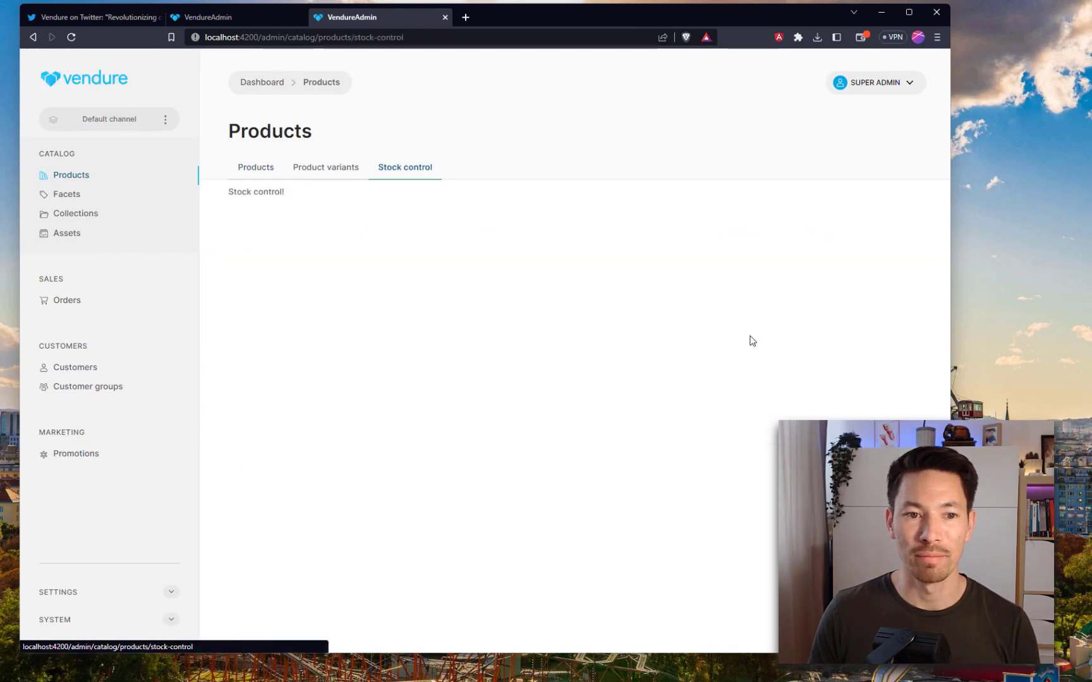